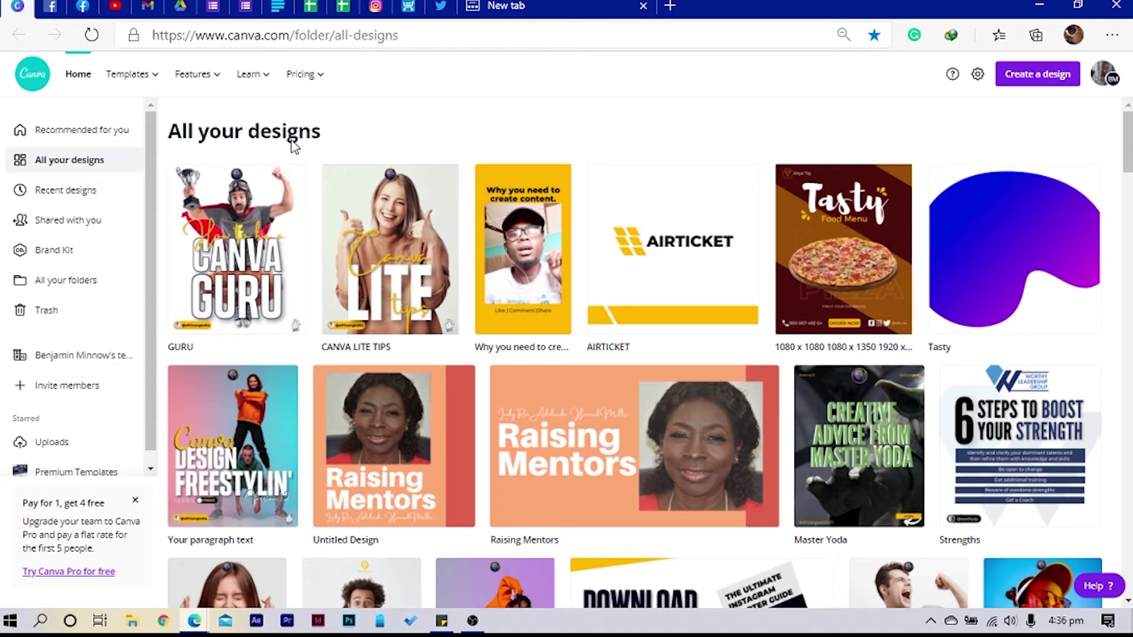
Create a new blank Instagram Post design and close the empty New tab browser tab
click(1027, 80)
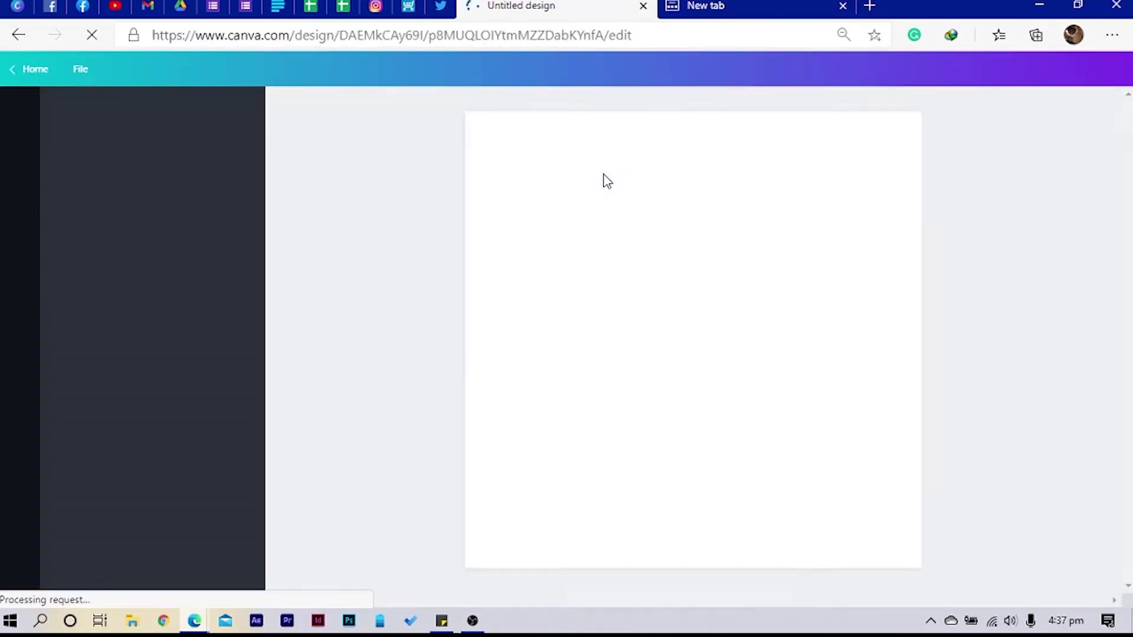
click(844, 7)
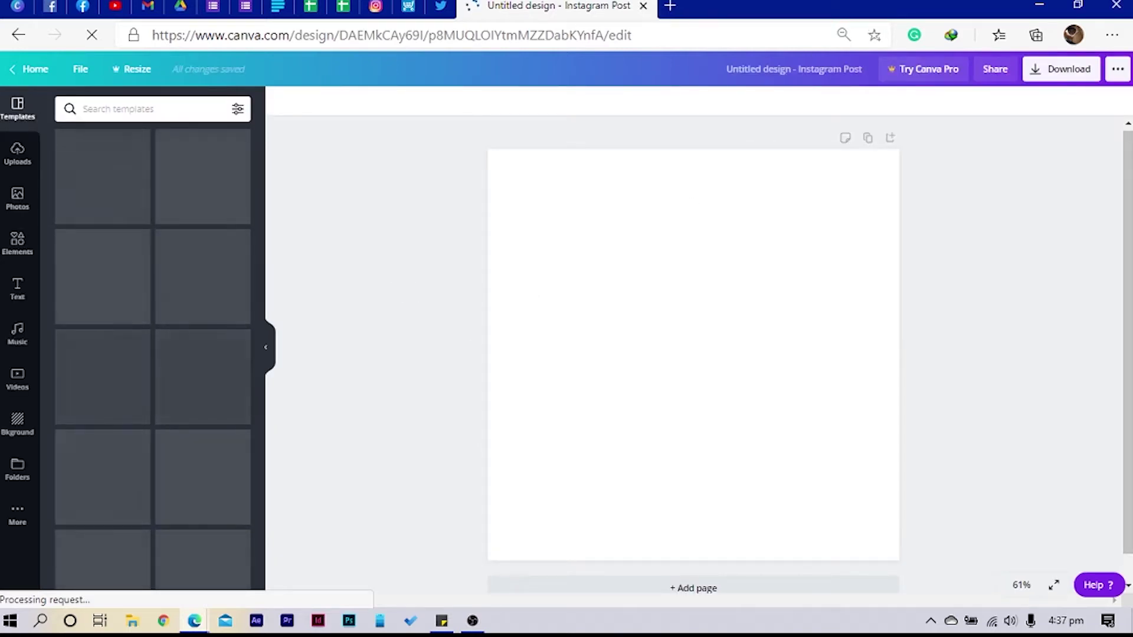
click(679, 255)
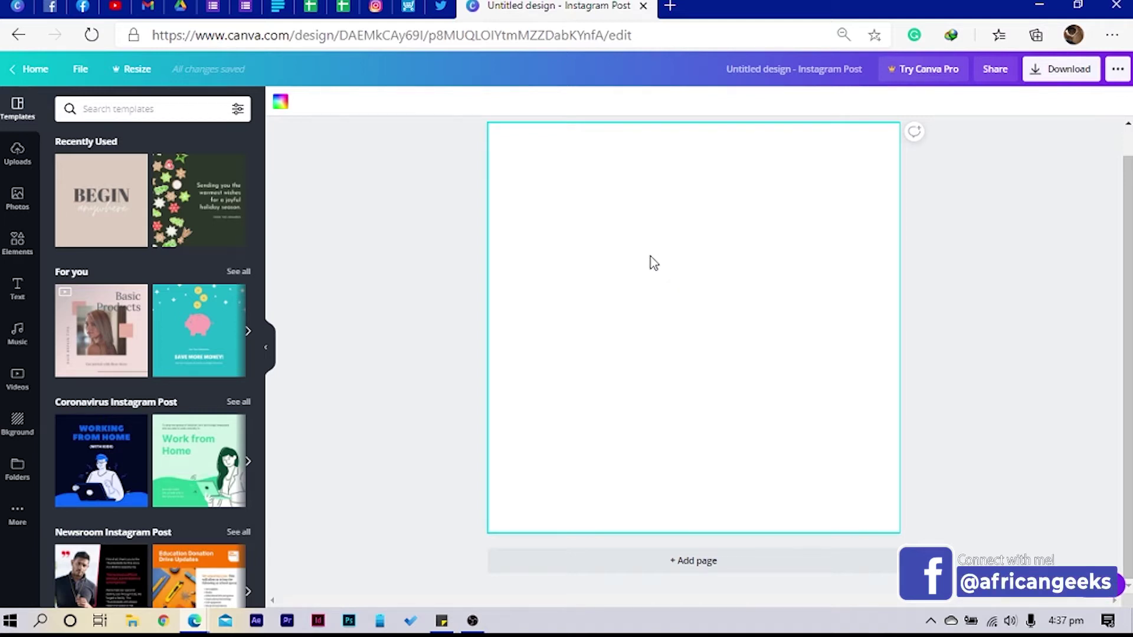
Show the Elements library of lines, shapes and frames next to the blank post
click(17, 255)
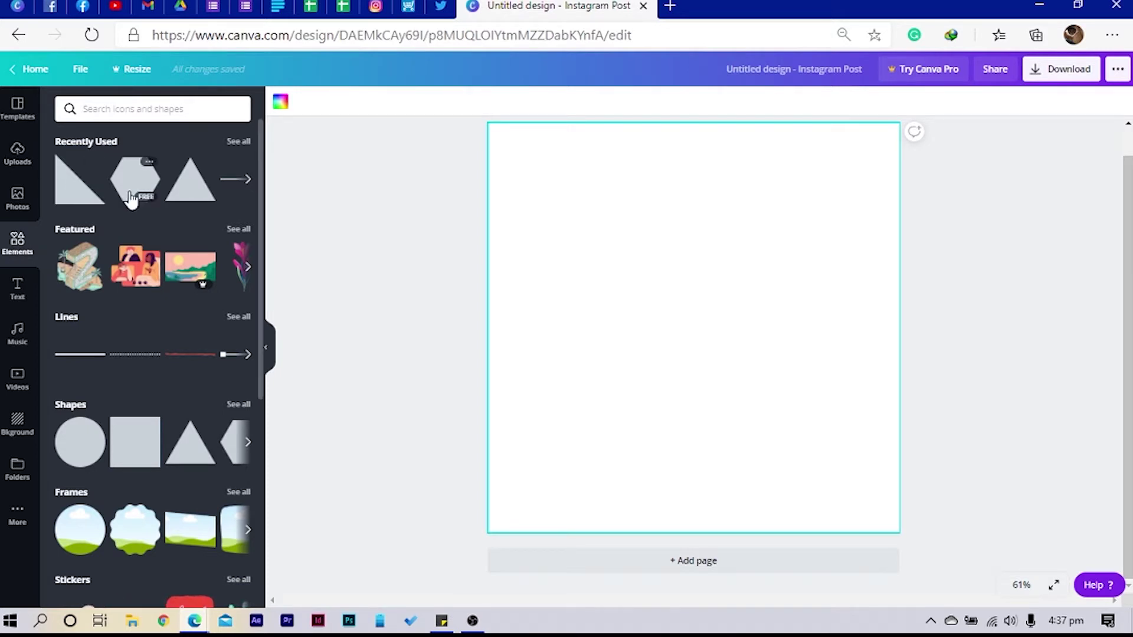
Add a square and flatten it into a wide rectangle on the left of the page
click(144, 449)
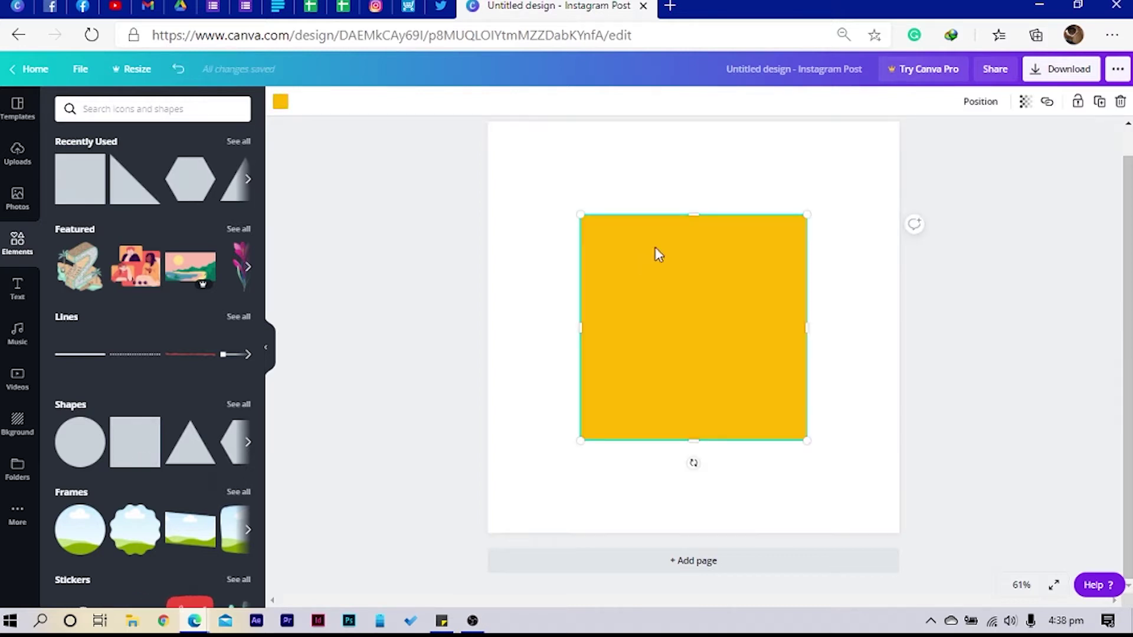
drag(701, 217, 716, 355)
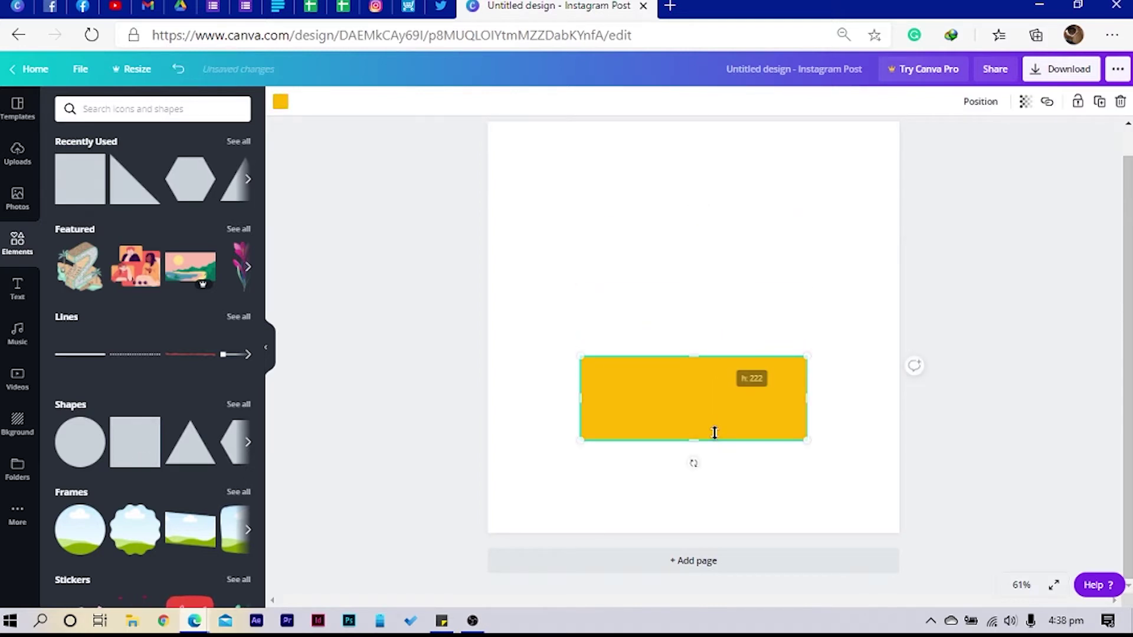
drag(705, 406, 635, 330)
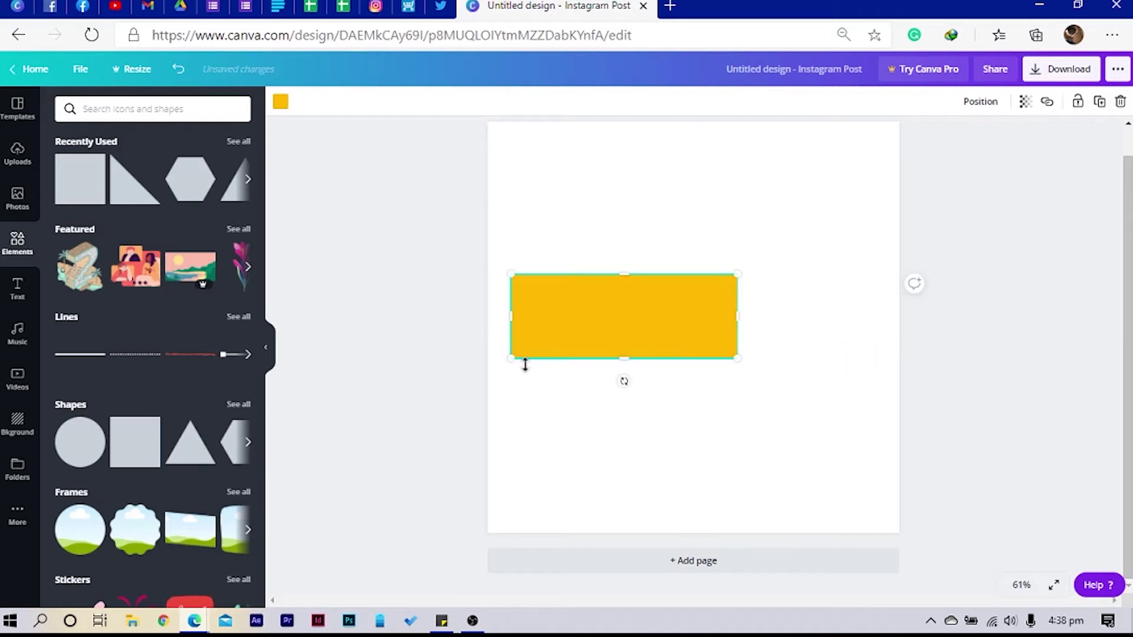
drag(511, 358, 529, 351)
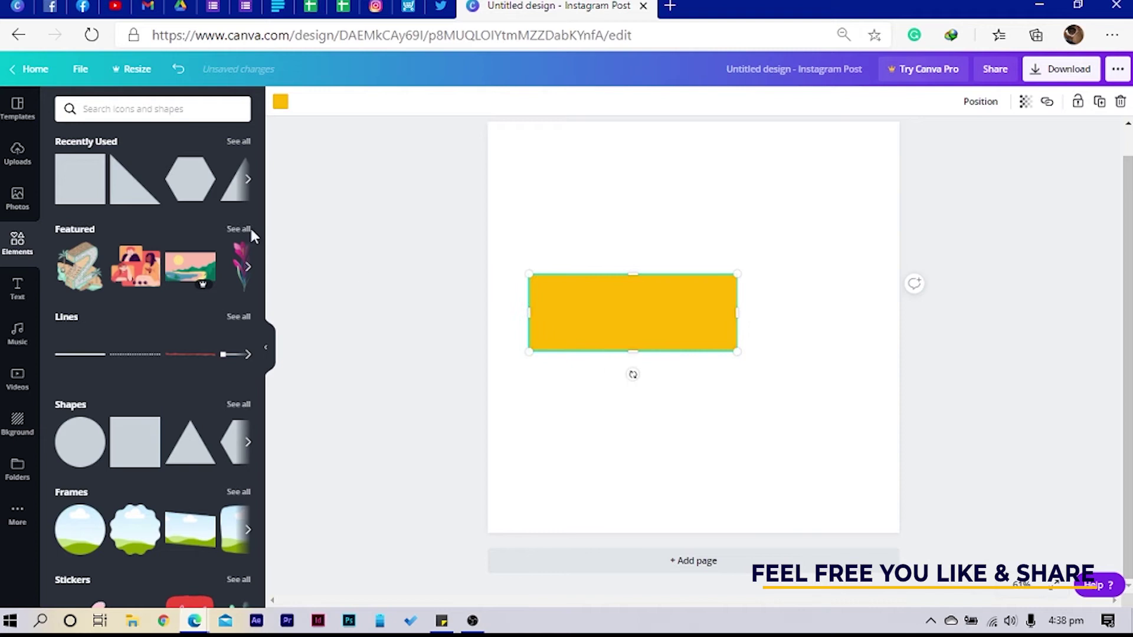
Add a hexagon, shrink it, and place it against the rectangle's right end as a tip
click(186, 188)
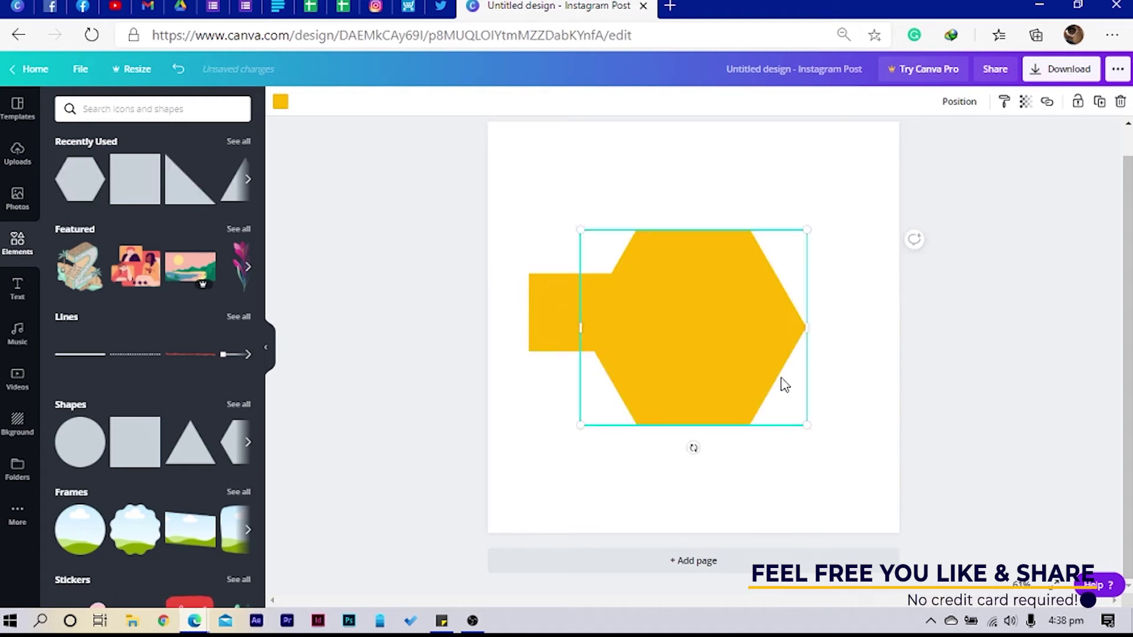
drag(579, 424, 652, 321)
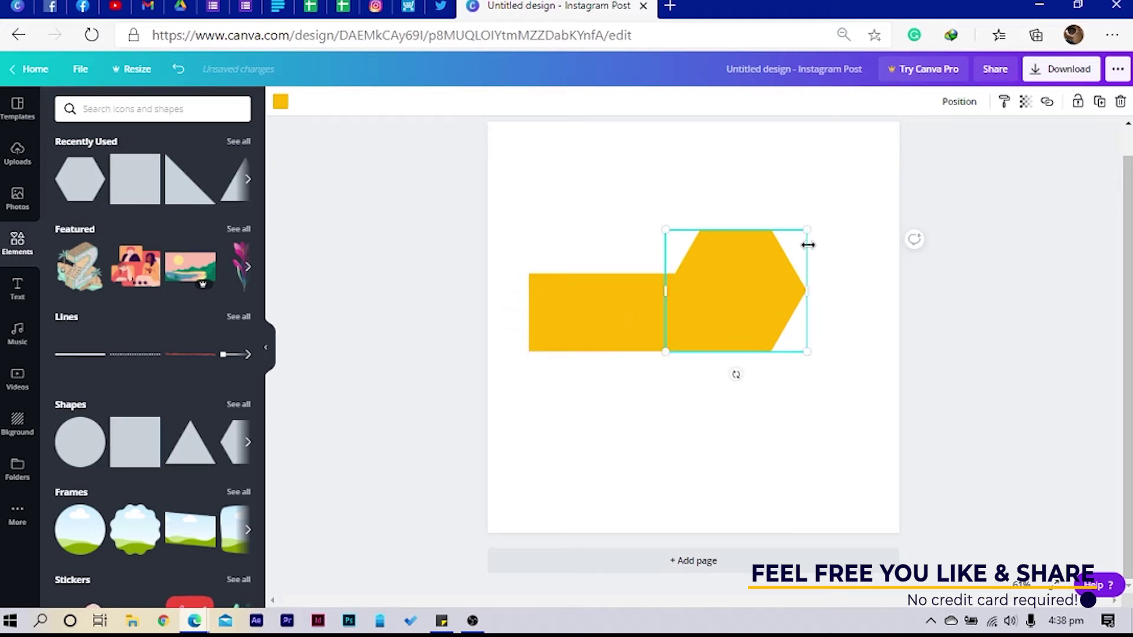
drag(810, 229, 762, 275)
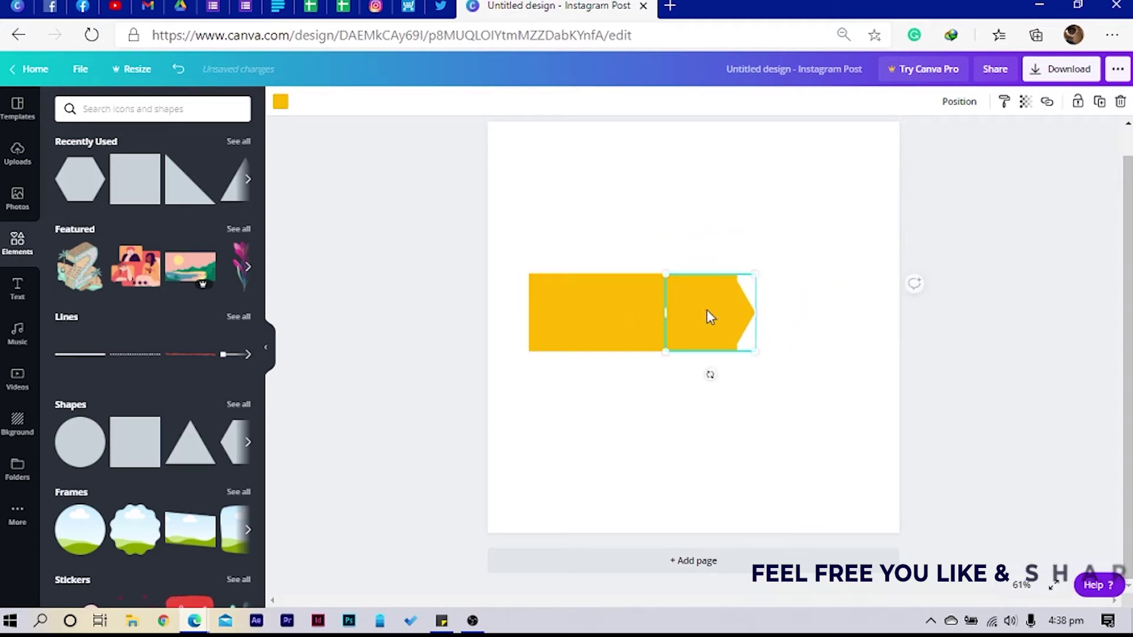
drag(708, 316, 729, 317)
click(698, 420)
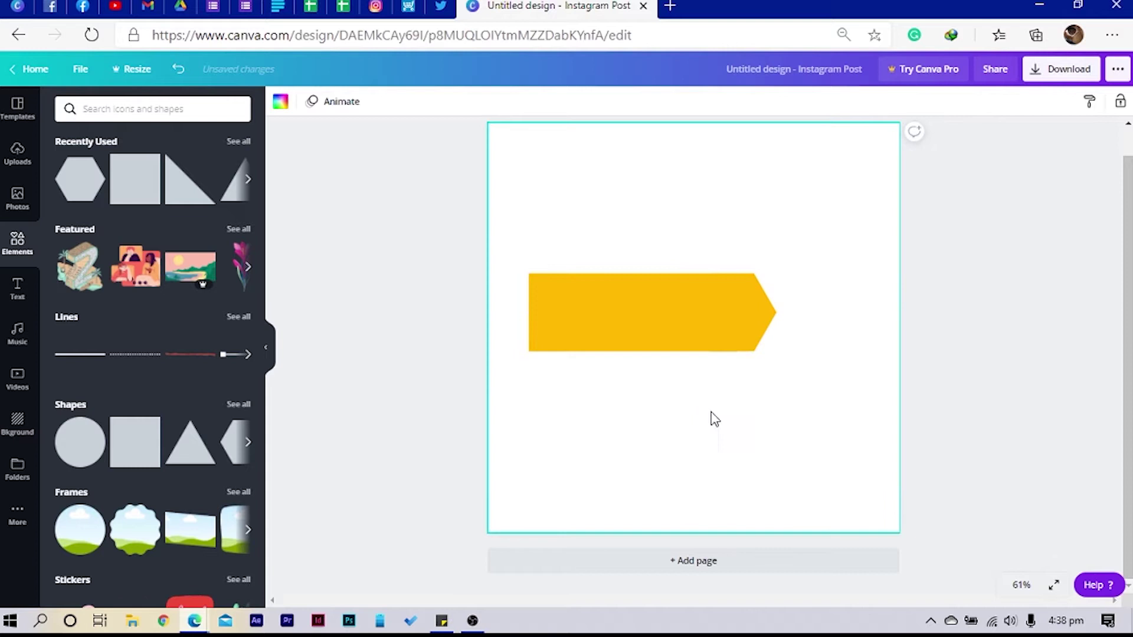
Try navy on the hexagon tip, revert it to yellow, and move the arrow up and right
click(731, 321)
click(280, 102)
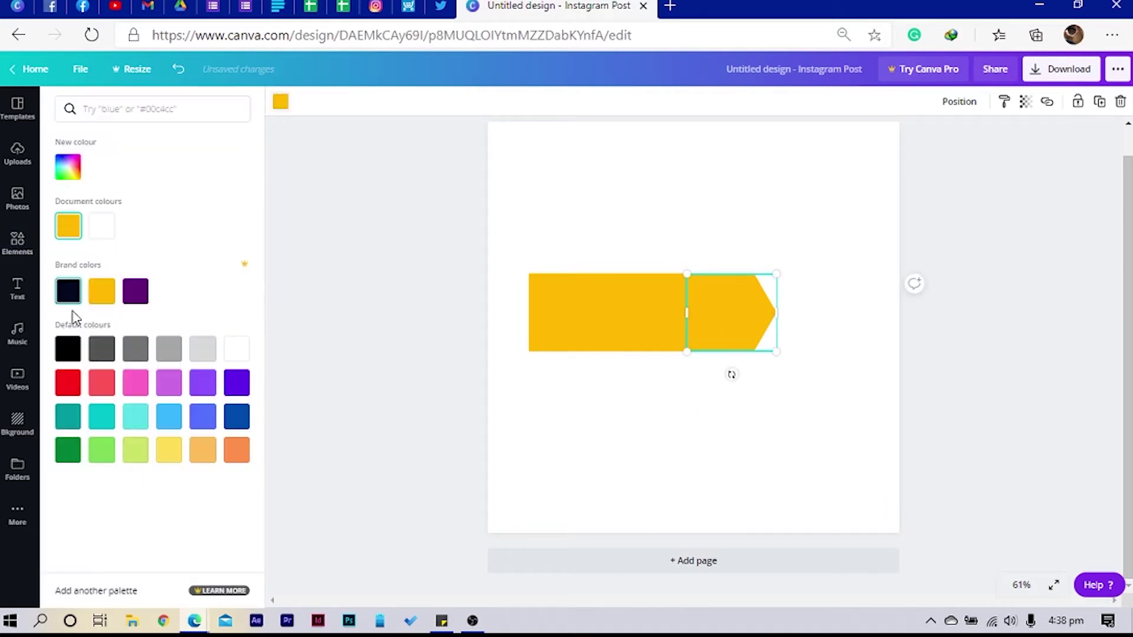
click(68, 291)
click(540, 423)
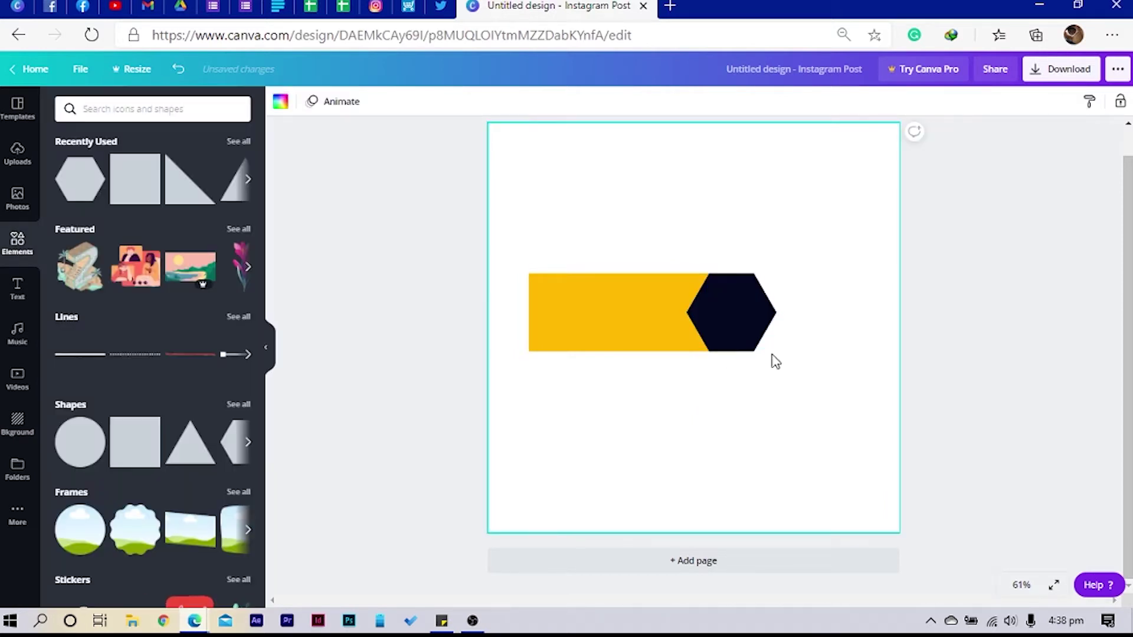
click(758, 339)
click(280, 101)
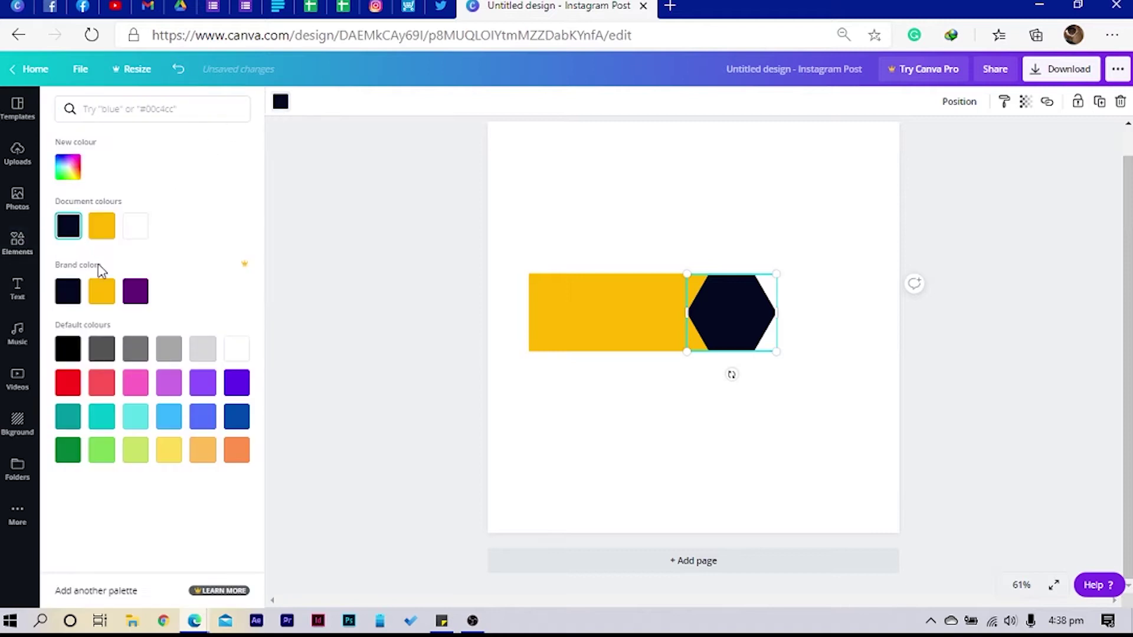
click(102, 226)
click(567, 226)
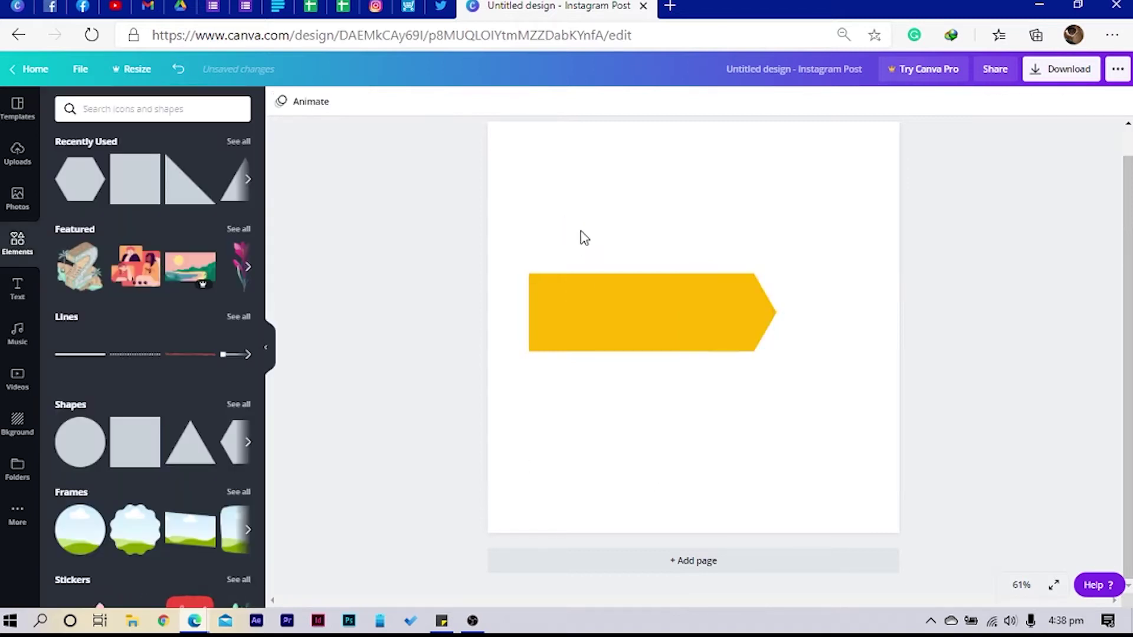
drag(584, 237, 716, 387)
drag(723, 296, 780, 238)
Duplicate the hexagon tip and place the copy on the arrow's left end
click(808, 348)
click(768, 229)
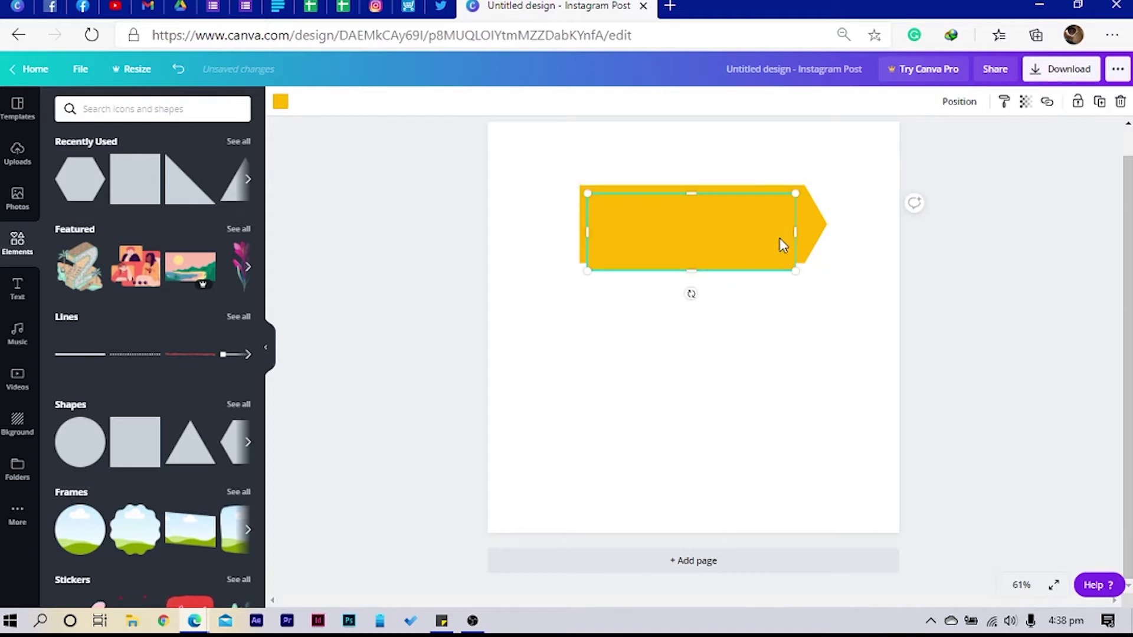
key(ctrl+z)
key(ctrl+d)
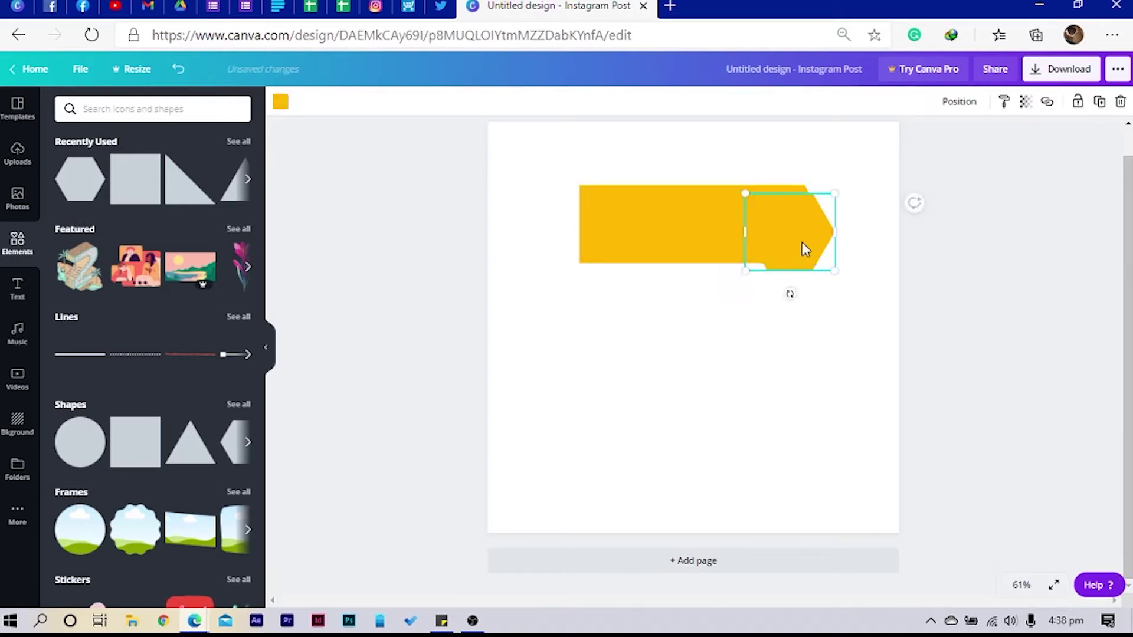
drag(805, 246, 541, 381)
drag(519, 333, 565, 390)
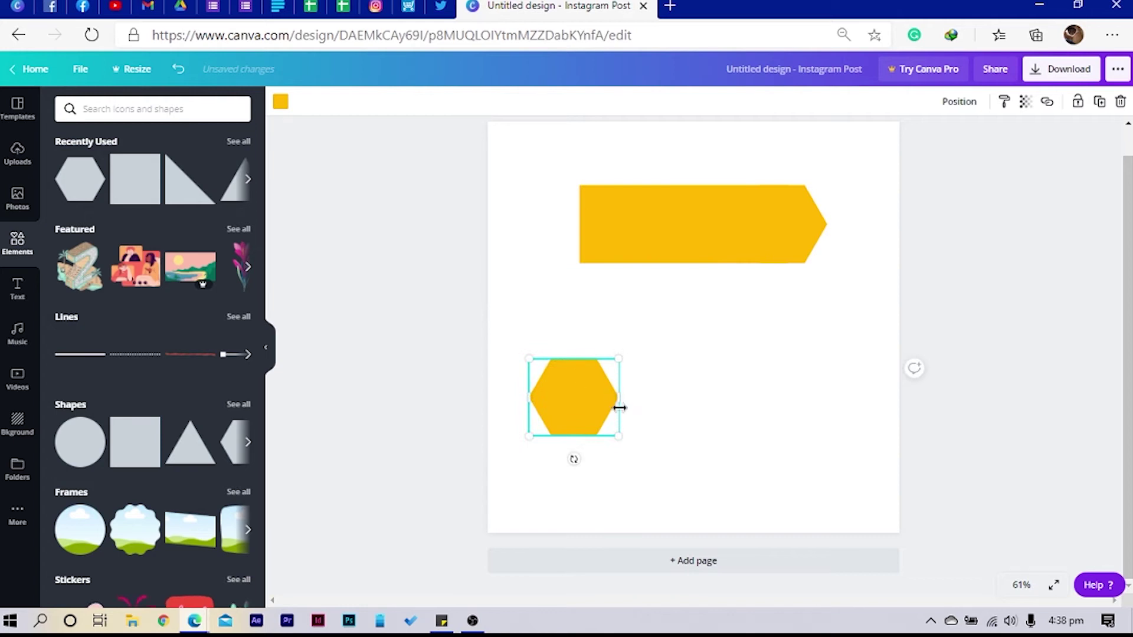
click(713, 425)
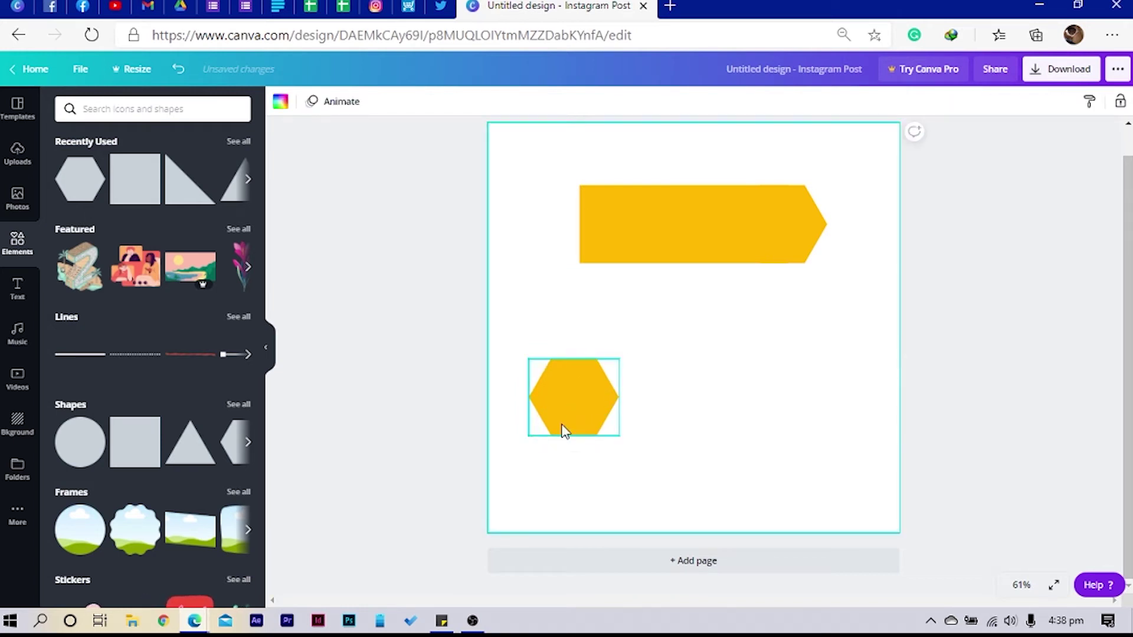
drag(565, 420, 565, 245)
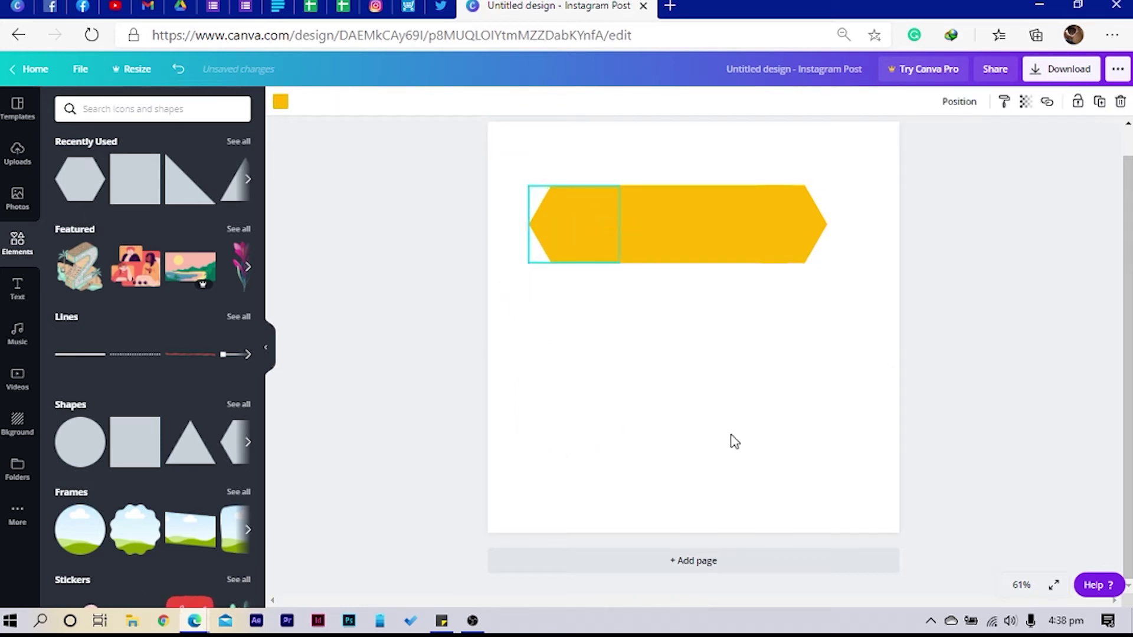
Group all the yellow bar pieces, then shrink and reposition the group
click(764, 398)
drag(875, 278, 508, 177)
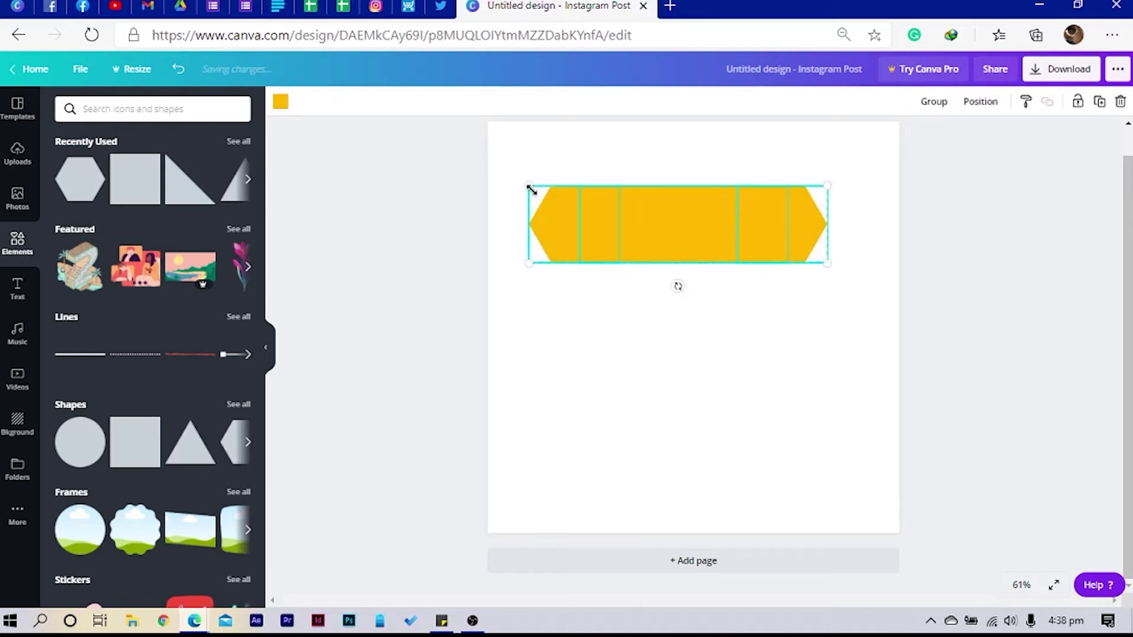
click(934, 101)
click(690, 336)
drag(614, 242, 632, 223)
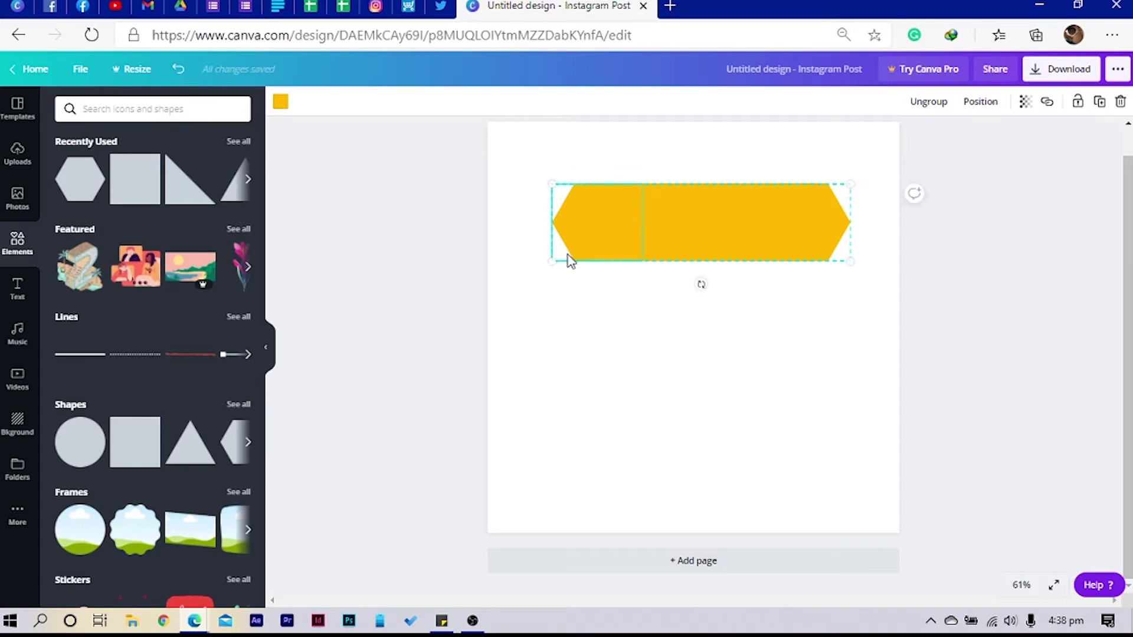
drag(558, 262, 749, 253)
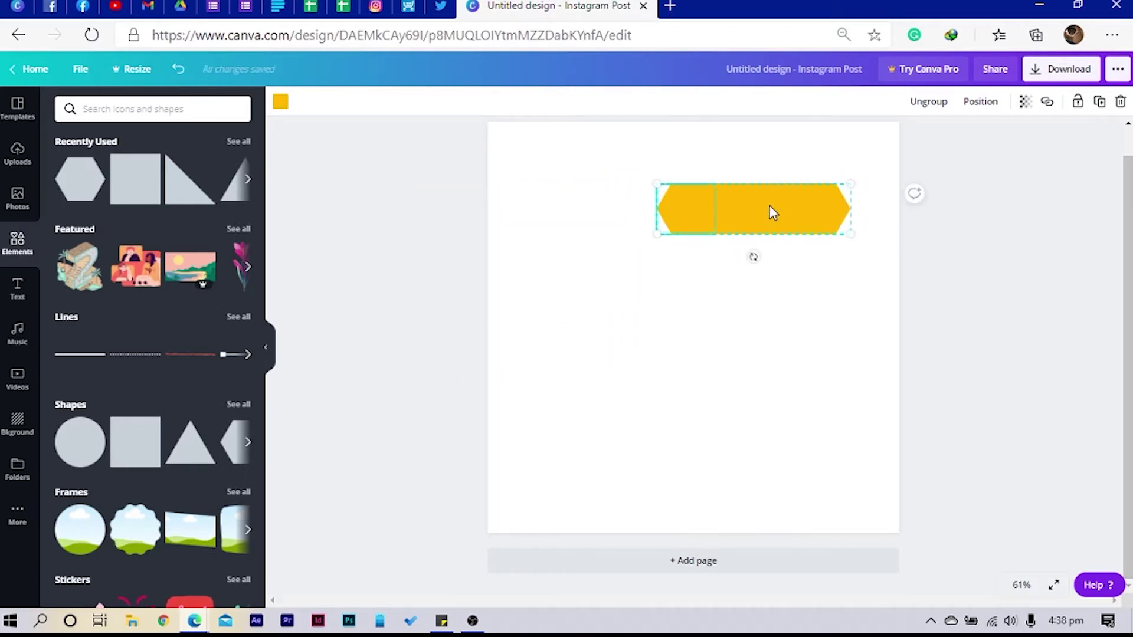
drag(771, 213, 701, 187)
click(679, 269)
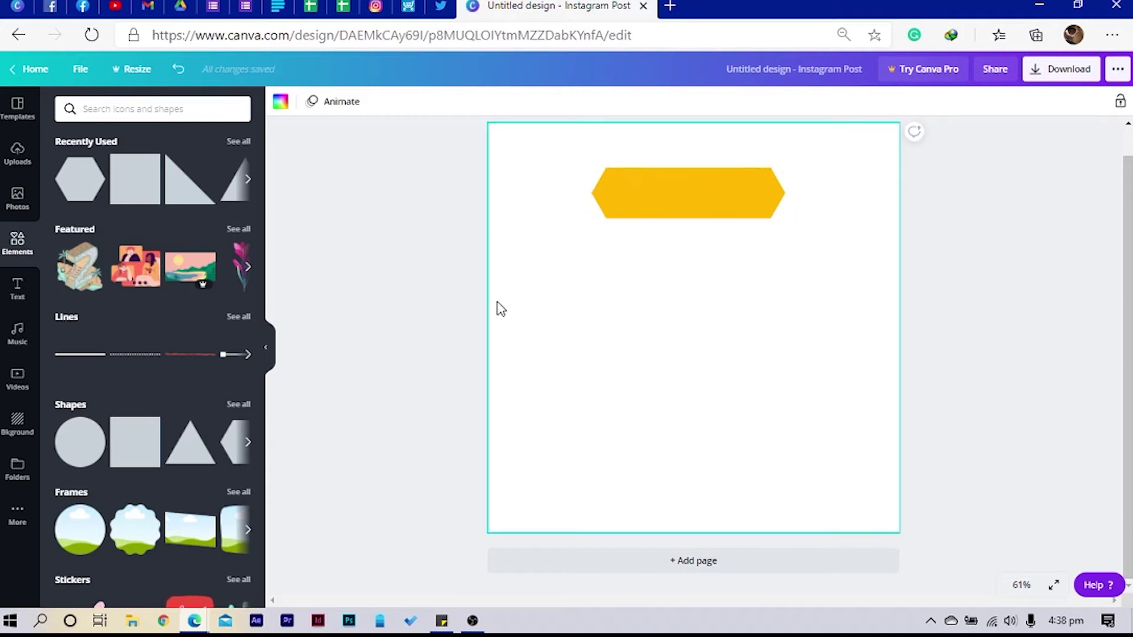
Add a large rotated hexagon and ungroup the top yellow bar into separate pieces
click(81, 182)
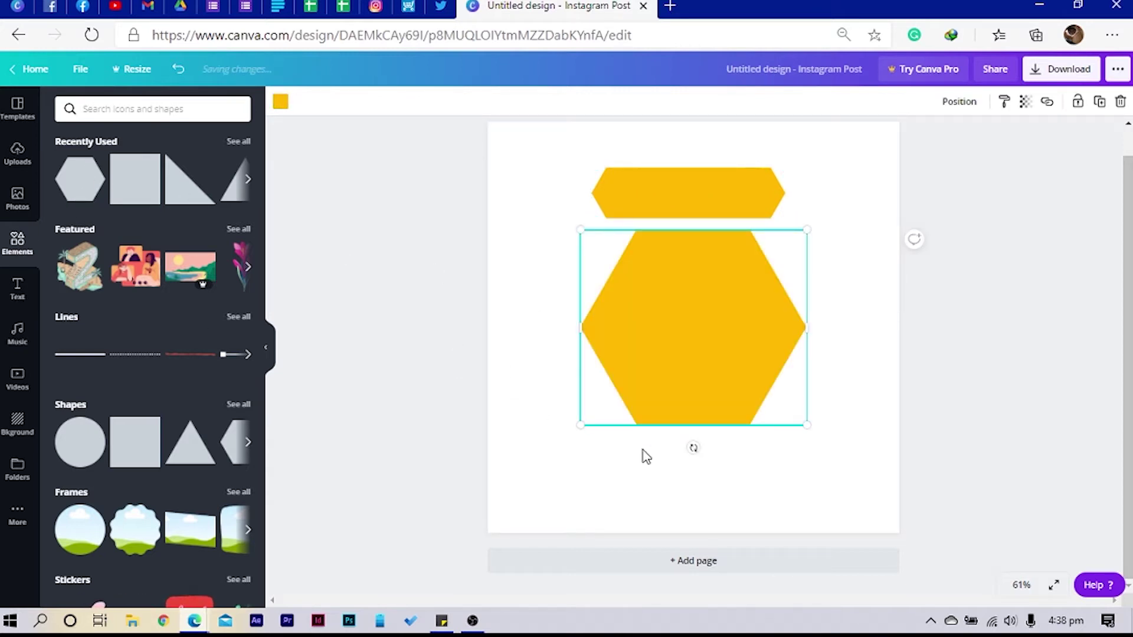
drag(684, 447, 533, 324)
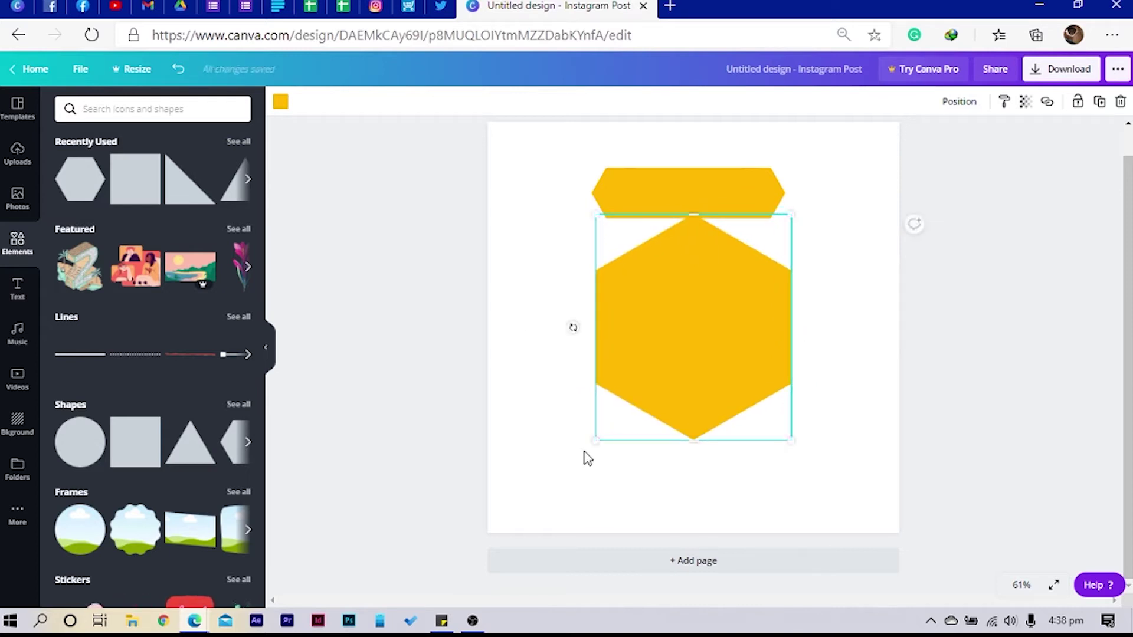
click(558, 223)
click(611, 196)
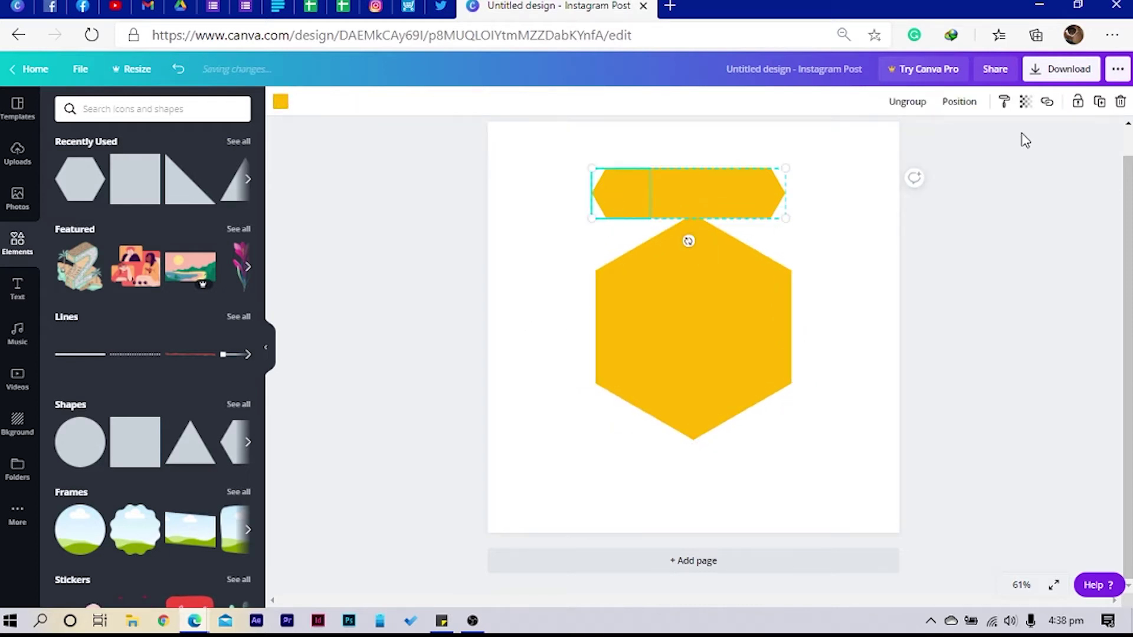
click(891, 112)
click(796, 227)
Delete the big hexagon and move the small left hexagon to the centre, rotated -90°
click(623, 200)
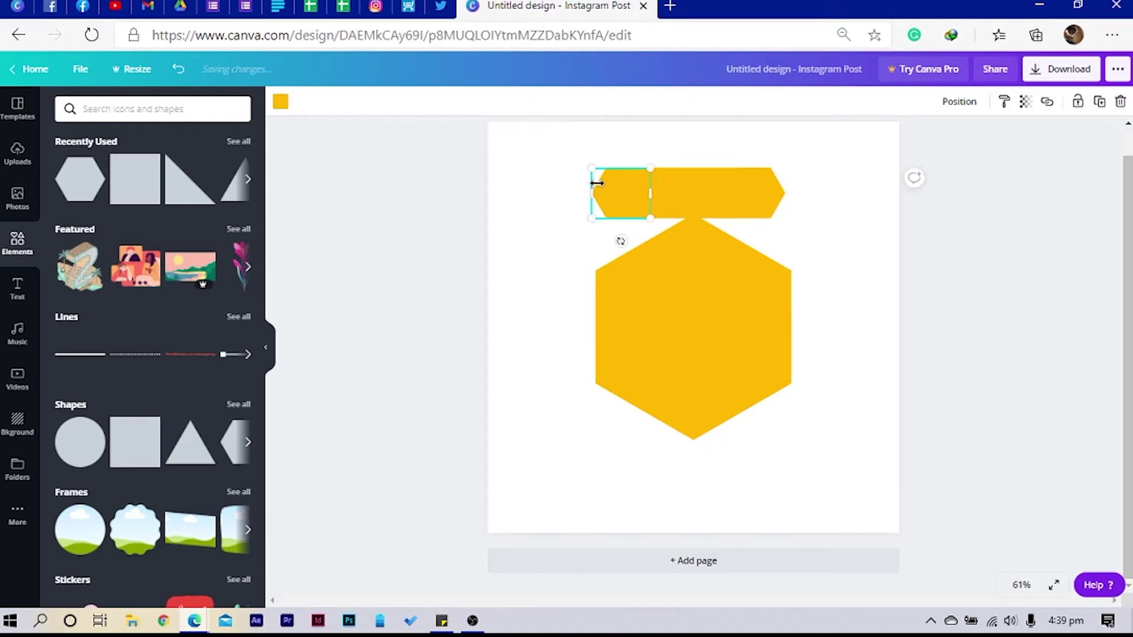
click(692, 328)
key(Delete)
click(617, 211)
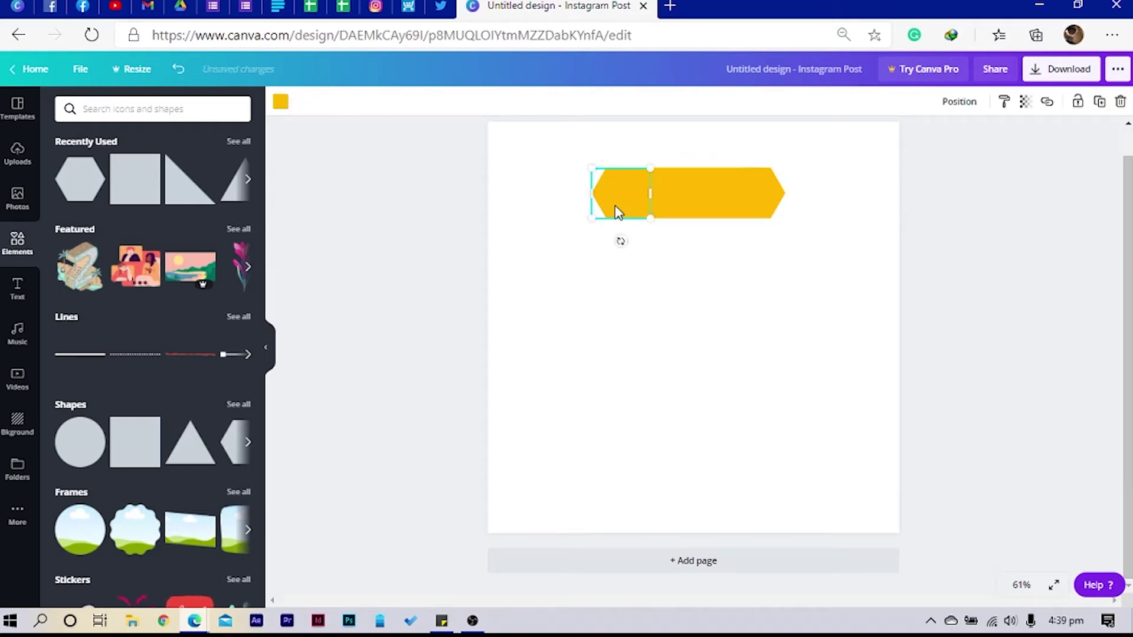
drag(617, 212, 741, 342)
click(752, 392)
right_click(698, 347)
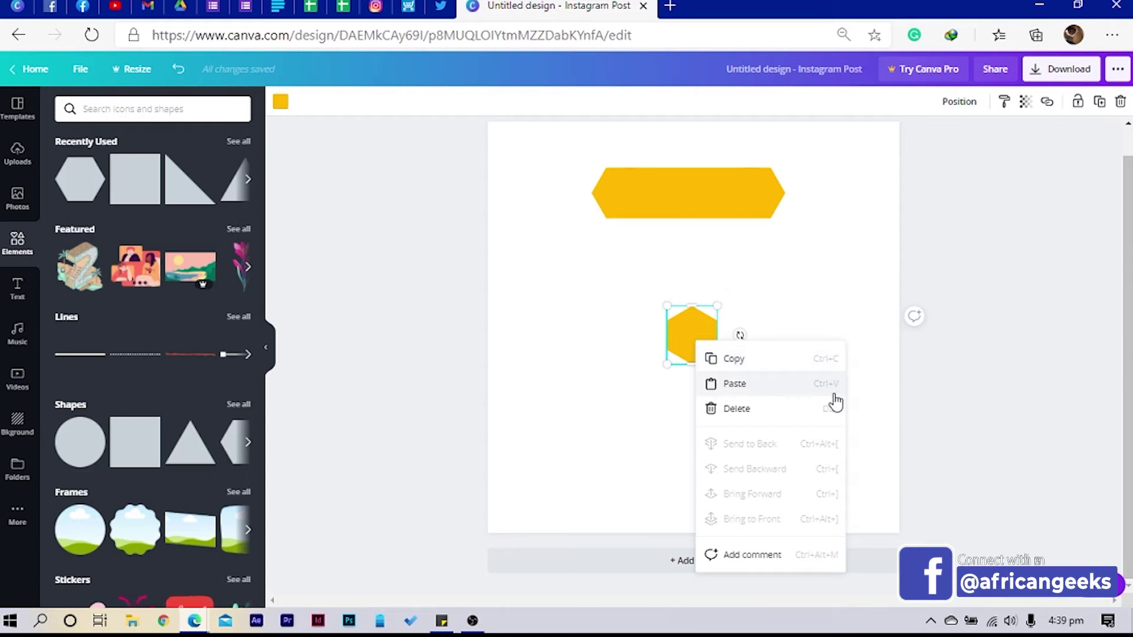
Place the small hexagon under the bar and a duplicate of it on top
click(604, 369)
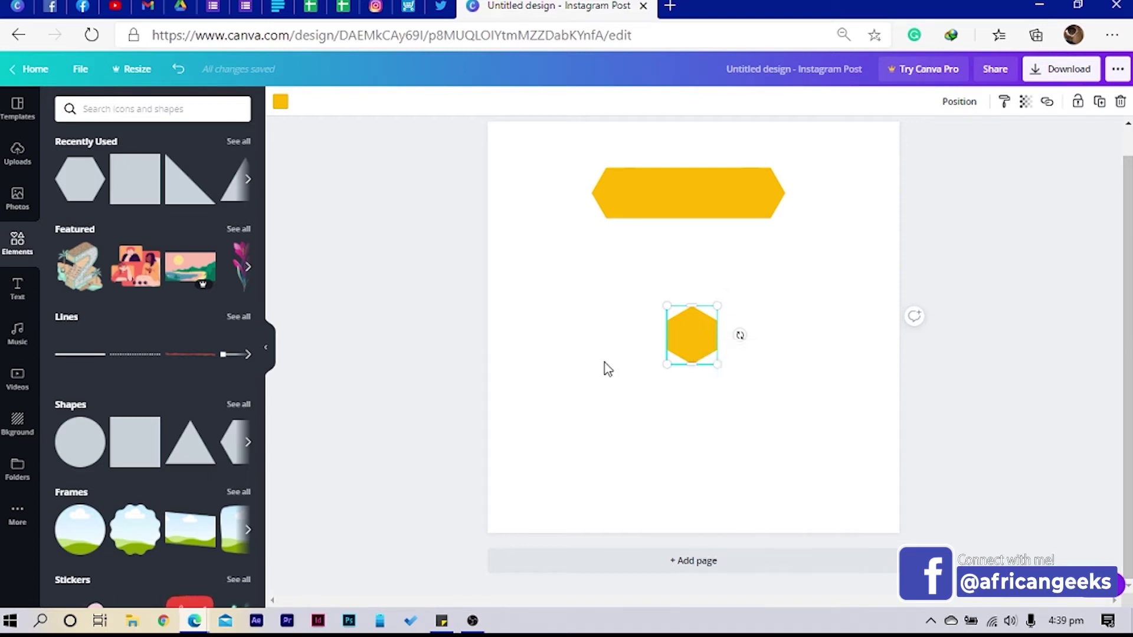
drag(696, 354, 677, 166)
click(678, 321)
click(686, 234)
key(ctrl+d)
click(667, 310)
drag(816, 257, 584, 215)
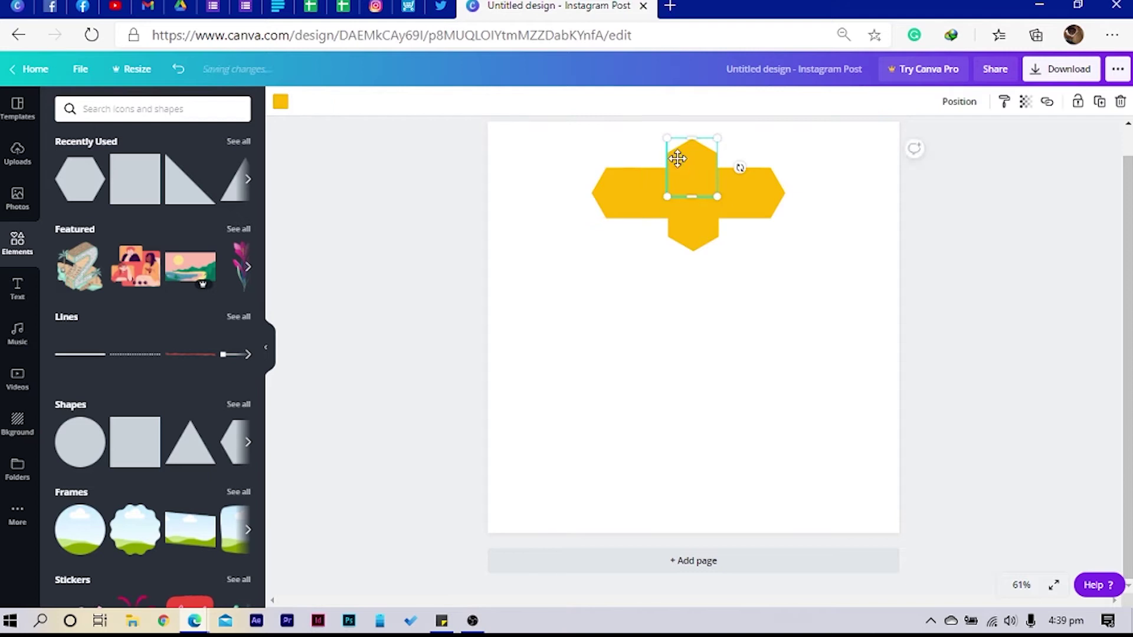
drag(677, 159, 695, 230)
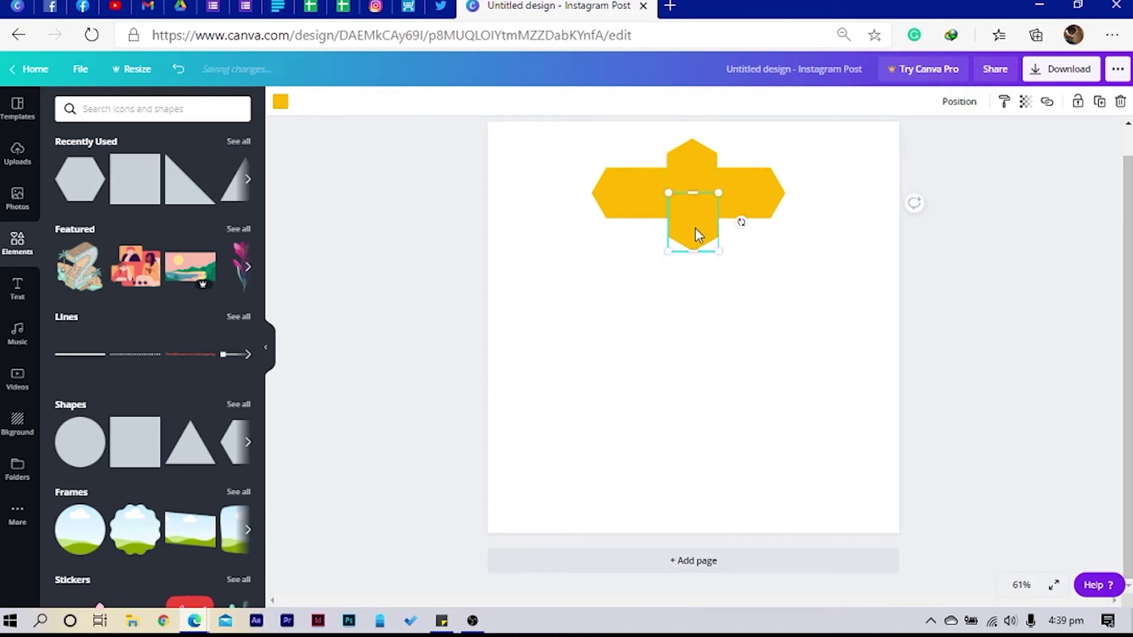
Stretch the bottom piece down and the top piece up, then move the cross down
click(655, 307)
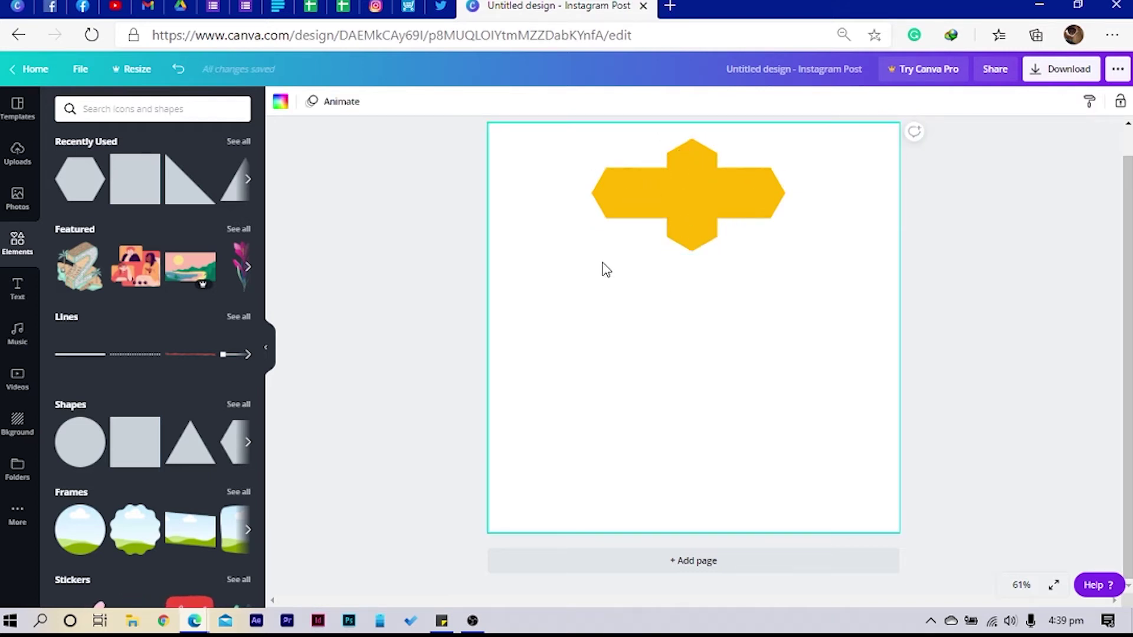
click(681, 245)
drag(691, 253, 700, 445)
key(Escape)
click(699, 165)
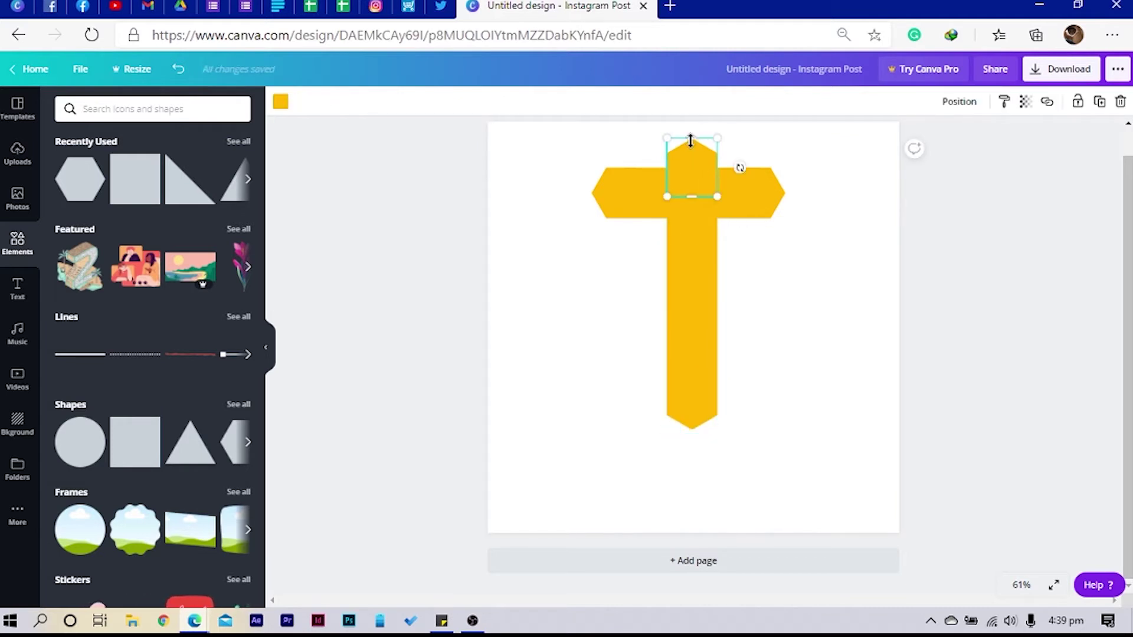
drag(690, 141, 692, 121)
drag(590, 128, 850, 428)
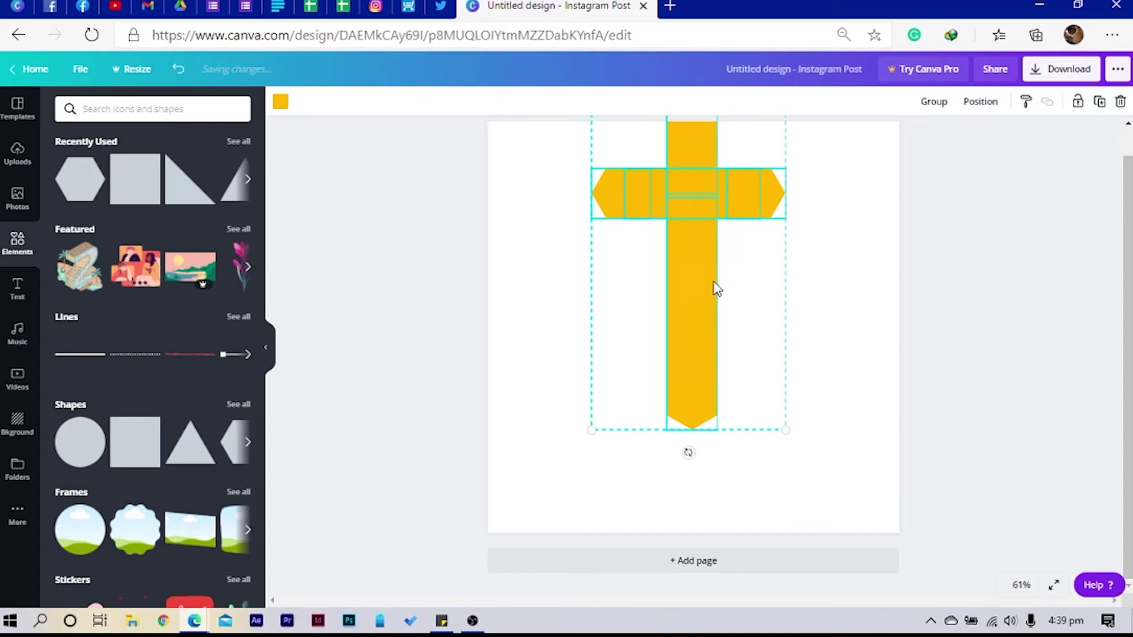
drag(716, 288, 721, 326)
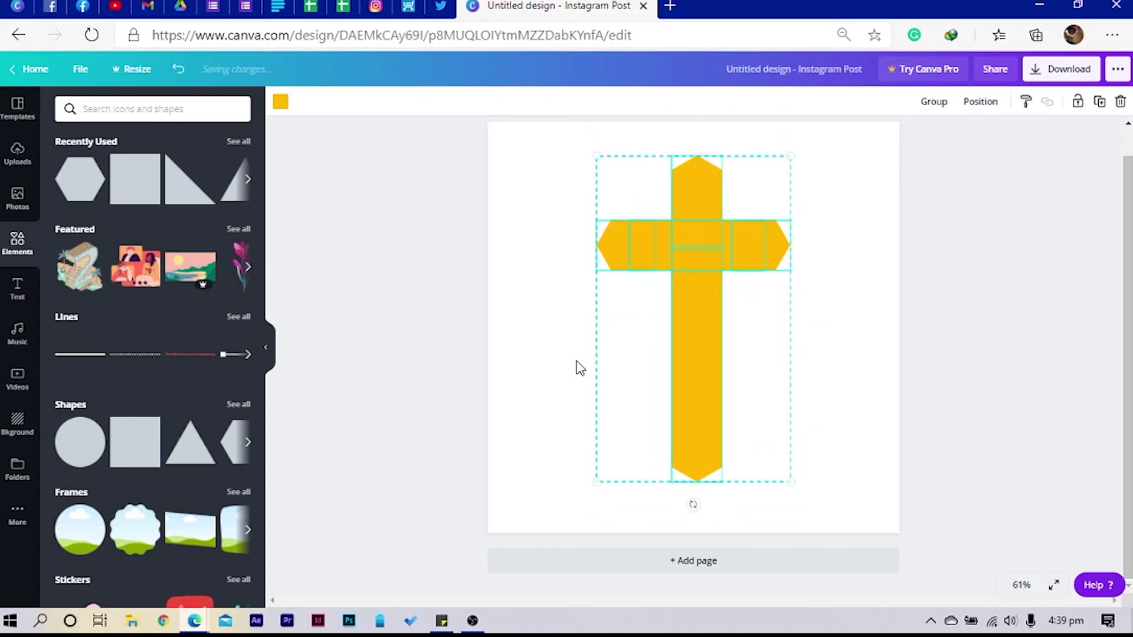
Lengthen the top, left and right arms and centre the whole cross on the page
click(630, 309)
click(700, 182)
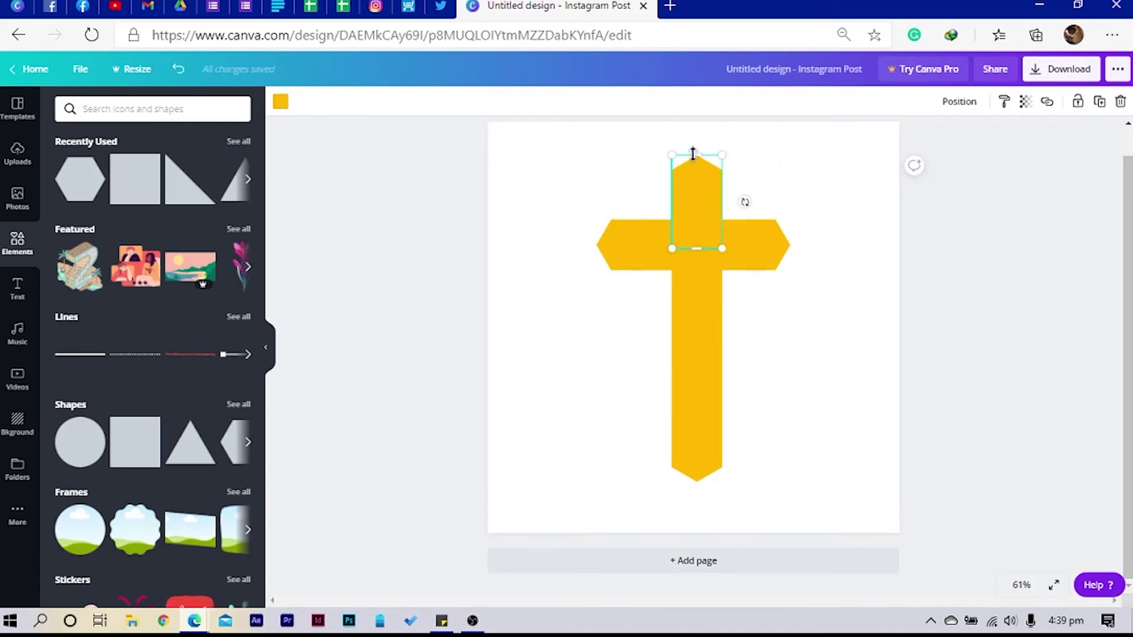
drag(693, 153, 690, 134)
click(624, 264)
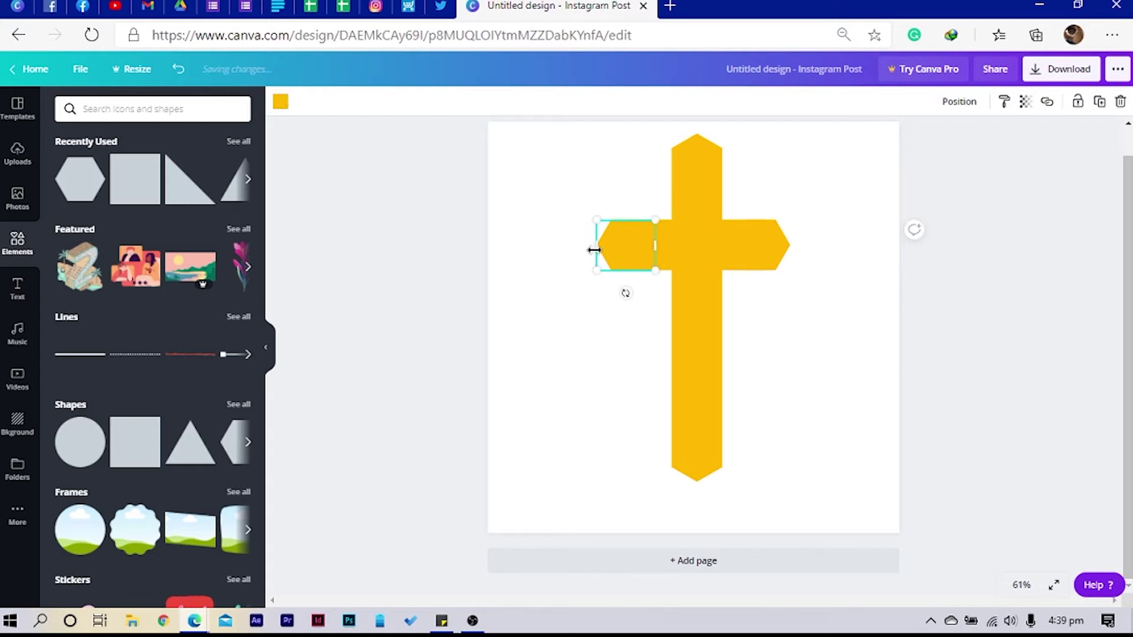
drag(594, 250, 581, 248)
click(765, 250)
drag(789, 243, 810, 242)
click(788, 353)
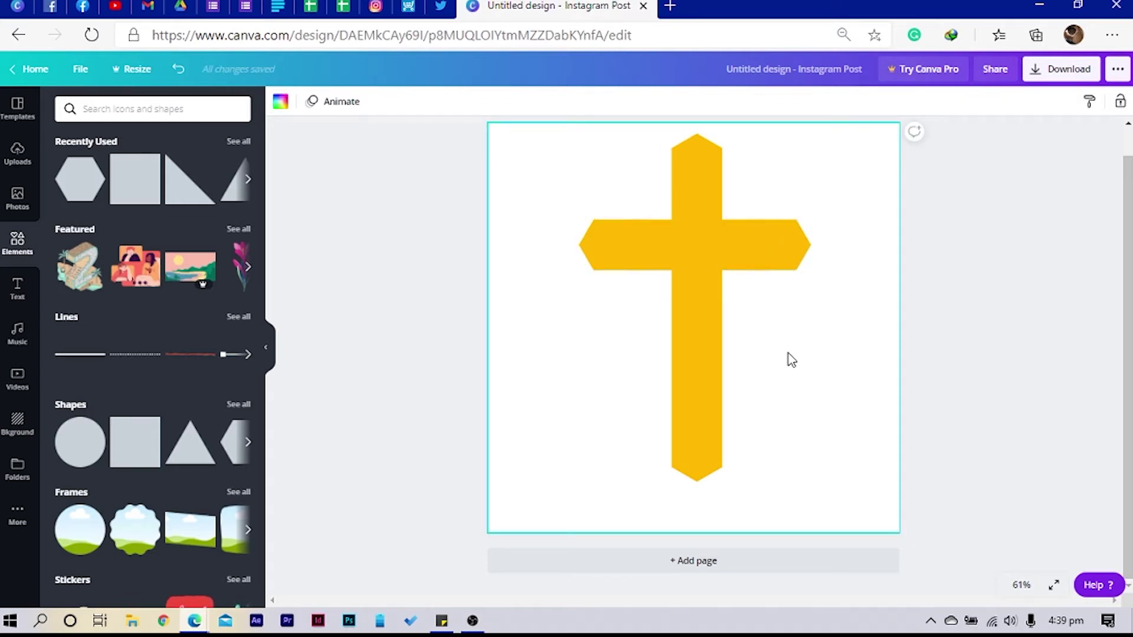
drag(565, 175, 700, 382)
Duplicate the page as Page 2 and delete the cross from it
click(846, 361)
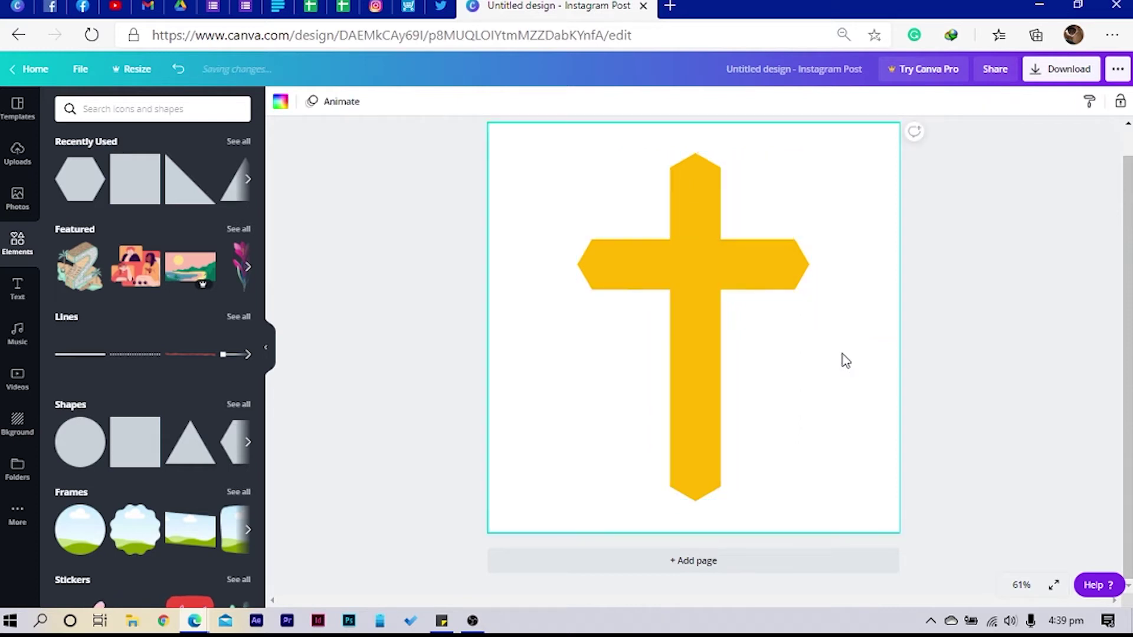
scroll(844, 206, up, 1)
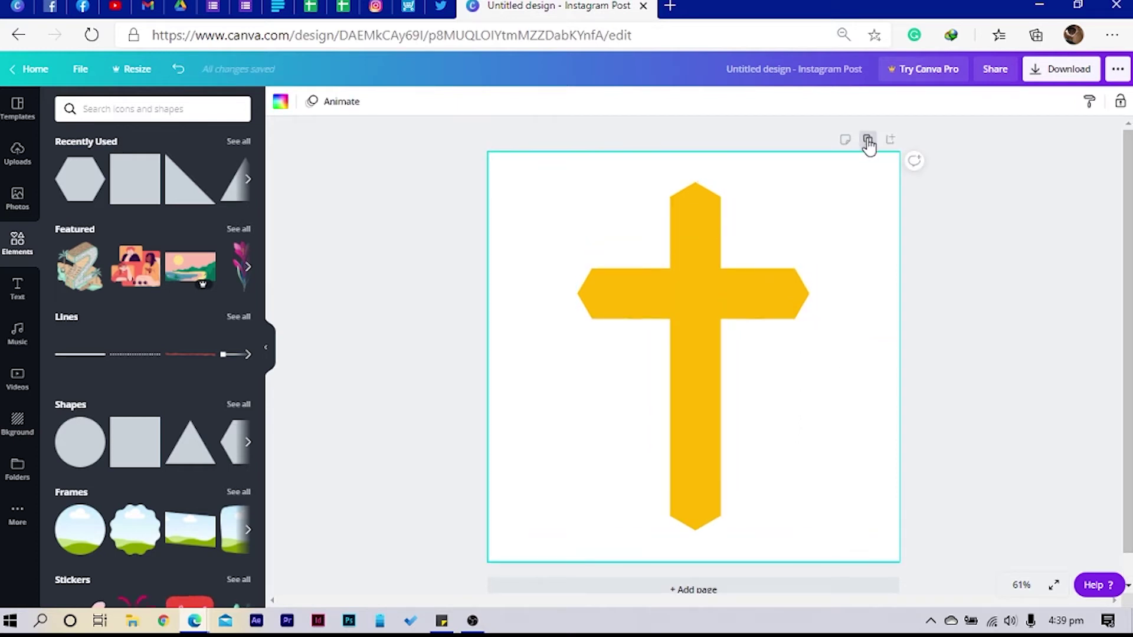
click(868, 142)
drag(585, 204, 779, 531)
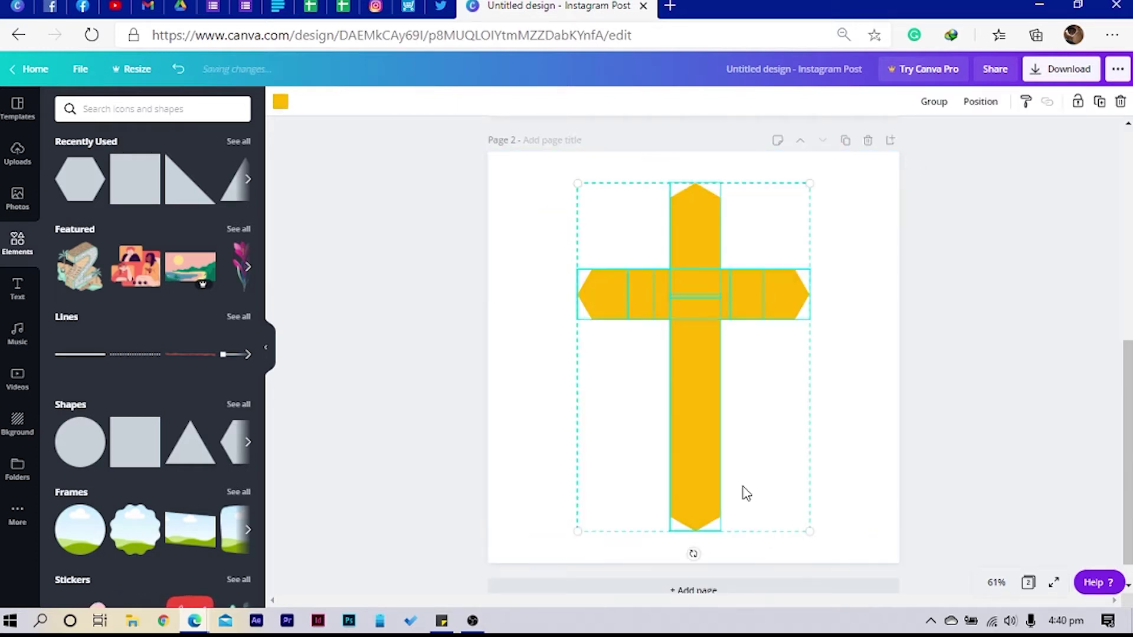
key(Delete)
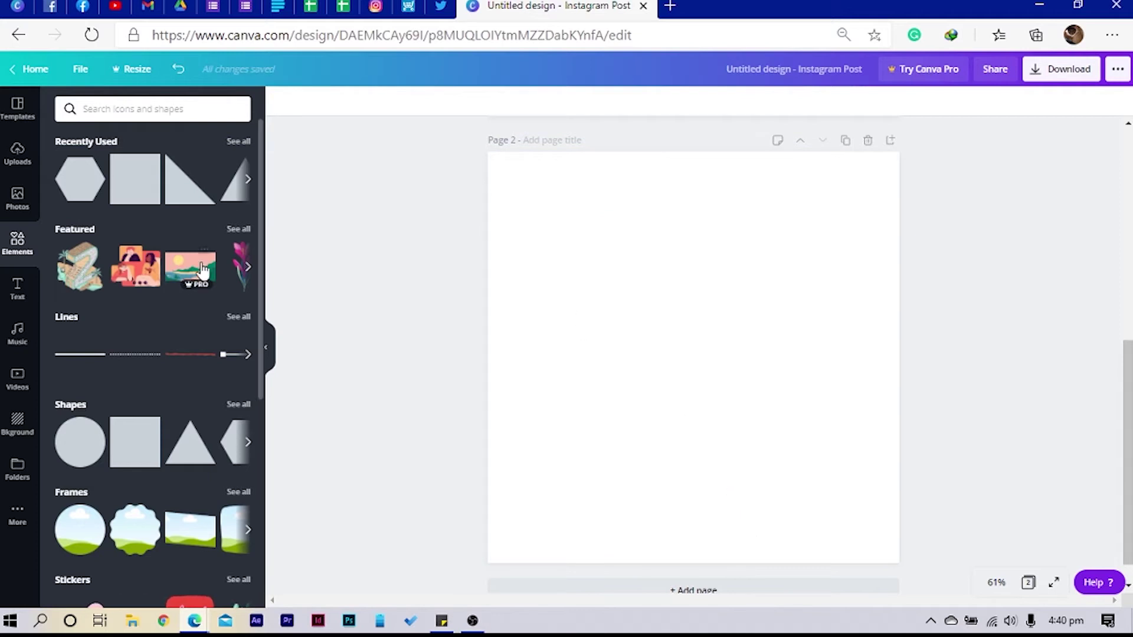
Add a square to Page 2, shrink it to about half size, and position it
click(141, 183)
drag(675, 367, 651, 357)
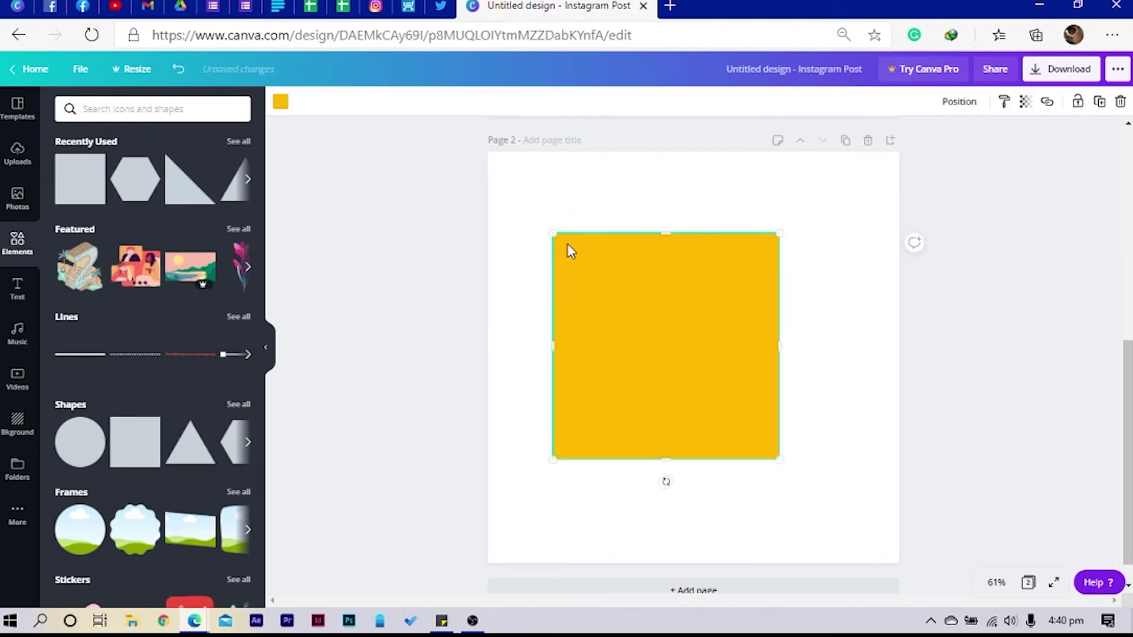
drag(548, 233, 661, 339)
drag(696, 381, 770, 354)
Add a right triangle sized 312×311, align it edge-to-edge beside the square, and select both
click(188, 188)
drag(714, 210, 773, 371)
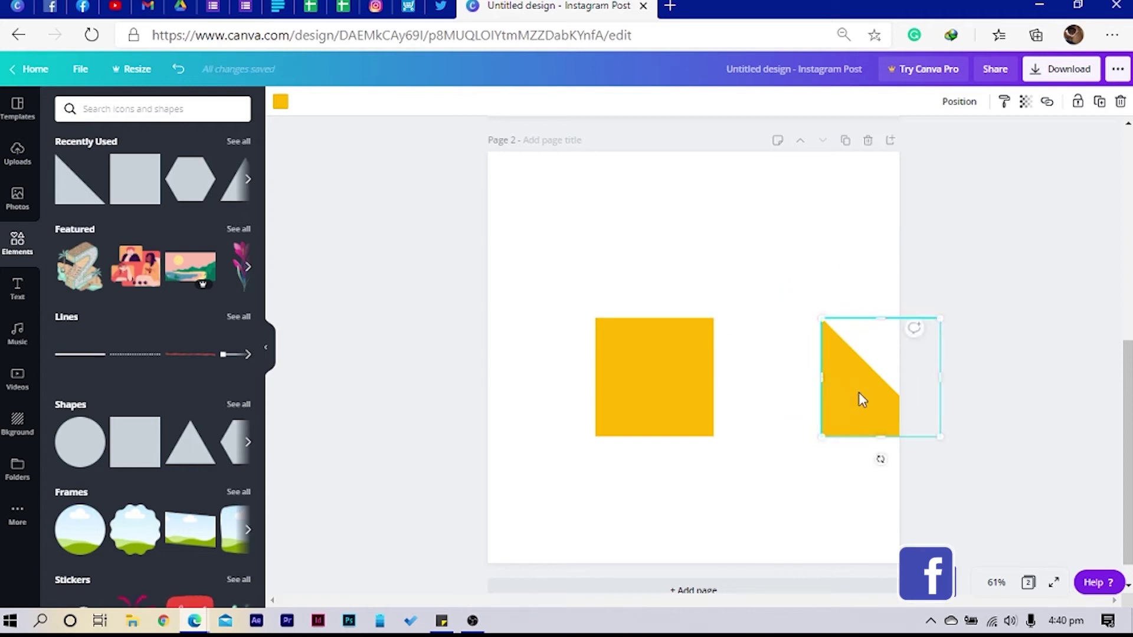
drag(823, 322, 751, 397)
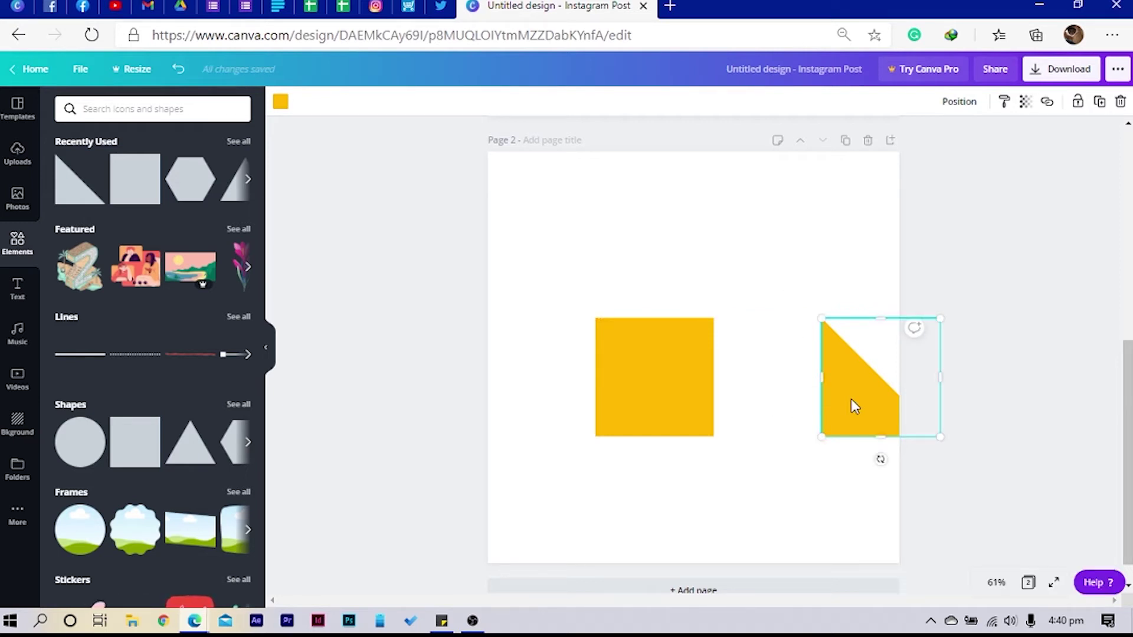
drag(842, 379, 771, 398)
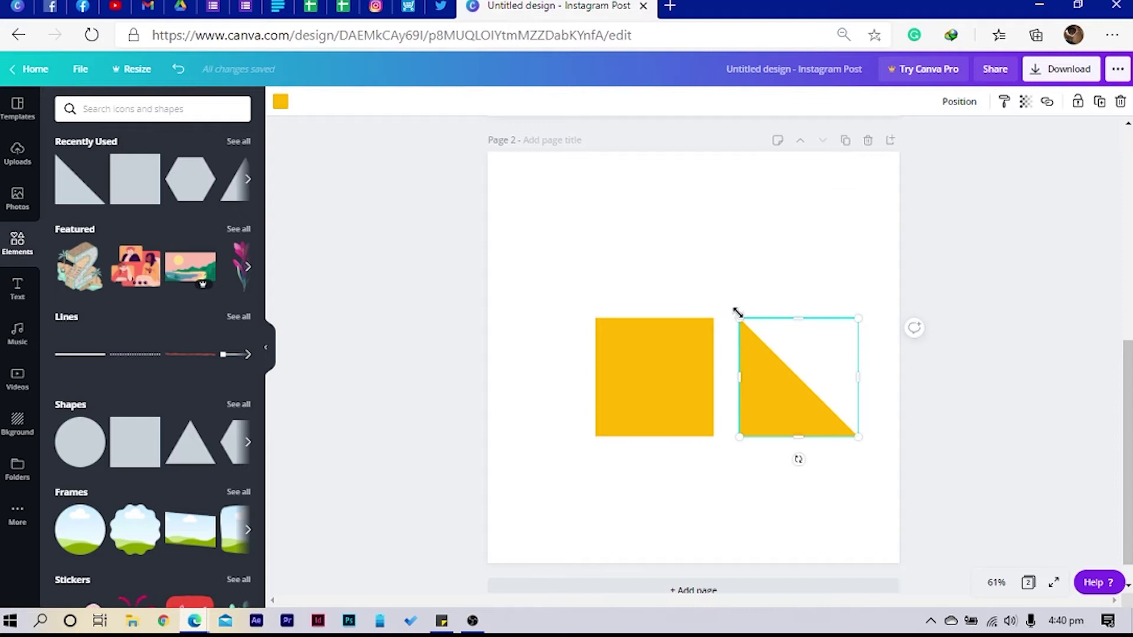
drag(737, 312, 682, 260)
drag(745, 386, 791, 391)
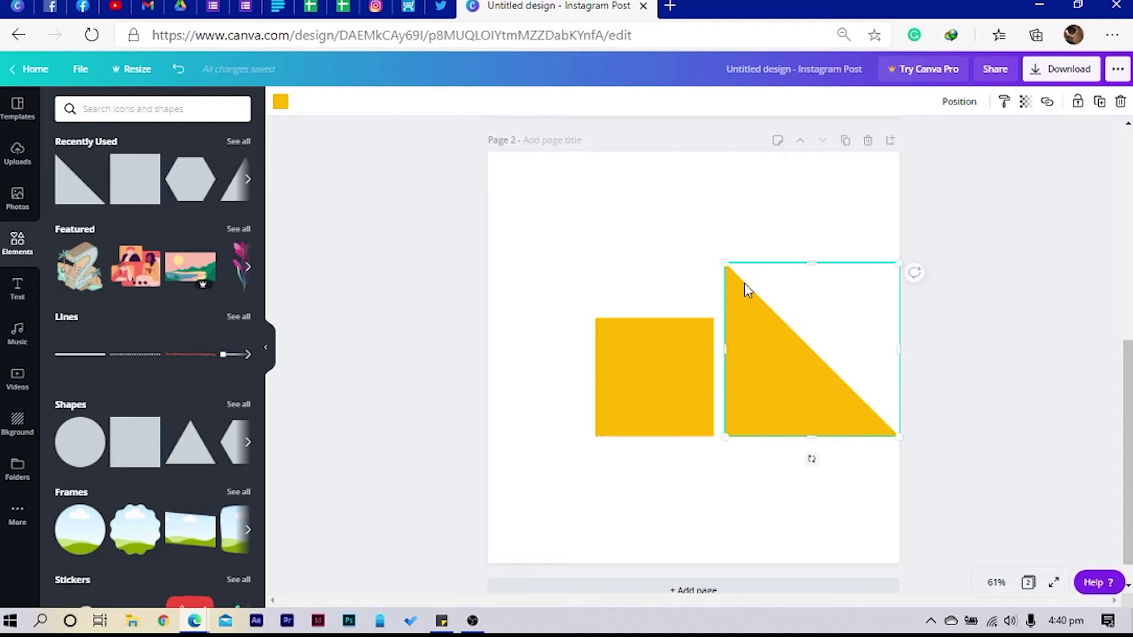
drag(723, 258, 751, 342)
drag(812, 388, 746, 387)
click(697, 540)
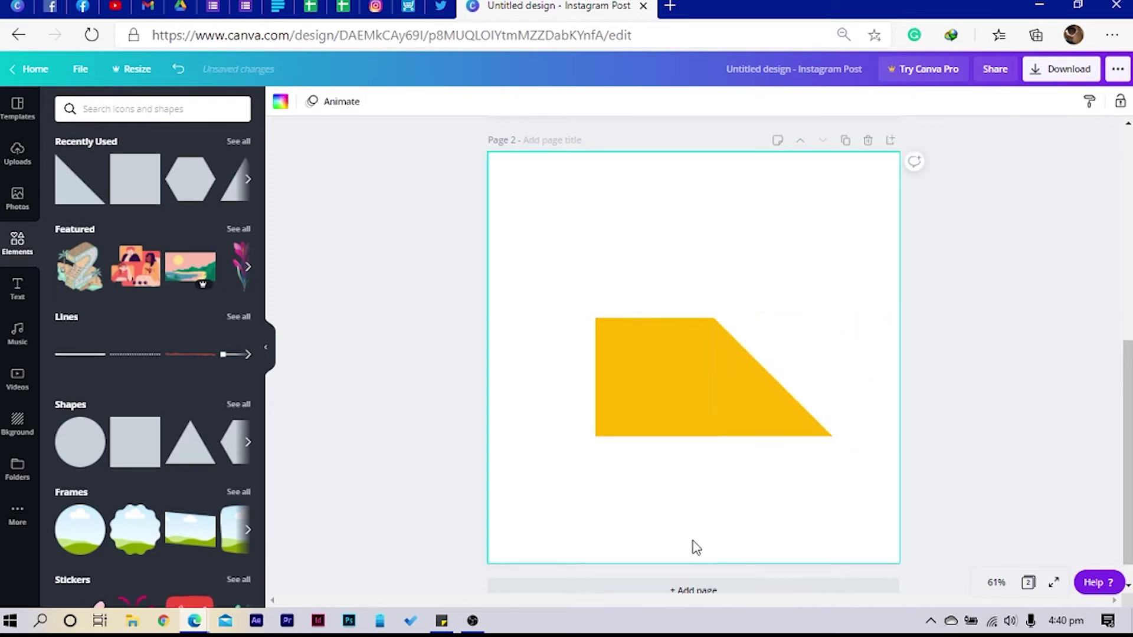
click(685, 409)
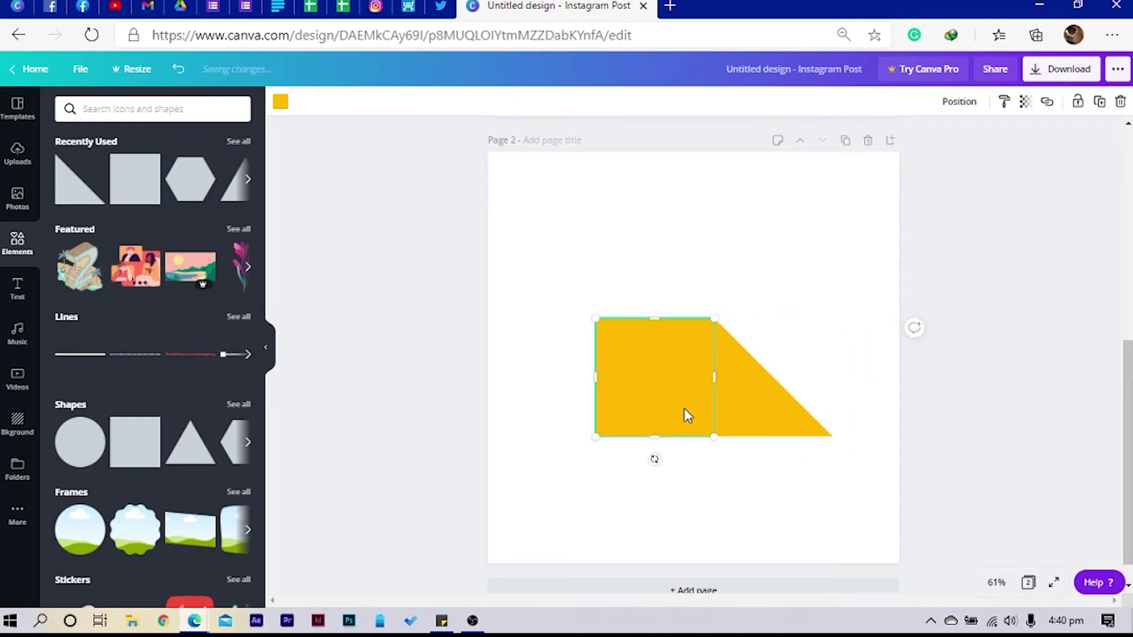
click(717, 508)
drag(524, 408, 837, 450)
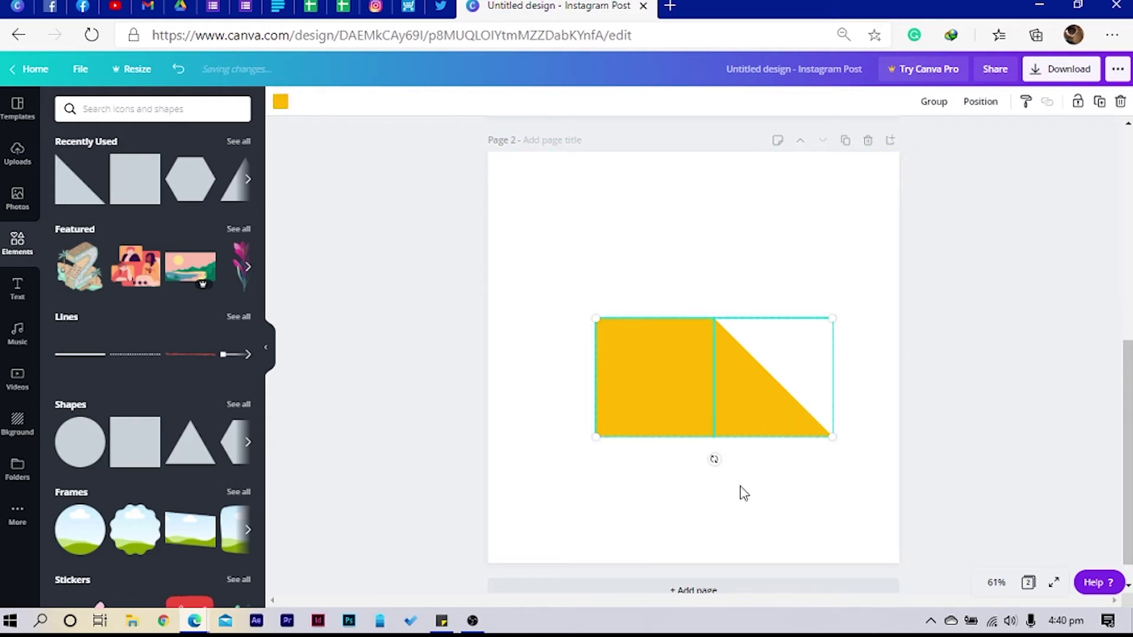
Snap the triangle beside the rectangle and turn it 90° to form a notched end
click(758, 544)
drag(760, 407, 701, 386)
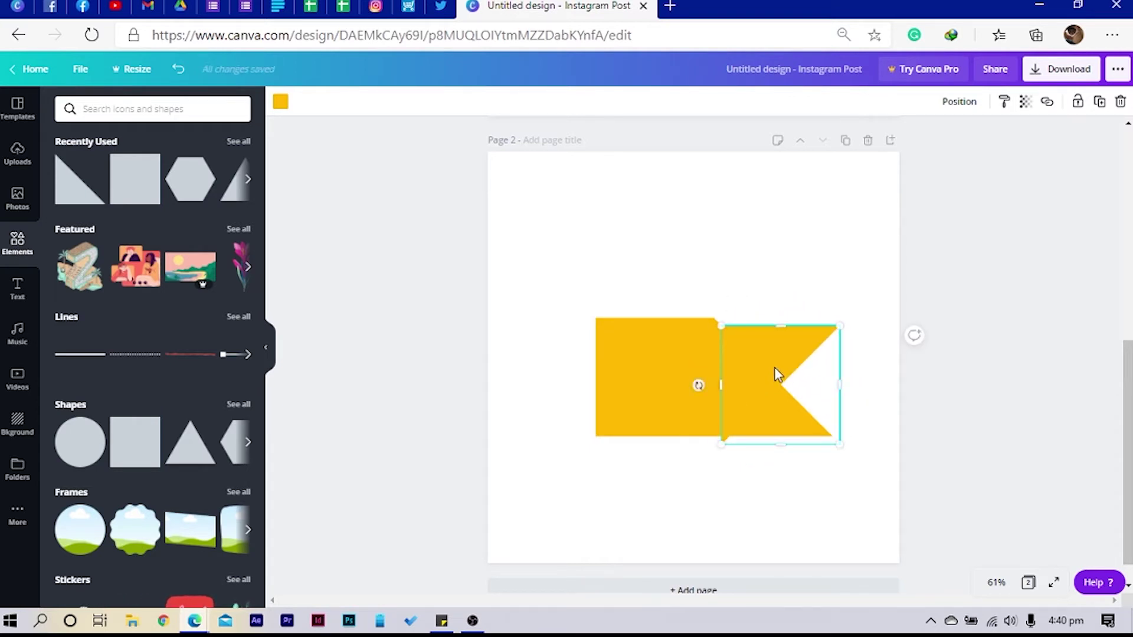
drag(776, 371, 764, 357)
click(723, 509)
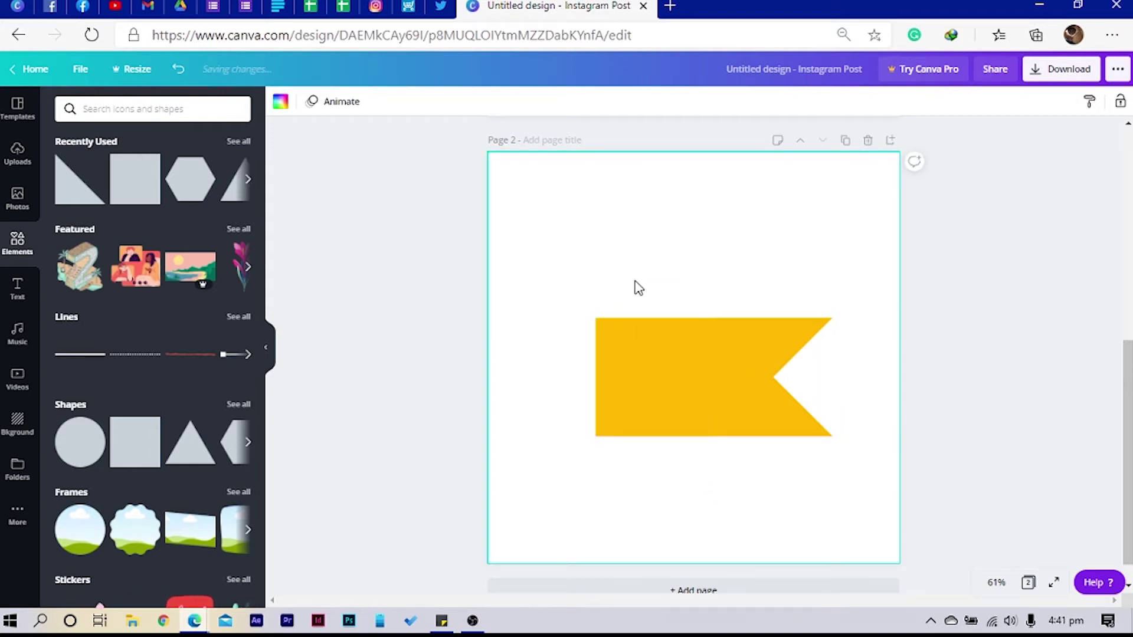
drag(650, 296, 791, 518)
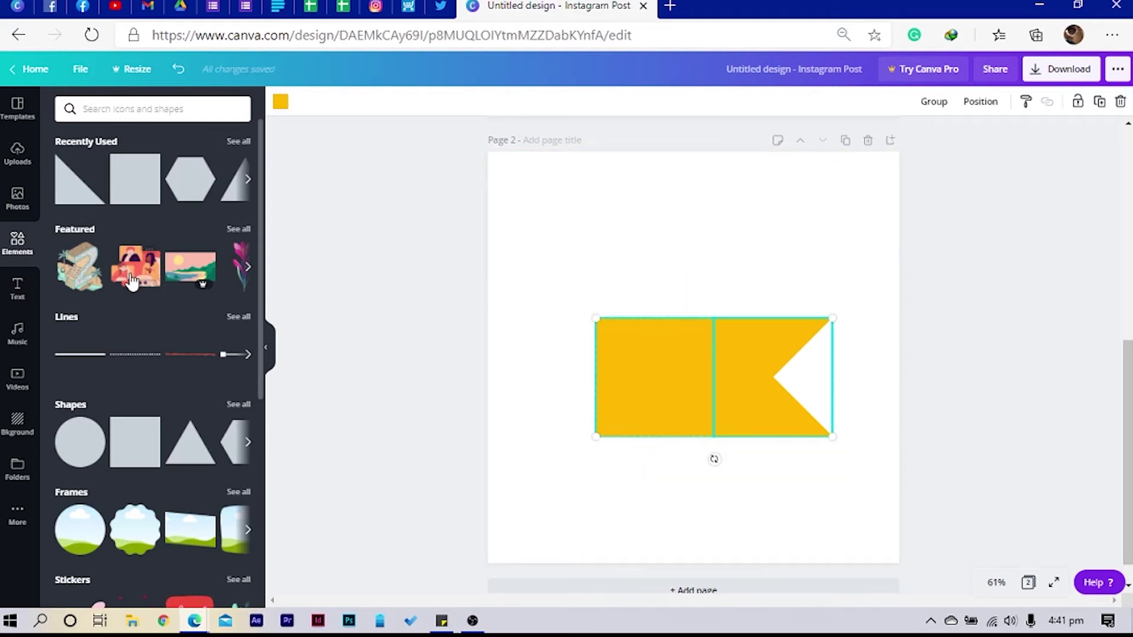
click(734, 511)
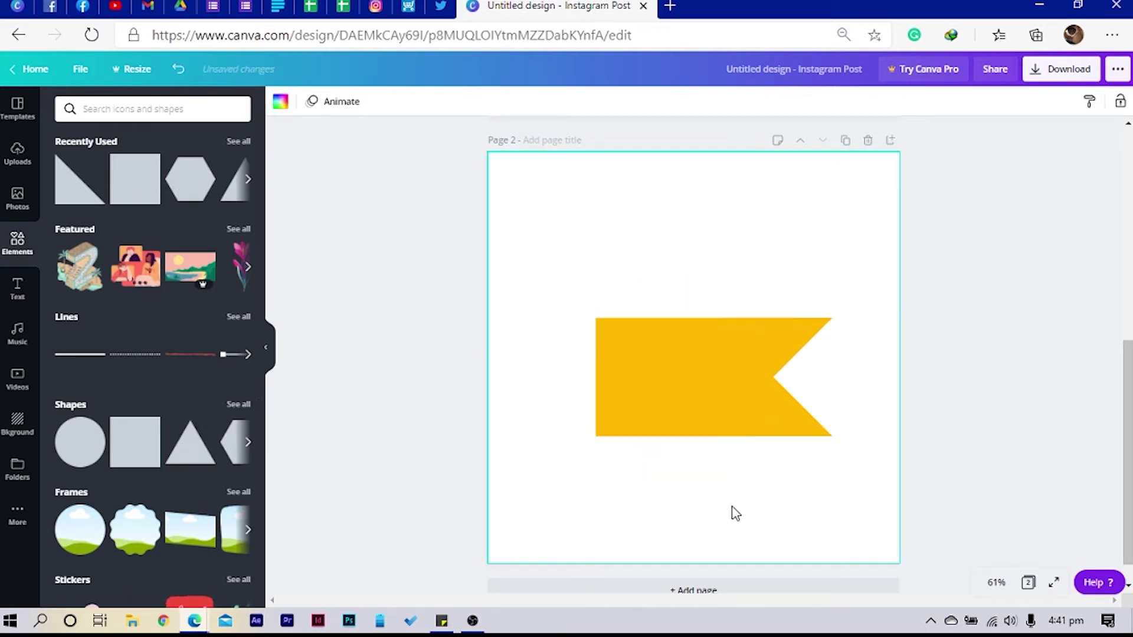
Duplicate the notched end piece, rotate the copy 180°, and place it at the left end
click(762, 332)
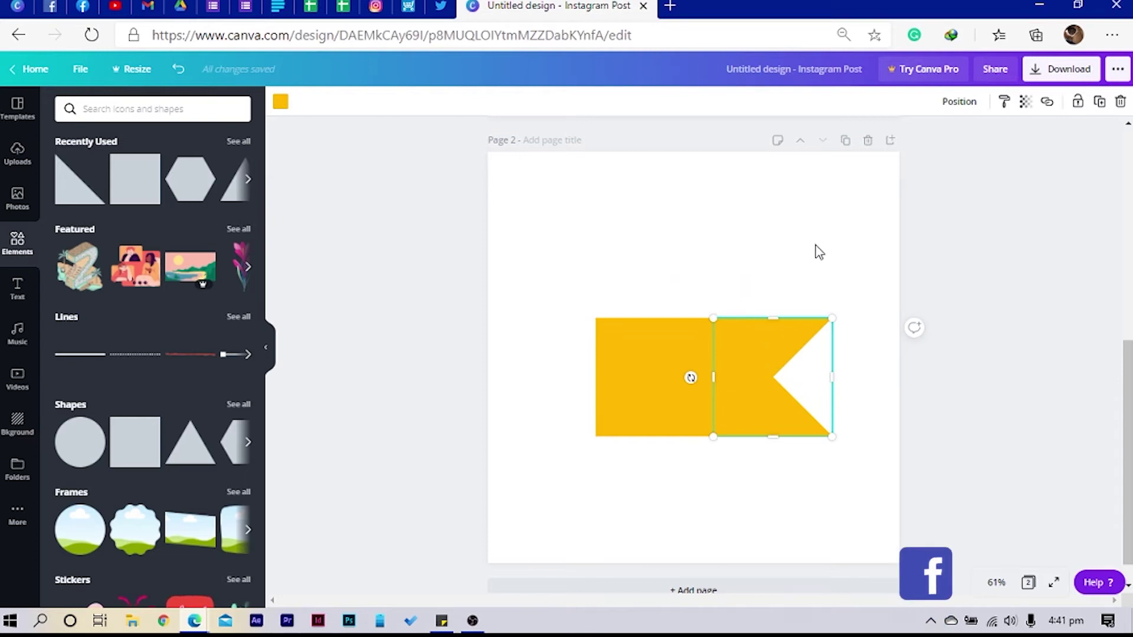
drag(819, 252, 842, 522)
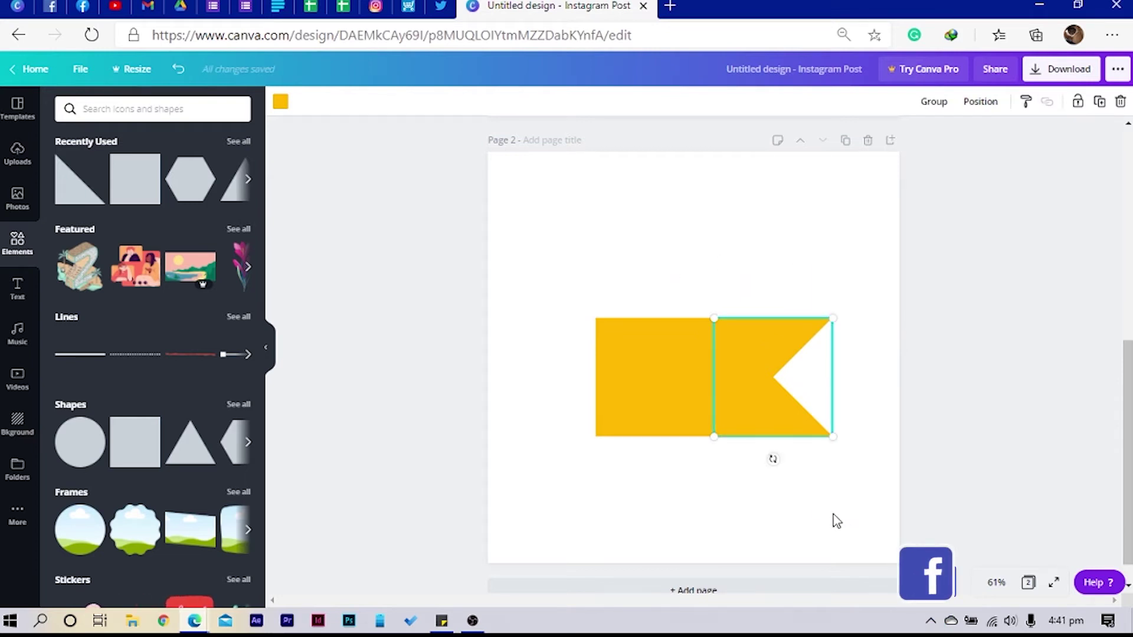
key(ctrl+d)
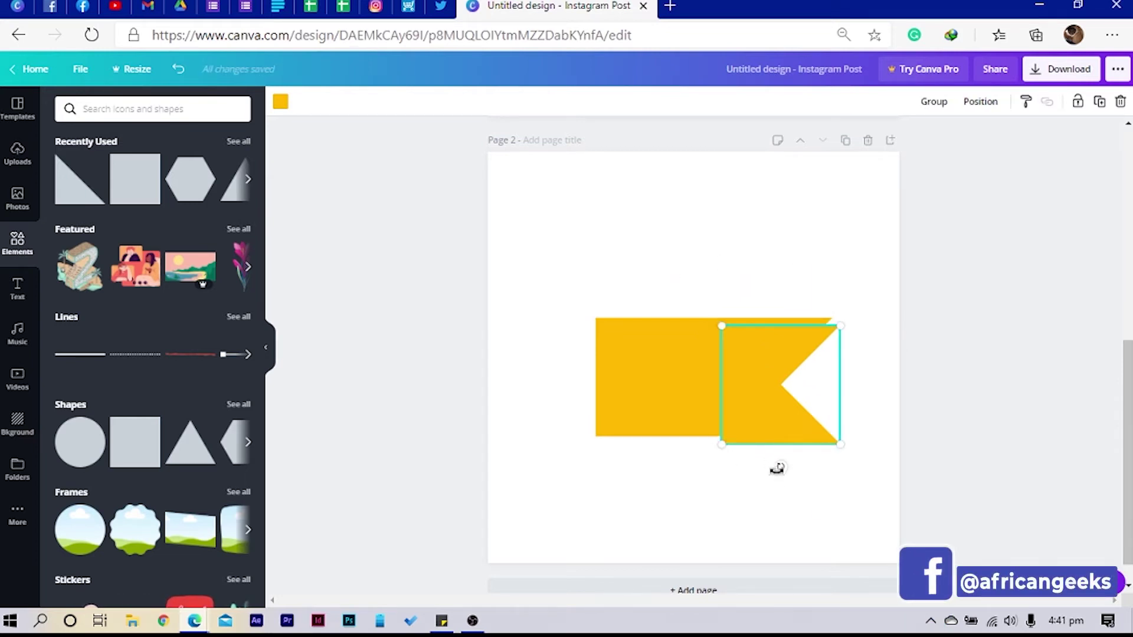
drag(777, 468, 786, 301)
drag(830, 407, 585, 407)
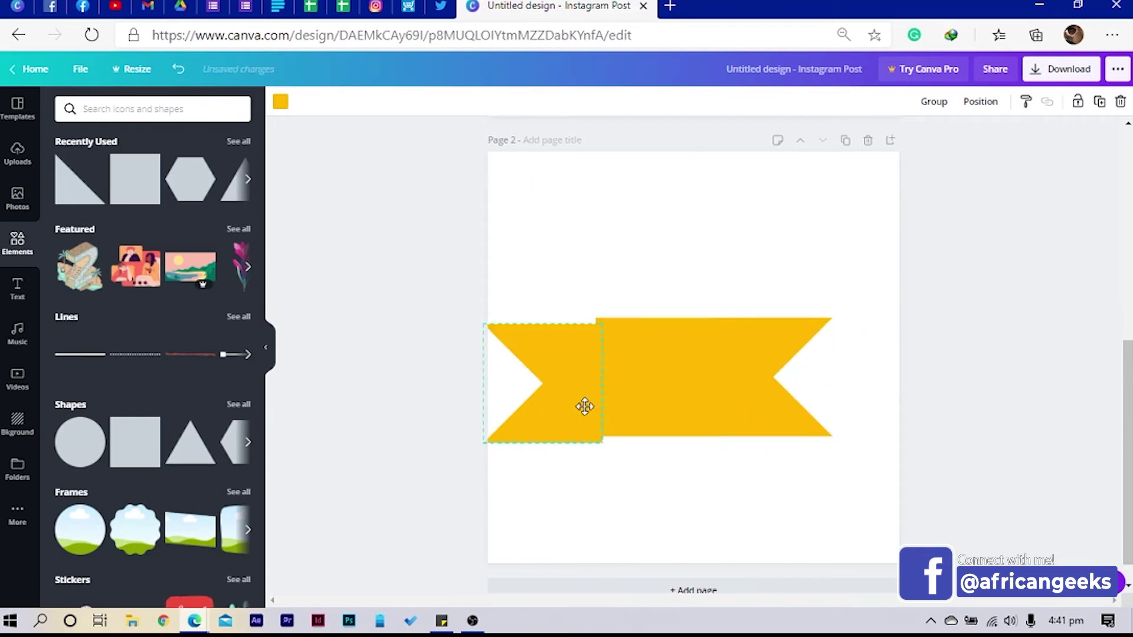
Select all three ribbon pieces and centre the banner on the page
click(579, 305)
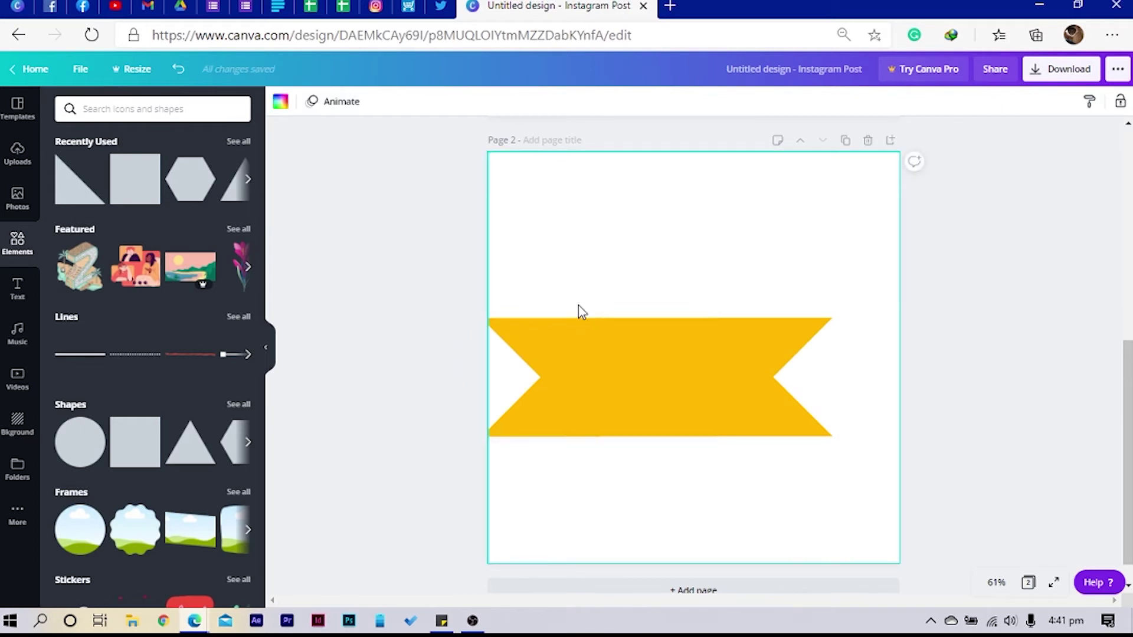
drag(579, 305, 698, 387)
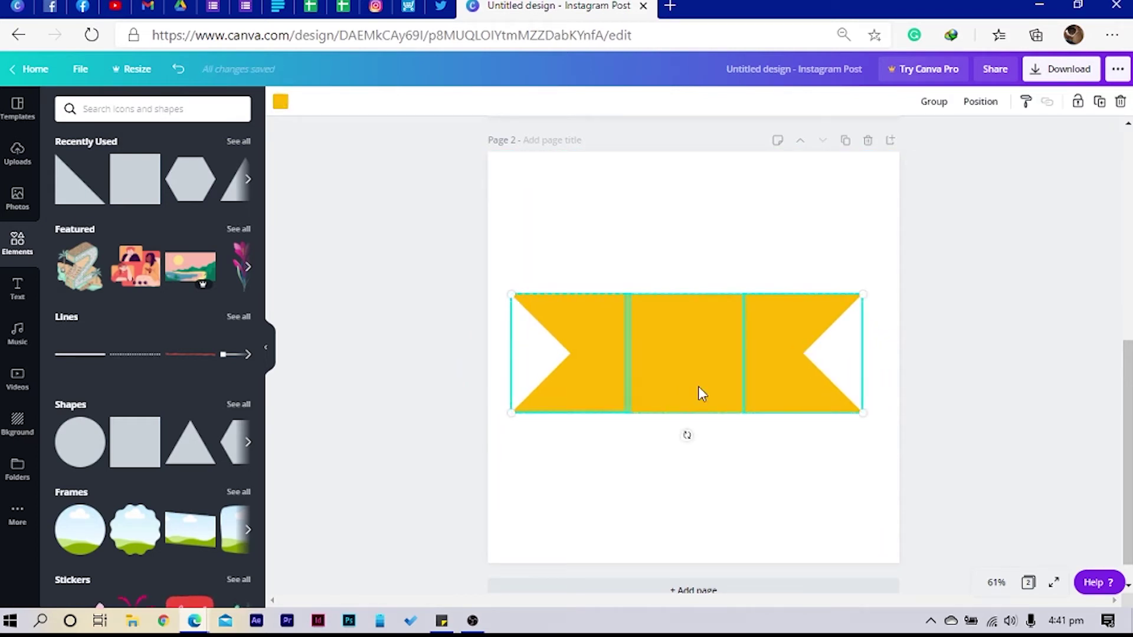
click(689, 466)
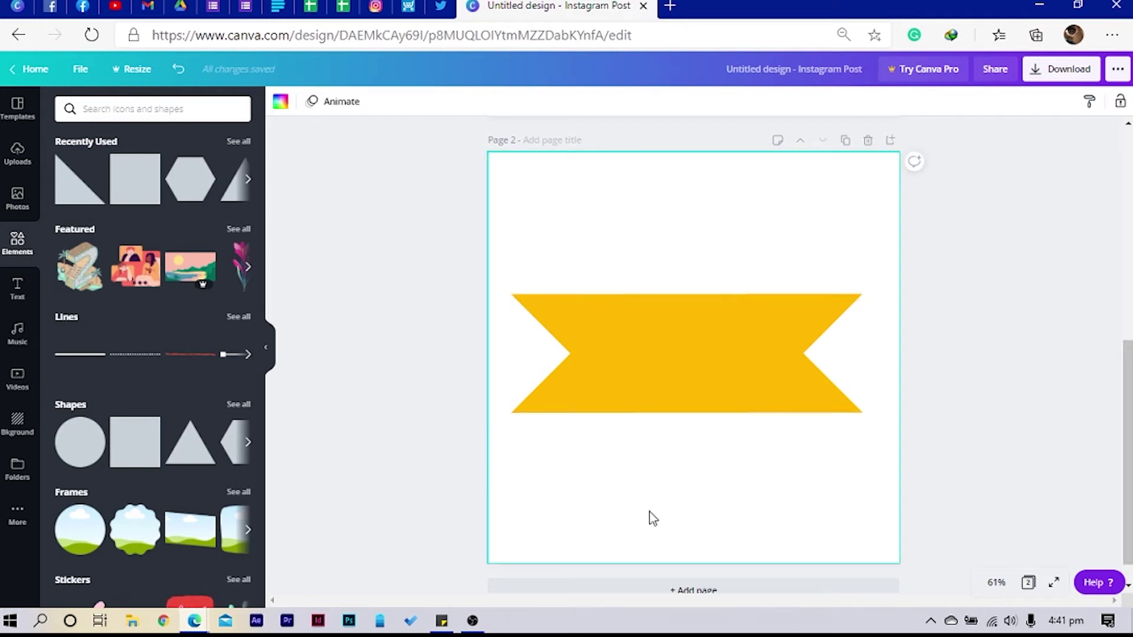
mouse_move(555, 476)
mouse_down()
mouse_move(746, 381)
mouse_move(734, 354)
mouse_move(744, 357)
mouse_move(733, 371)
mouse_up()
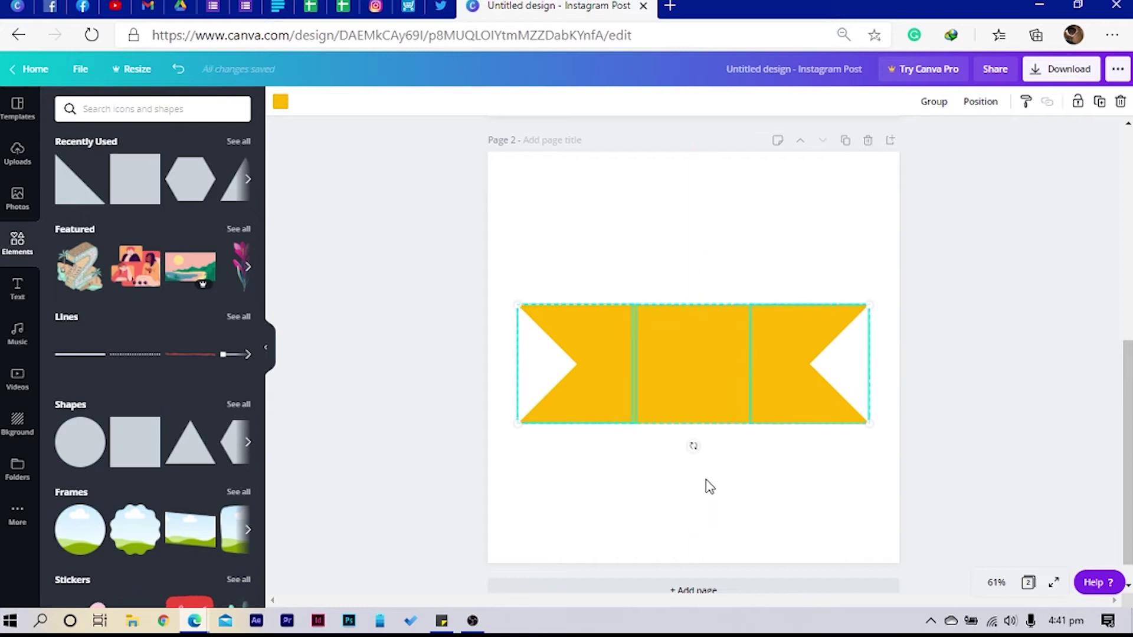
click(708, 485)
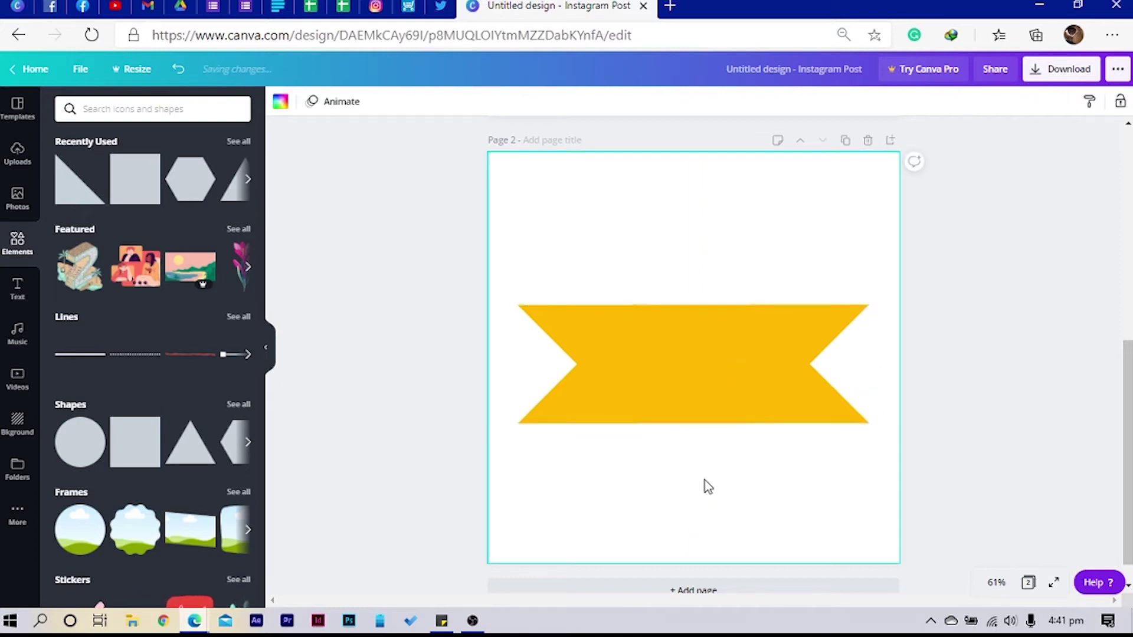
Duplicate Page 2 and move the left flag piece to the ribbon's right end
click(844, 141)
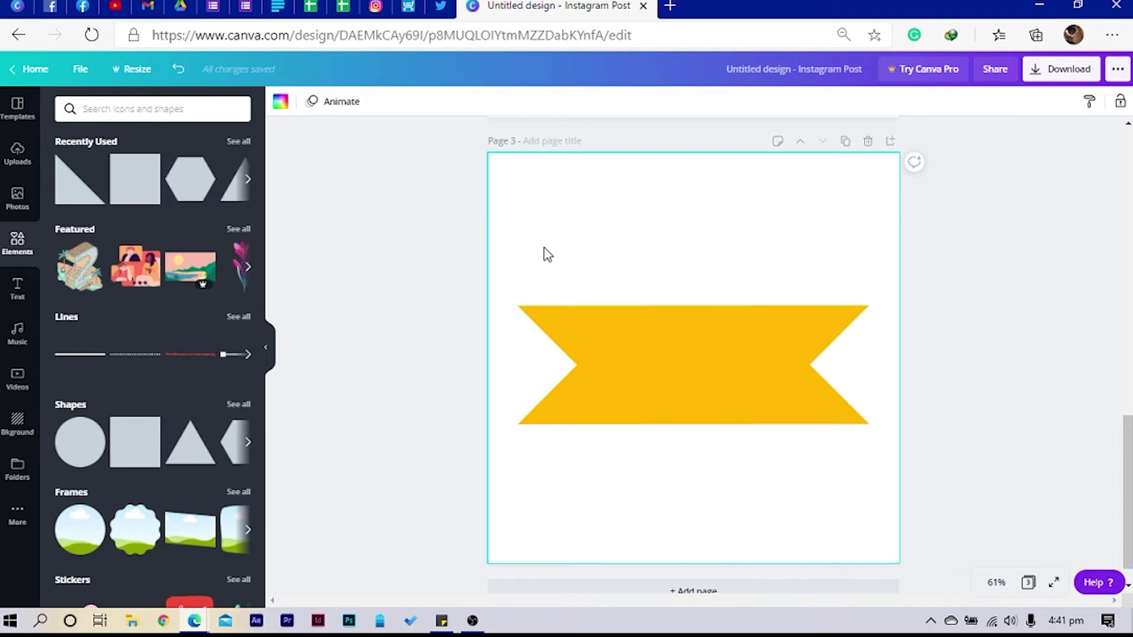
click(556, 328)
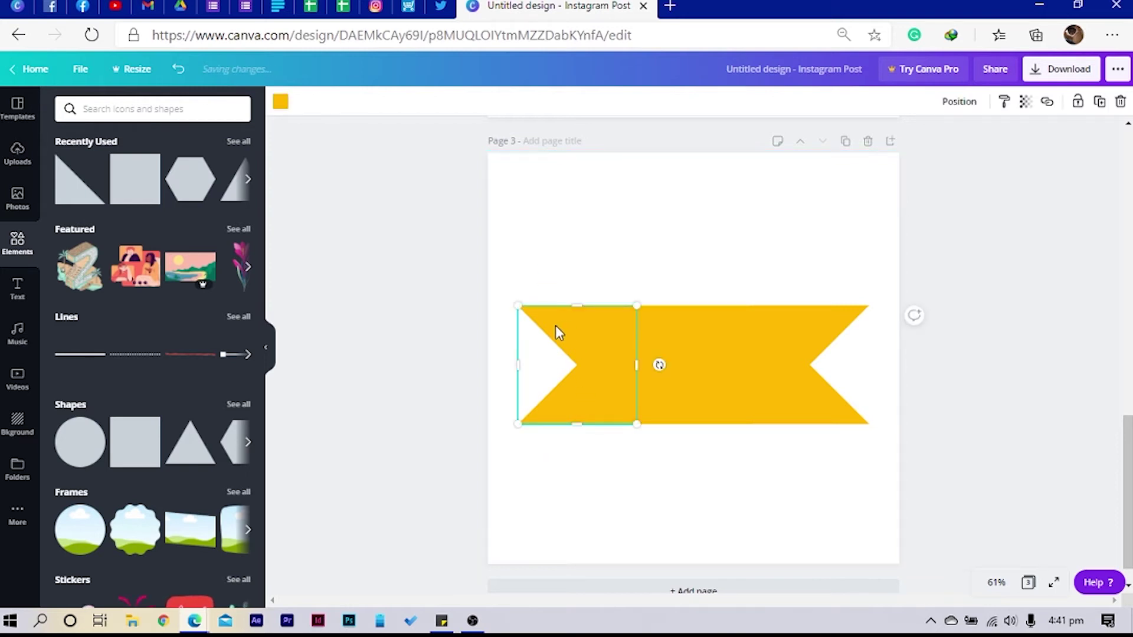
drag(556, 327, 828, 409)
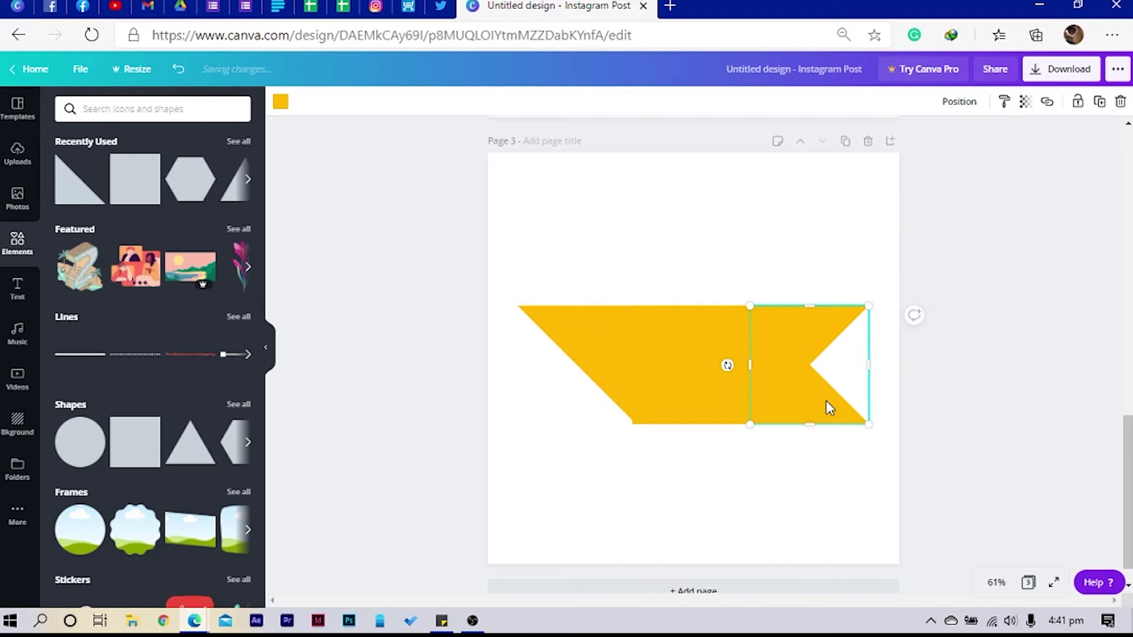
click(825, 426)
Resize the left triangle by its corner so both ends slant the same way
click(592, 380)
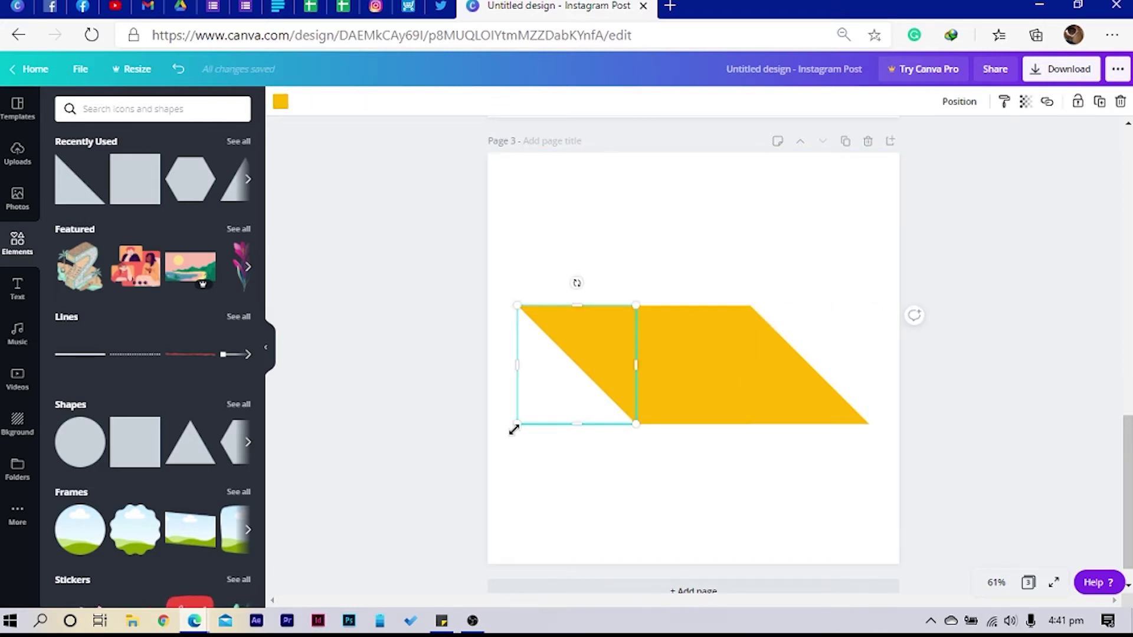
drag(513, 430, 524, 405)
click(531, 452)
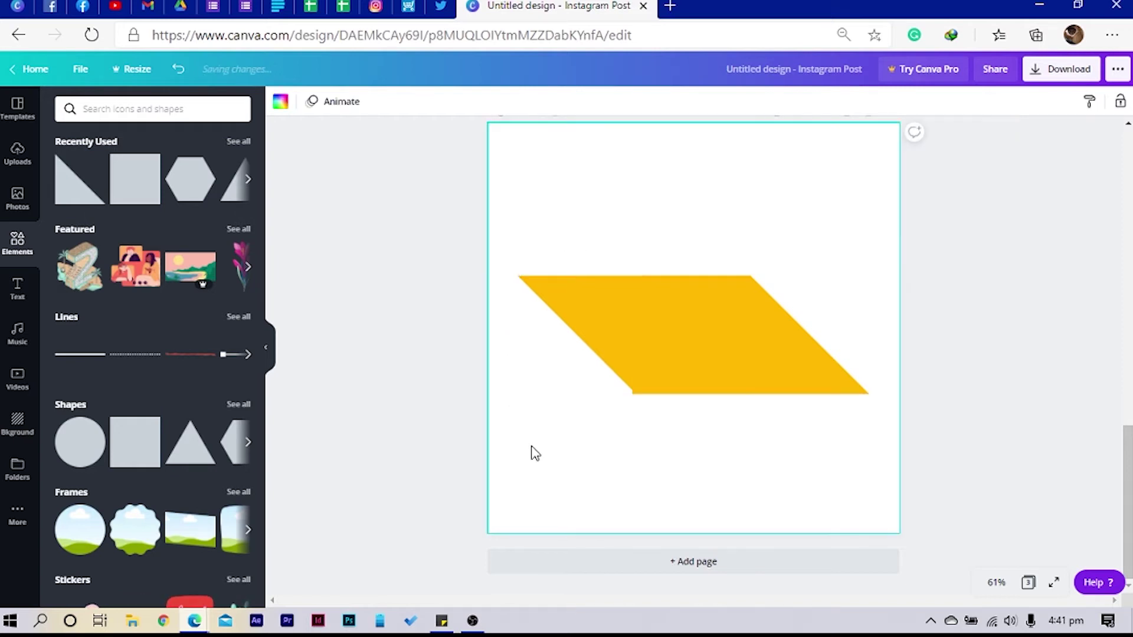
click(595, 371)
click(572, 469)
click(602, 371)
click(621, 471)
click(605, 354)
click(627, 472)
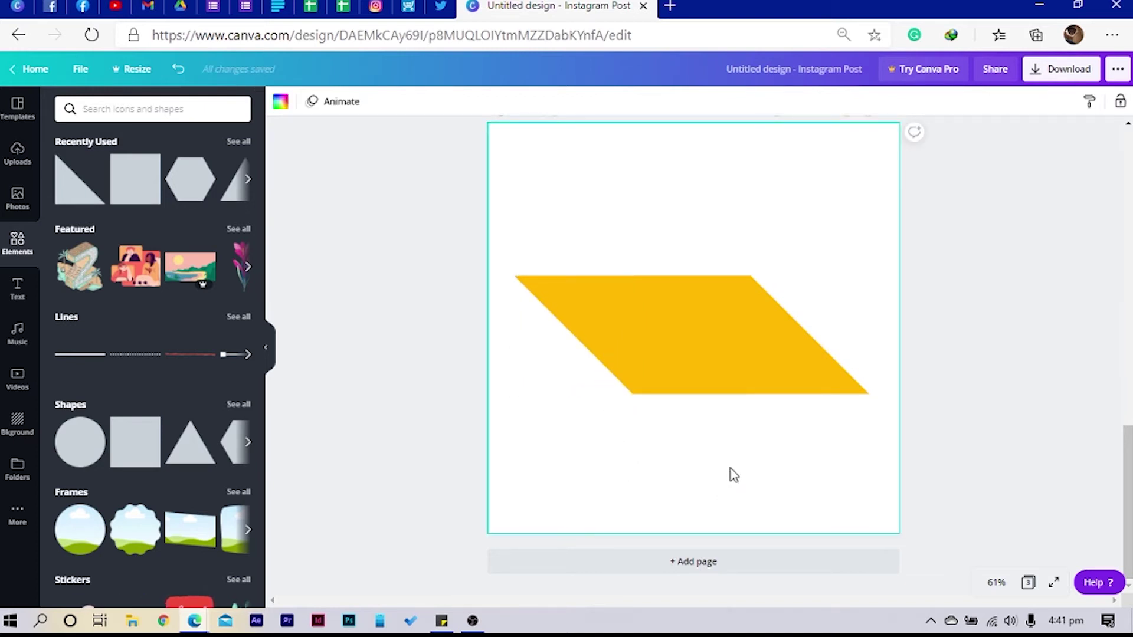
Move the three yellow shapes to the page's left edge and shrink them as a group
drag(535, 451, 824, 204)
drag(732, 361, 973, 353)
drag(605, 210, 907, 451)
drag(824, 372, 791, 374)
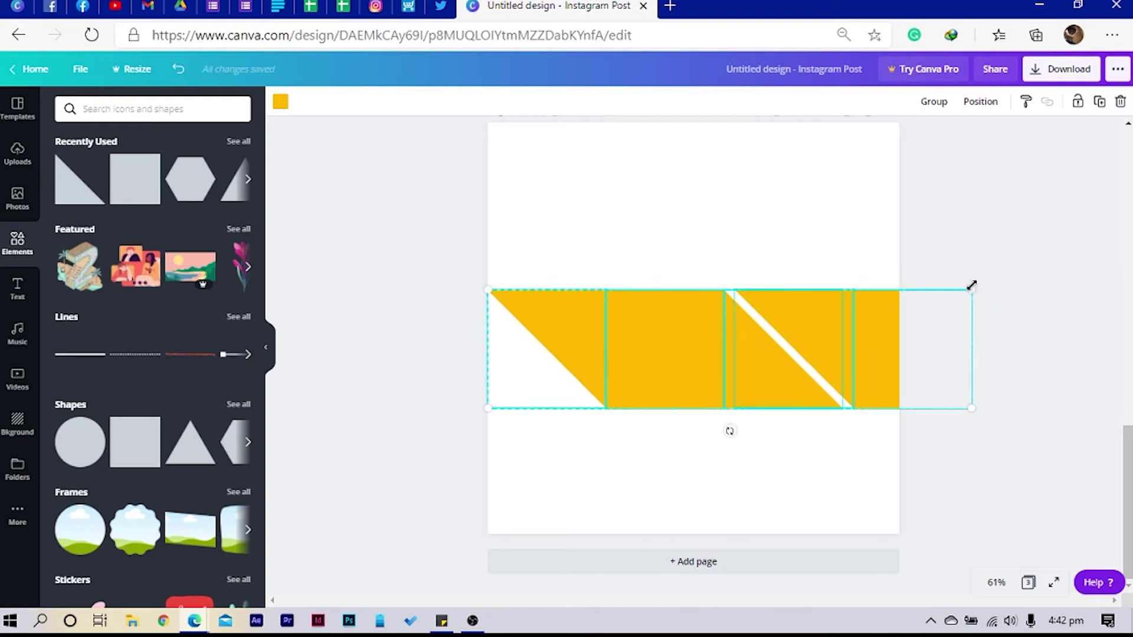
drag(972, 286, 771, 471)
Delete a stray yellow triangle and a diagonal square piece from the band
click(677, 437)
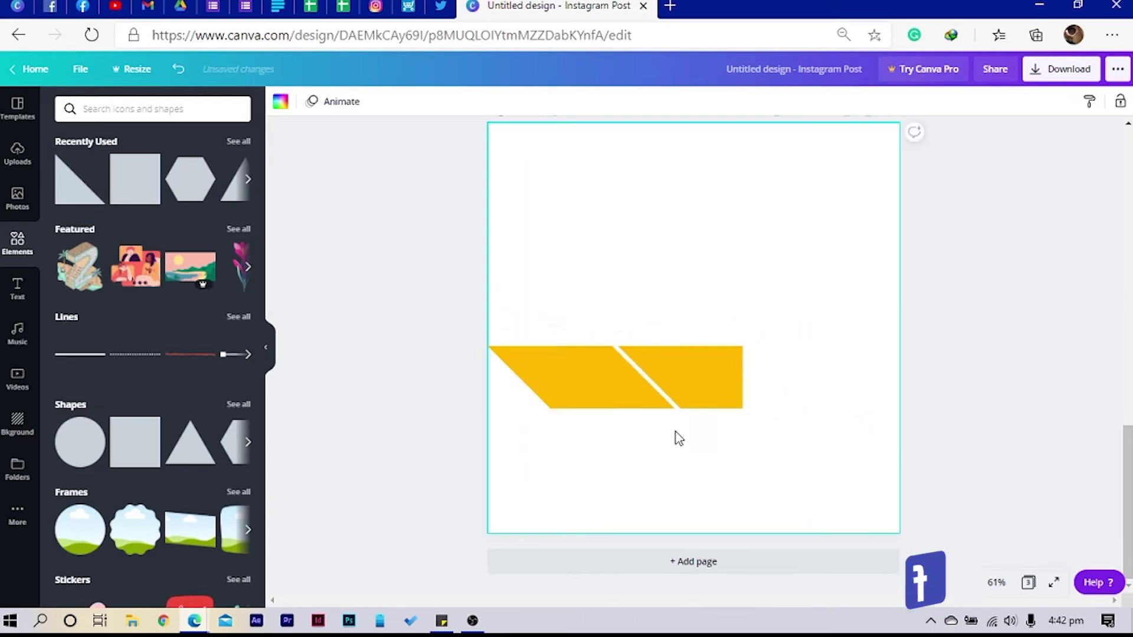
click(976, 346)
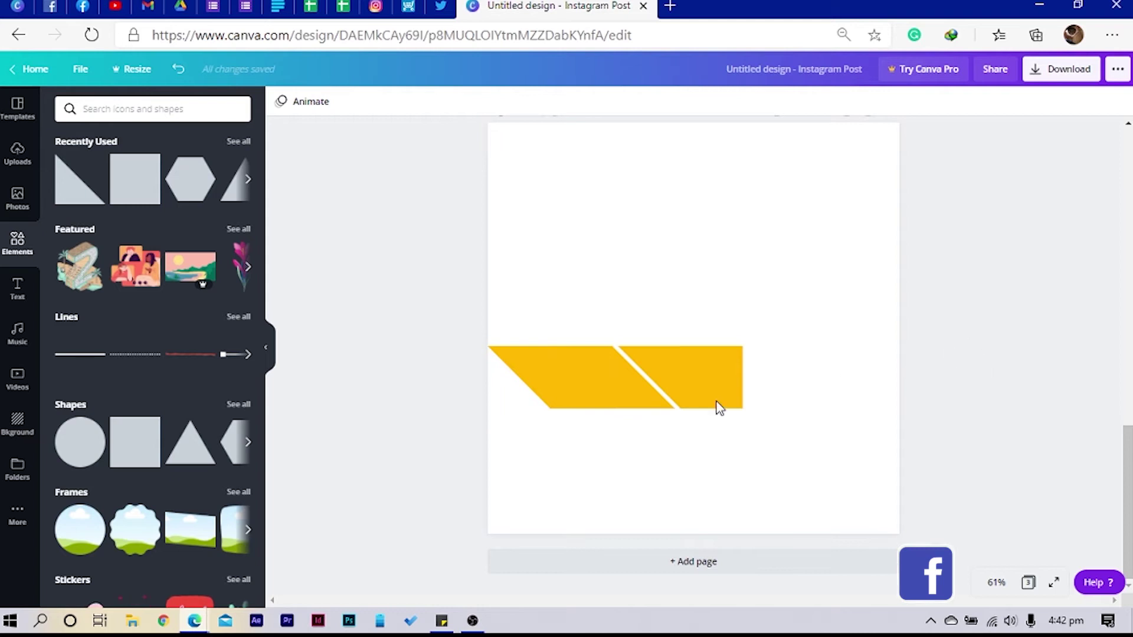
click(671, 356)
drag(671, 357, 781, 383)
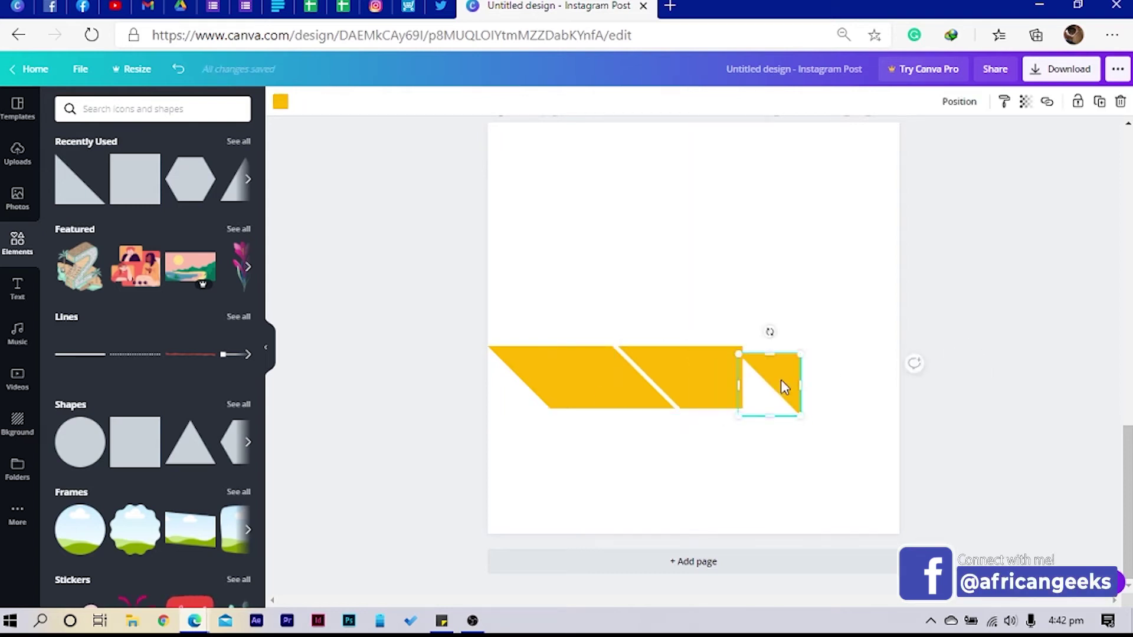
key(Delete)
click(659, 404)
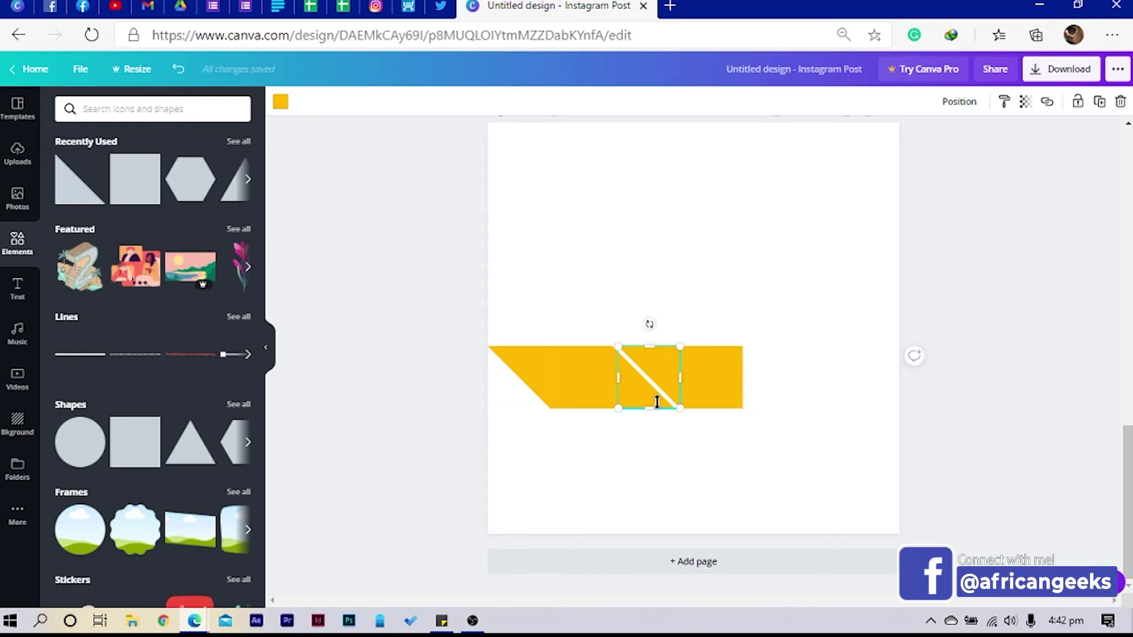
drag(657, 401, 787, 447)
key(Delete)
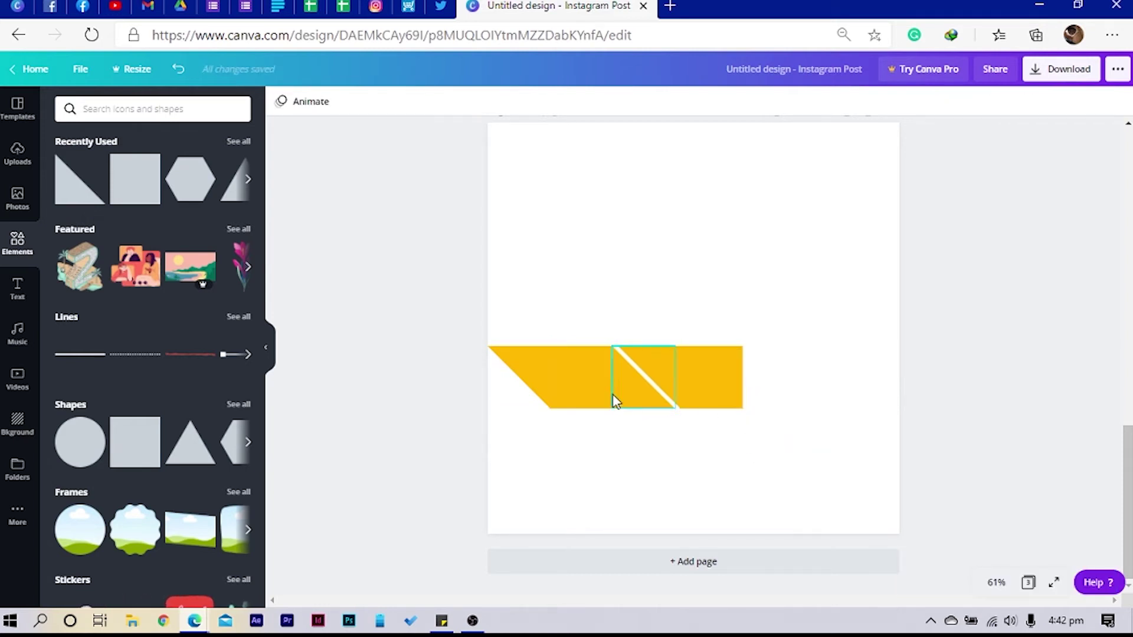
Shift a diagonal square piece right so it butts against the band
click(615, 390)
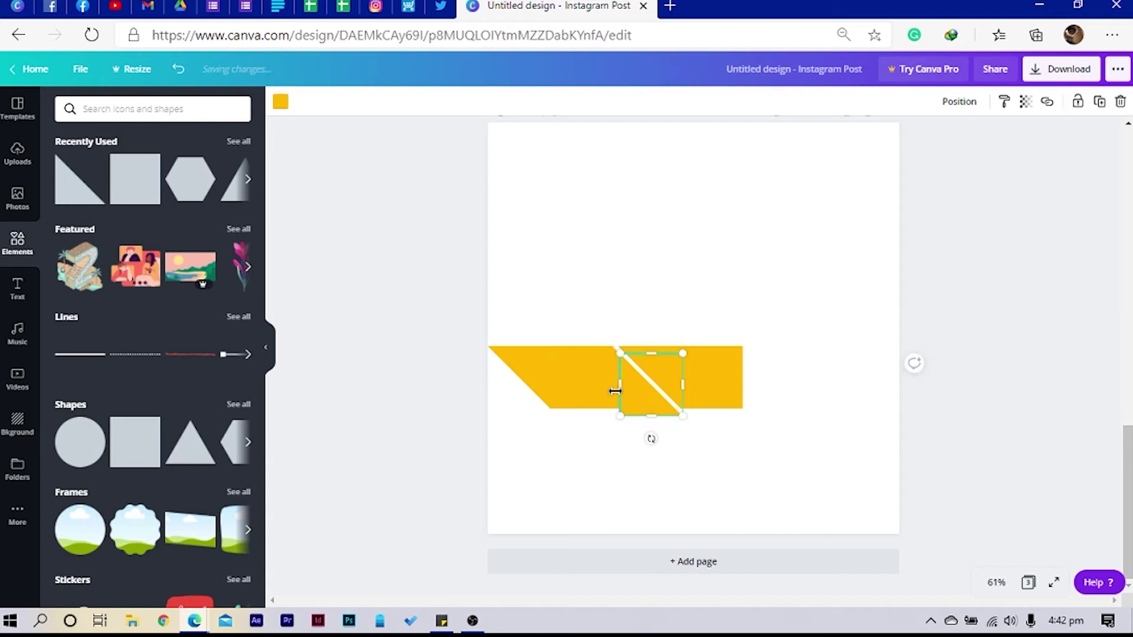
drag(649, 440, 657, 435)
drag(649, 380, 762, 385)
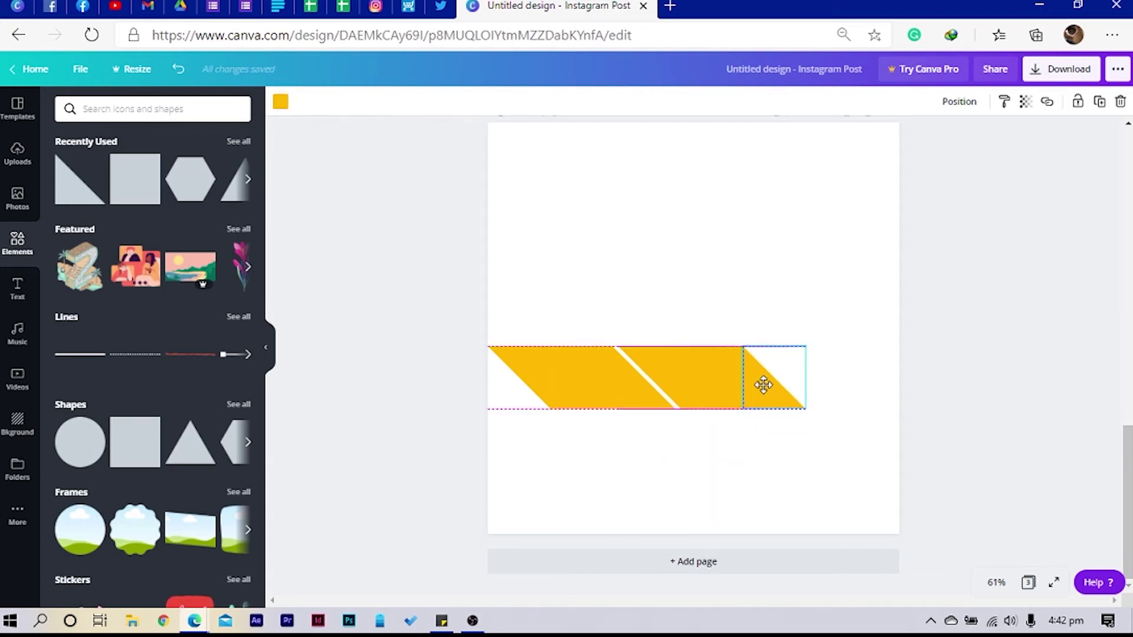
click(737, 465)
click(767, 402)
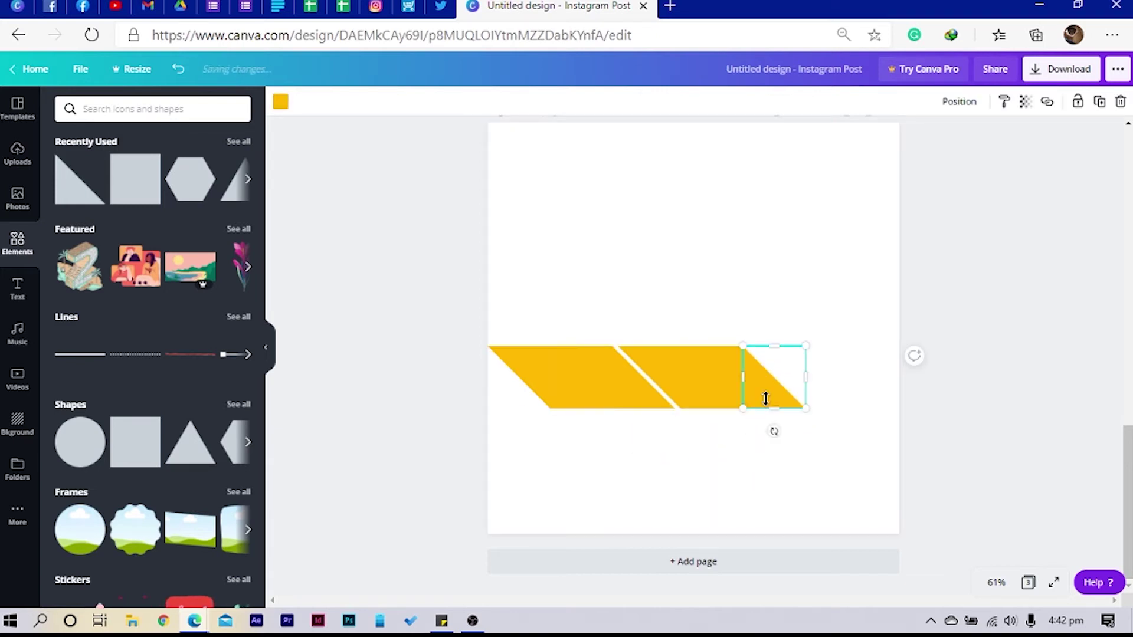
click(739, 538)
Regroup all the yellow shapes and move them right, undoing a misplaced move
drag(767, 486, 604, 355)
drag(594, 402, 664, 466)
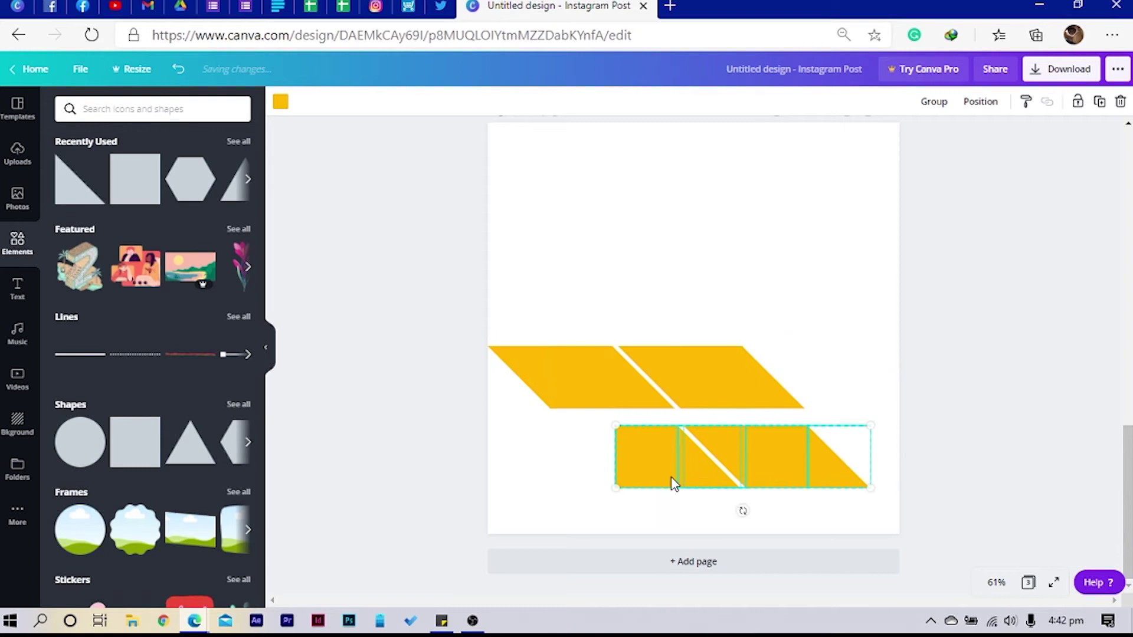
key(ctrl+z)
click(543, 292)
drag(496, 306, 814, 446)
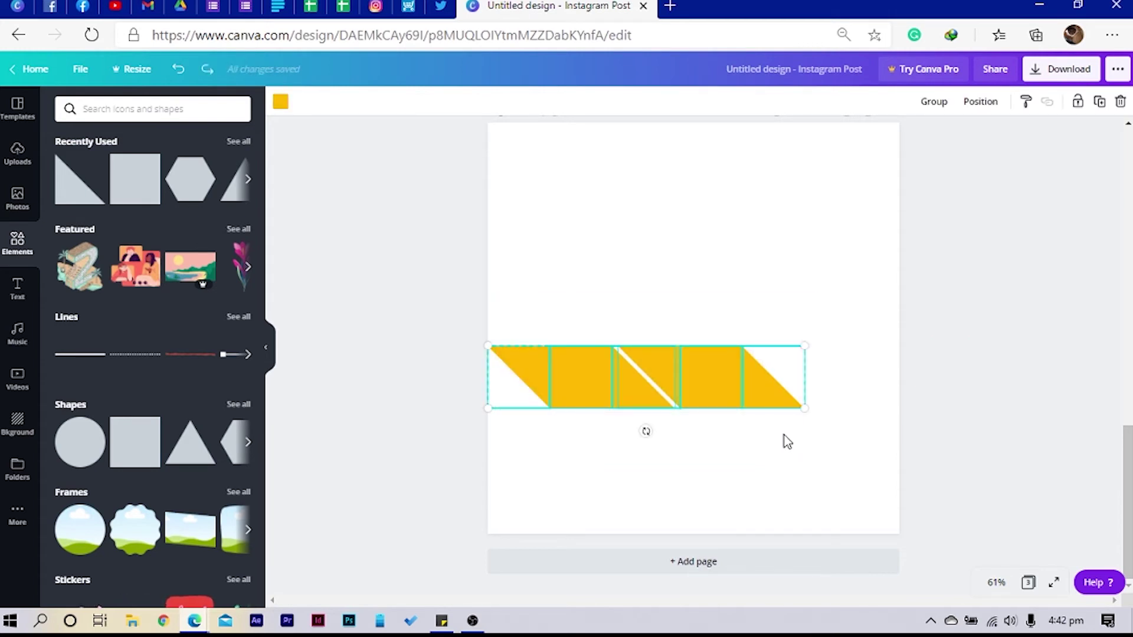
drag(652, 389, 871, 360)
Drag the yellow pieces down onto the bottom edge and align them into a full-width band
drag(507, 313, 1045, 452)
drag(851, 380, 867, 526)
click(710, 430)
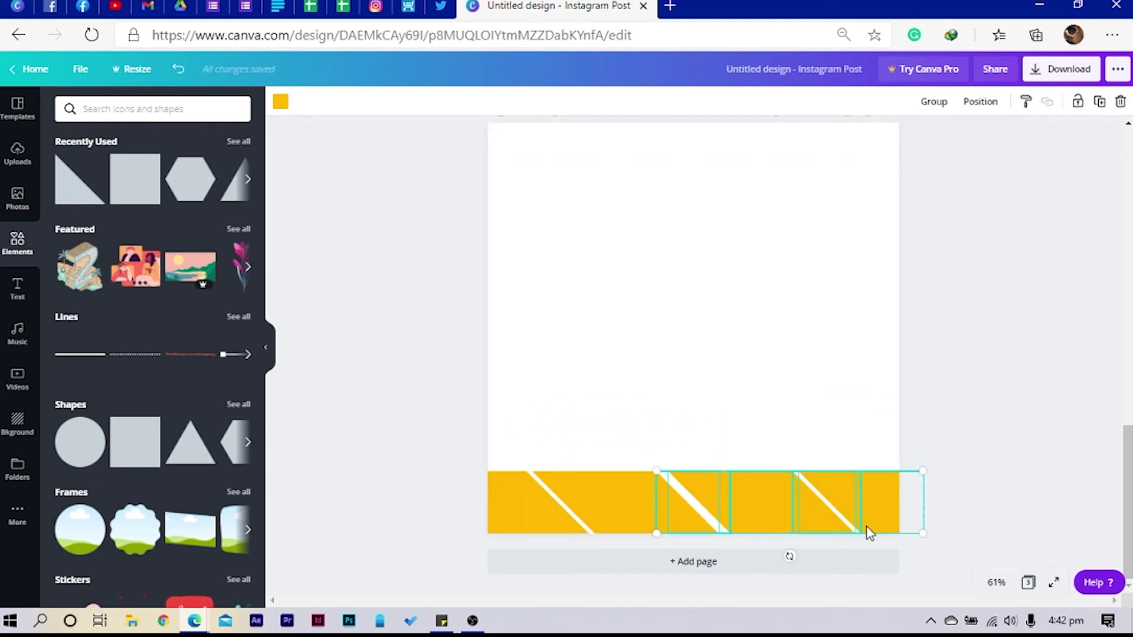
drag(870, 531, 868, 531)
click(799, 419)
drag(714, 481, 867, 479)
click(805, 419)
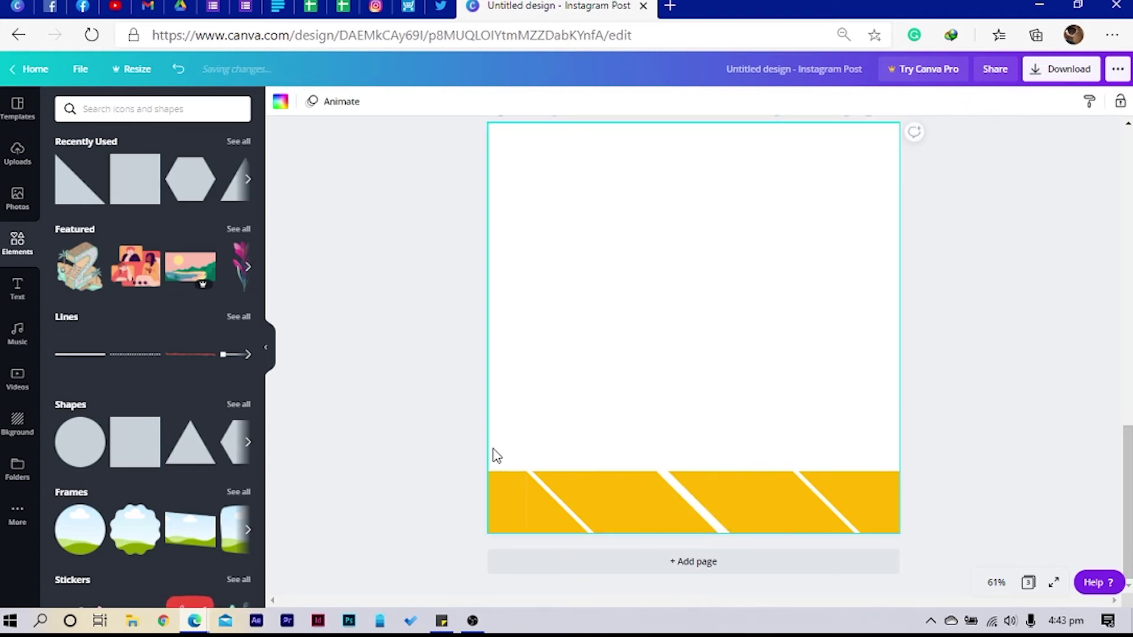
Close the gap between band segments and move the strip to the page's vertical centre
click(711, 505)
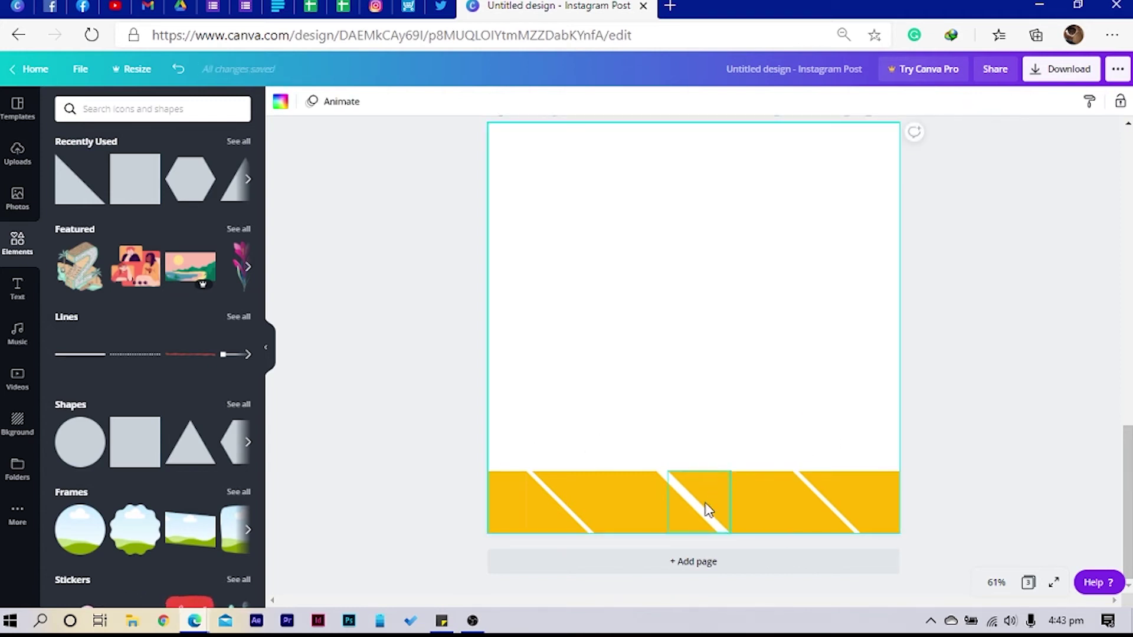
shift+click(760, 504)
shift+click(817, 503)
shift+click(885, 500)
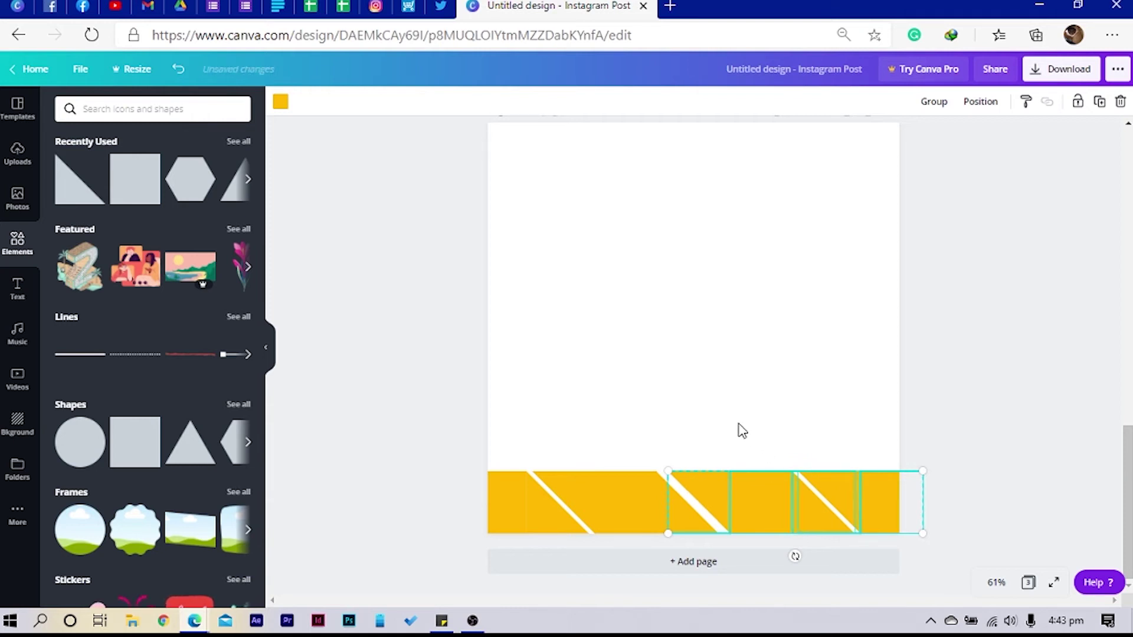
key(Left)
key(Left)
key(Left)
key(Left)
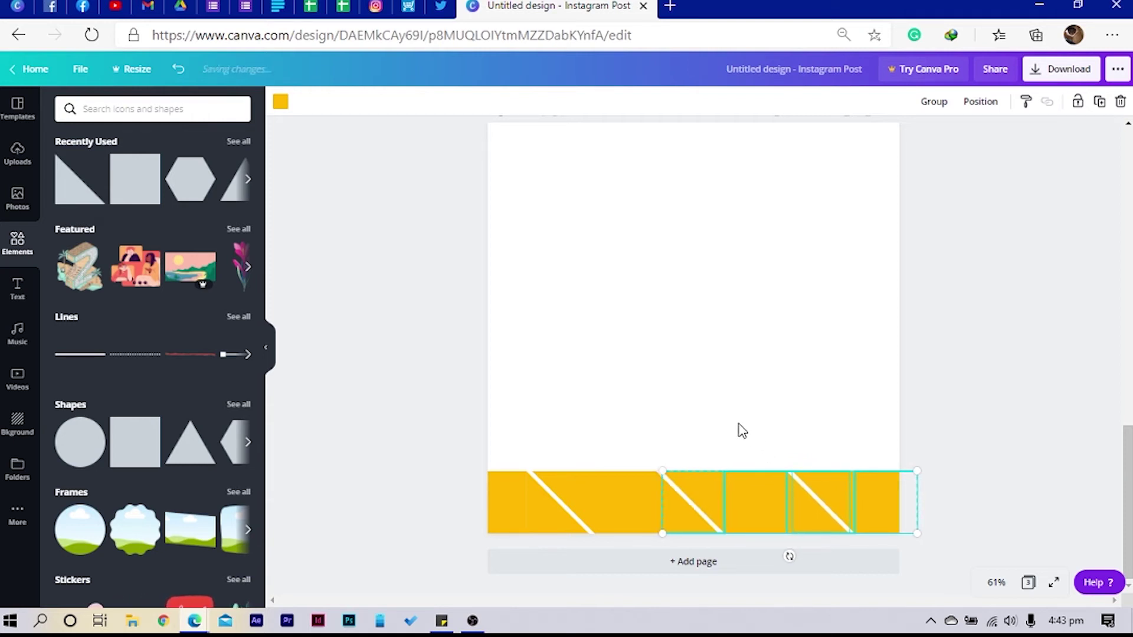
click(742, 431)
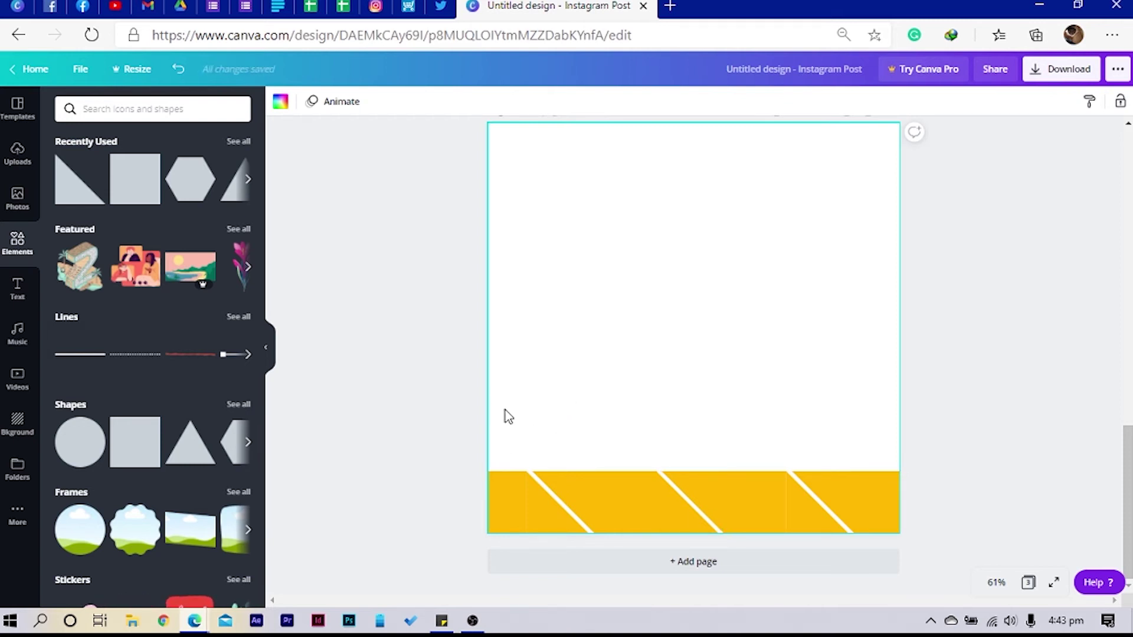
drag(498, 398, 919, 536)
click(761, 366)
drag(396, 420, 1015, 558)
drag(877, 503, 881, 325)
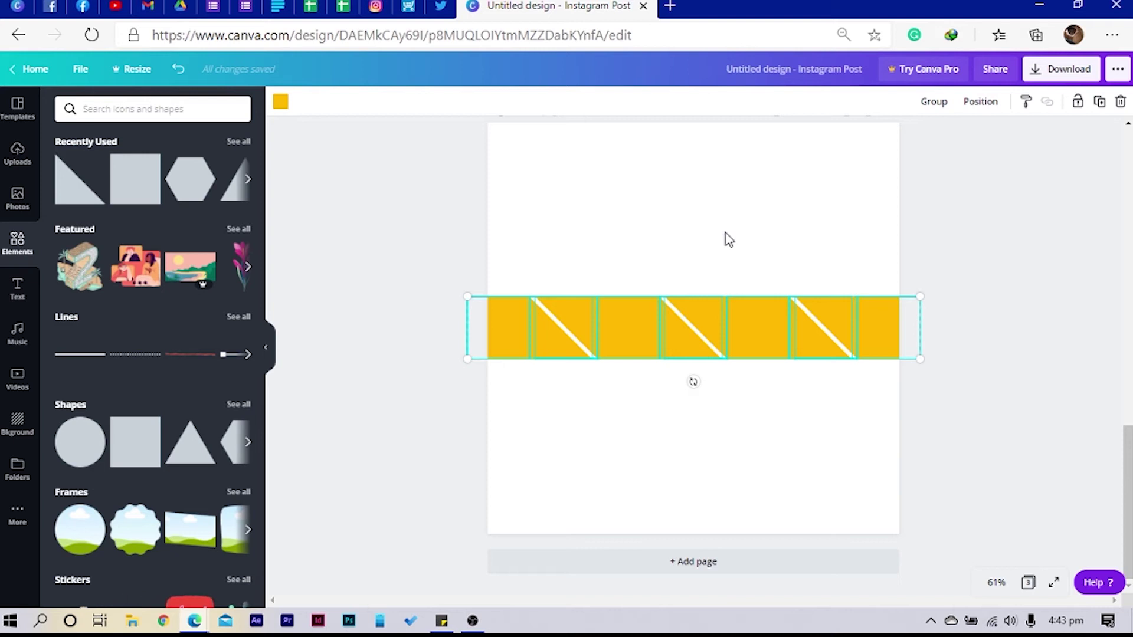
Duplicate Page 3 and pull the leftmost square away from the strip's end
scroll(826, 258, up, 2)
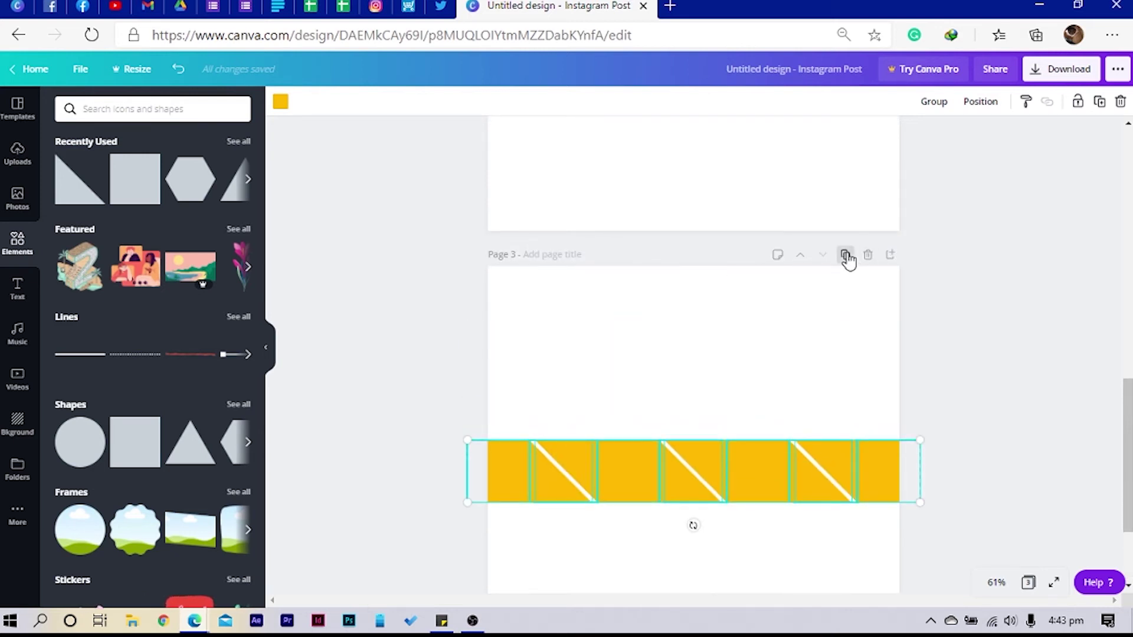
click(846, 255)
click(522, 343)
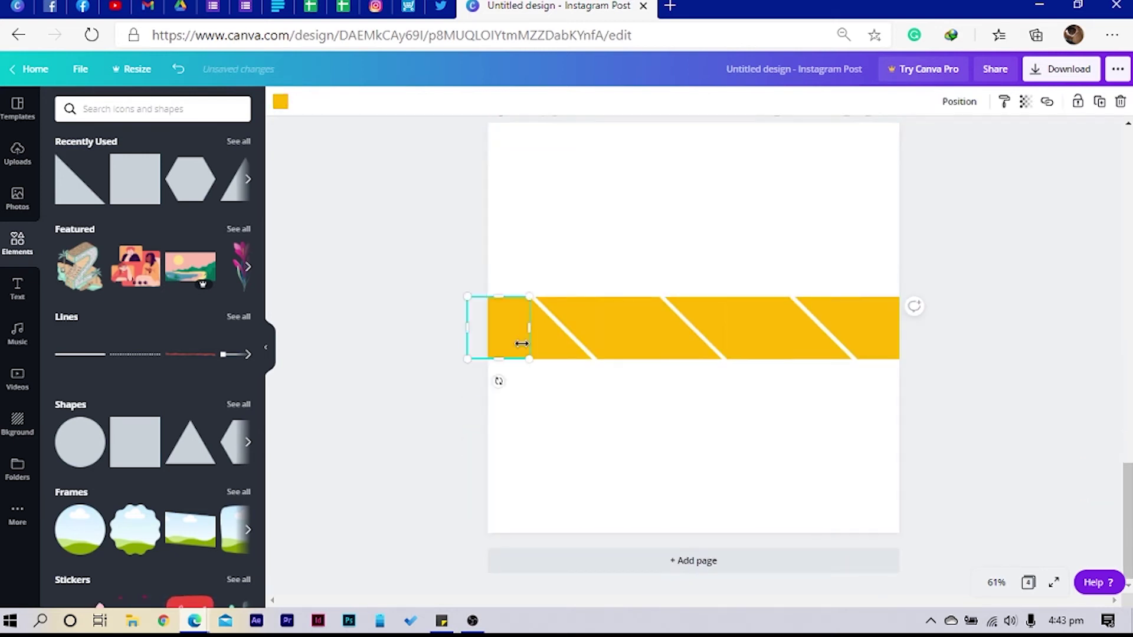
drag(513, 336, 568, 318)
Stack two split squares at the left end and delete the leftover strip pieces
click(627, 399)
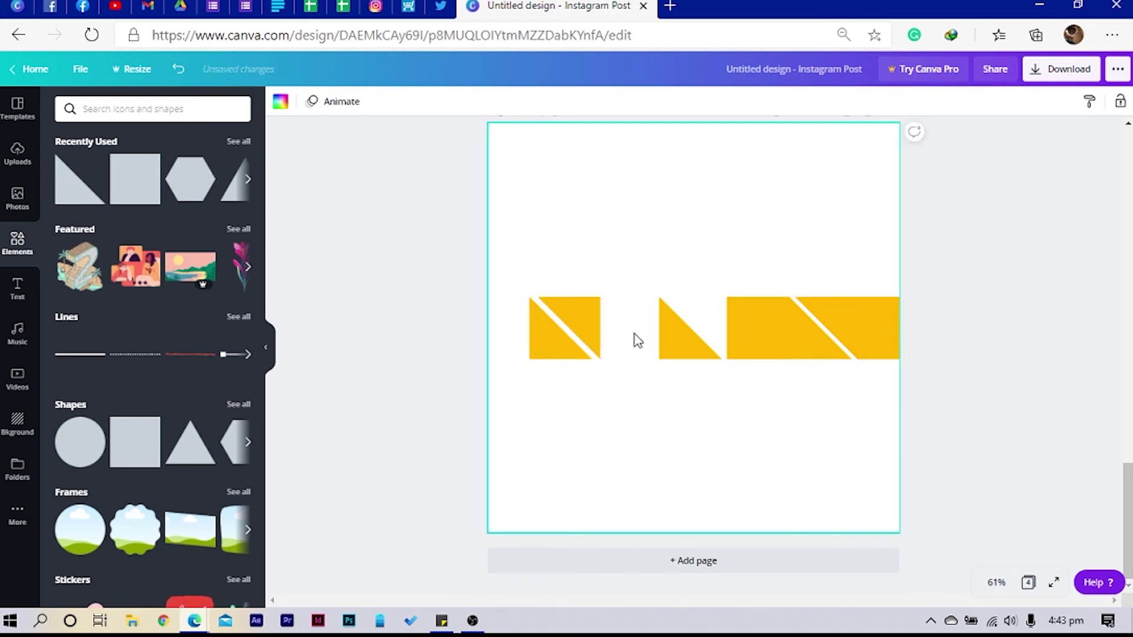
drag(693, 350, 561, 414)
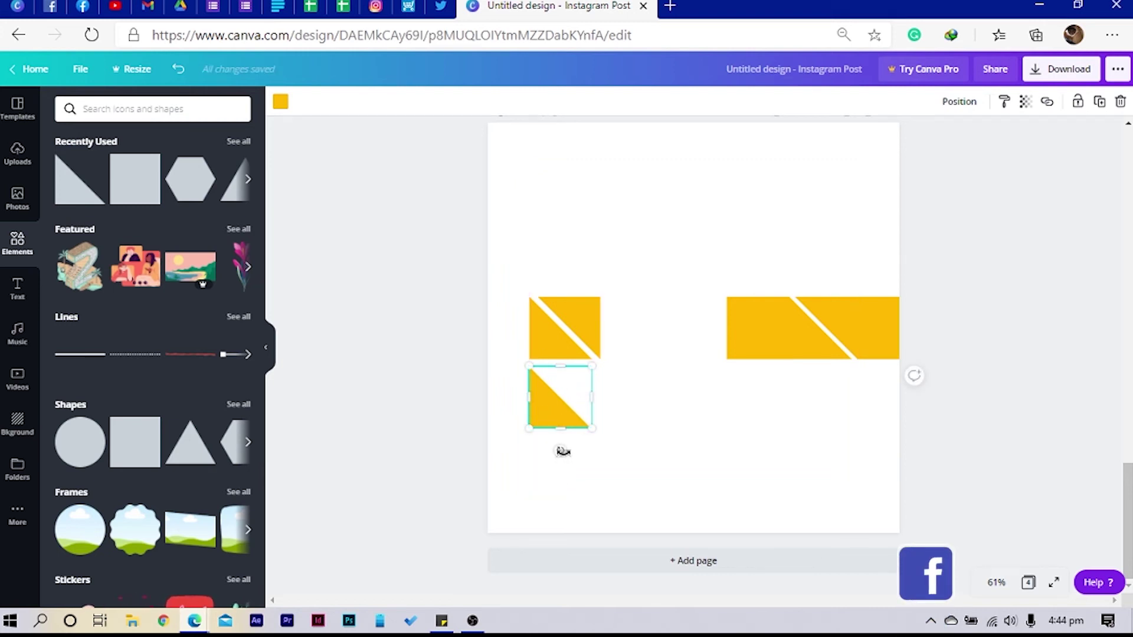
click(597, 316)
drag(597, 313, 580, 405)
key(ctrl+z)
key(Escape)
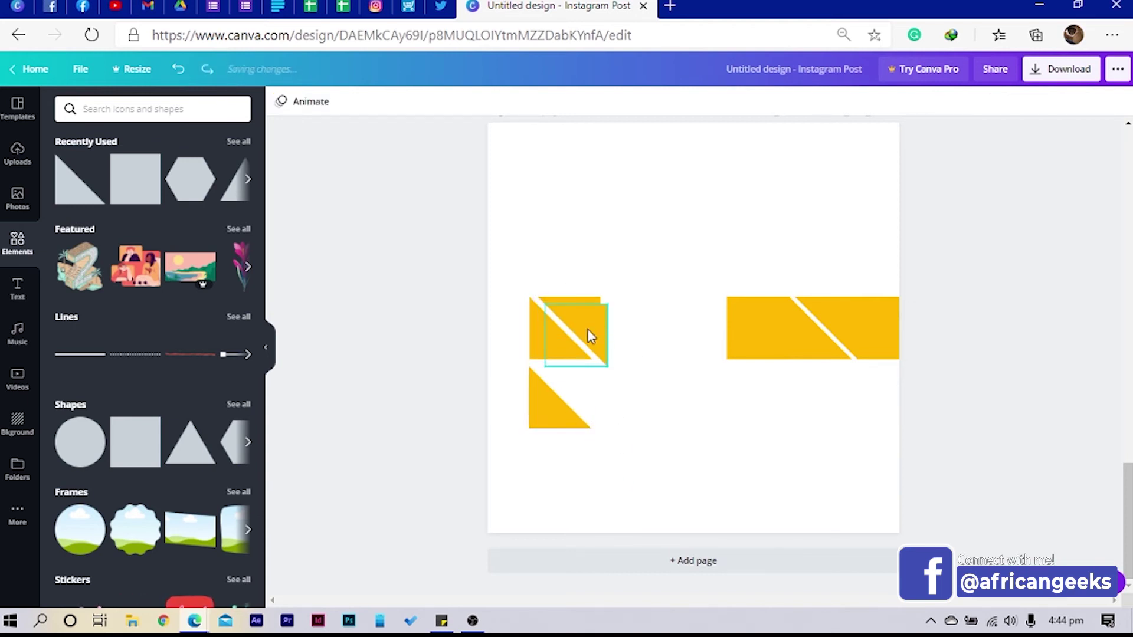
drag(590, 336, 583, 396)
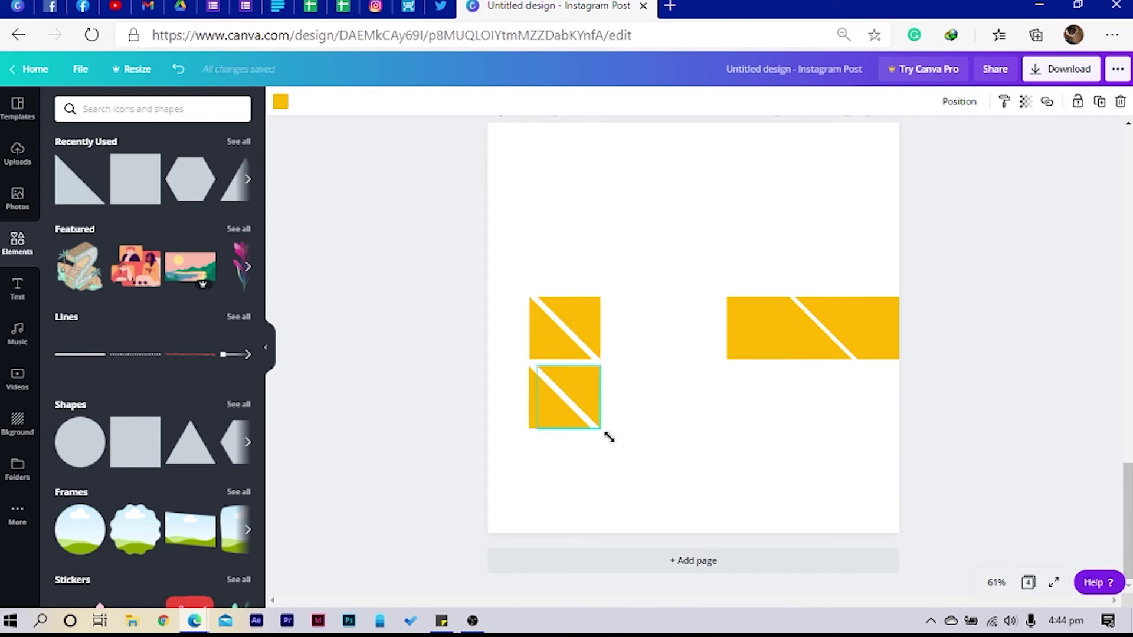
click(651, 491)
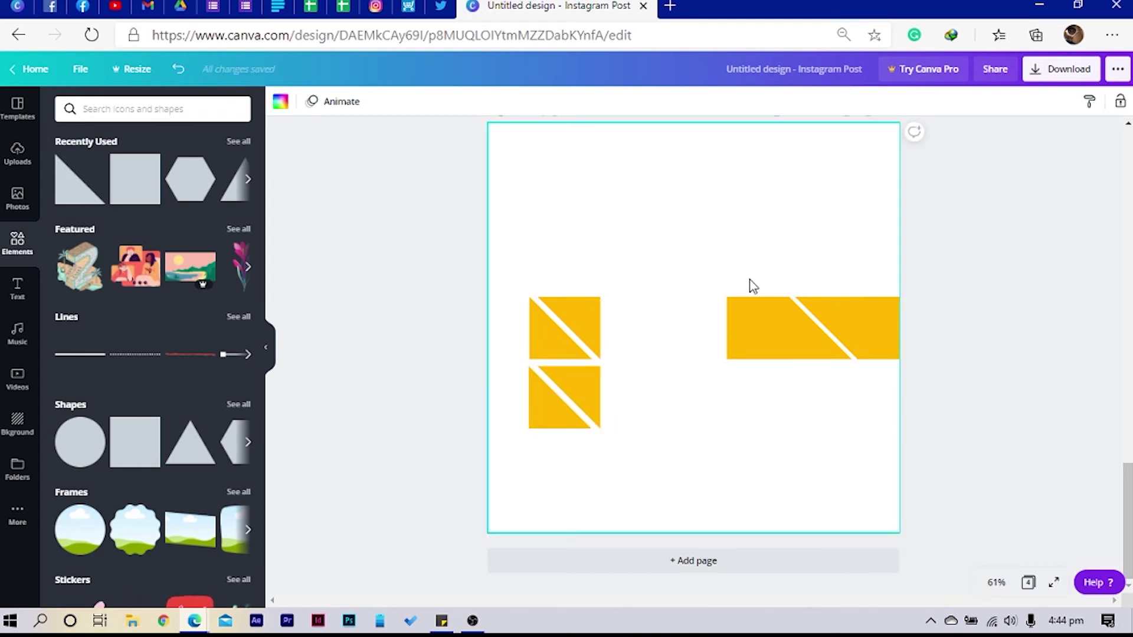
drag(730, 247, 877, 408)
key(Delete)
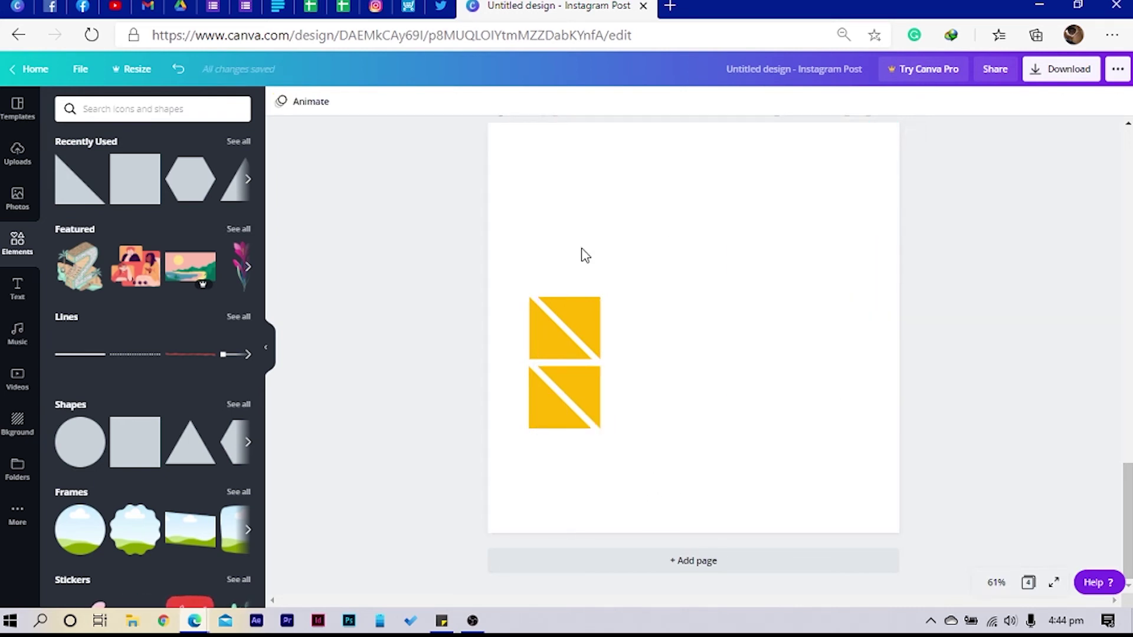
Copy the stacked pair beside itself into a 2×2 grid and even the gap
drag(532, 246, 646, 470)
key(shift+Right)
key(shift+Down)
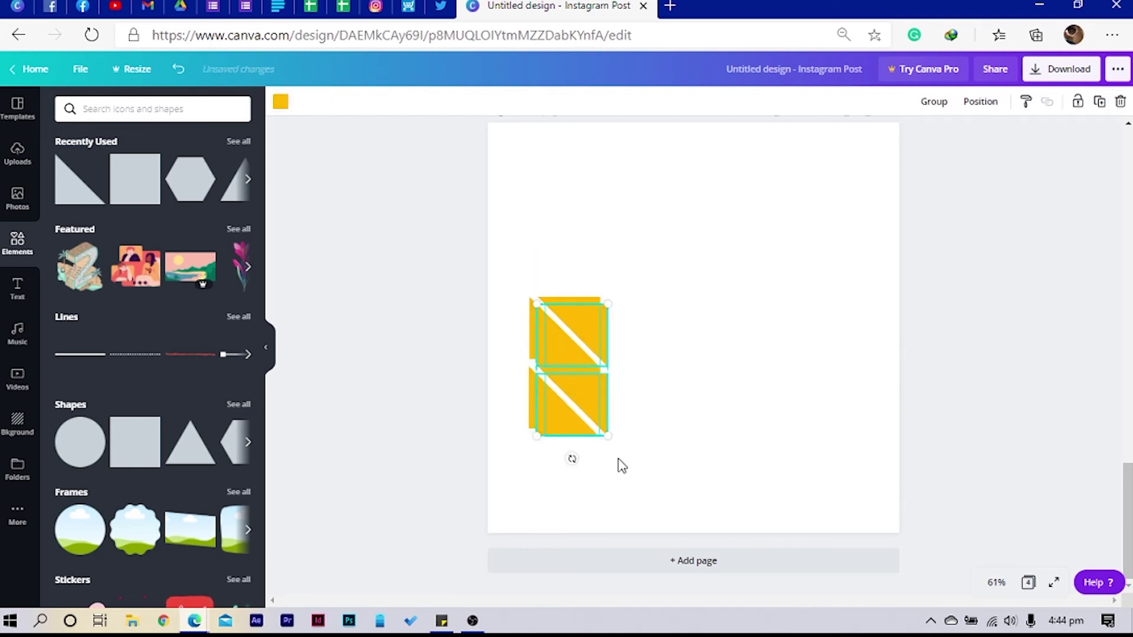
drag(586, 394, 664, 400)
click(741, 435)
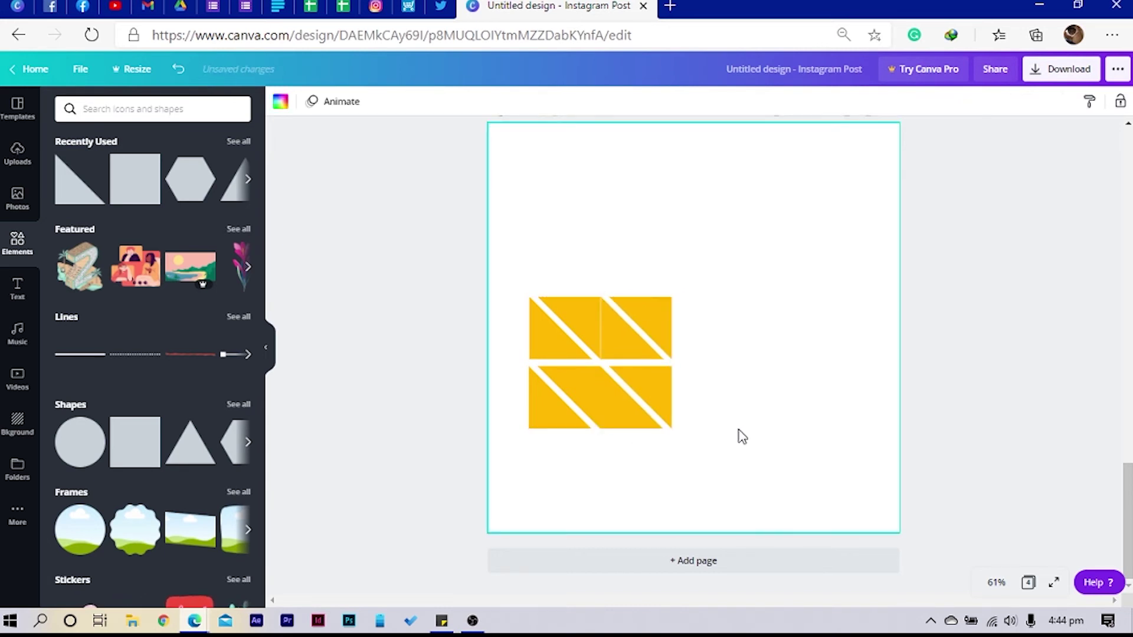
drag(612, 245, 684, 465)
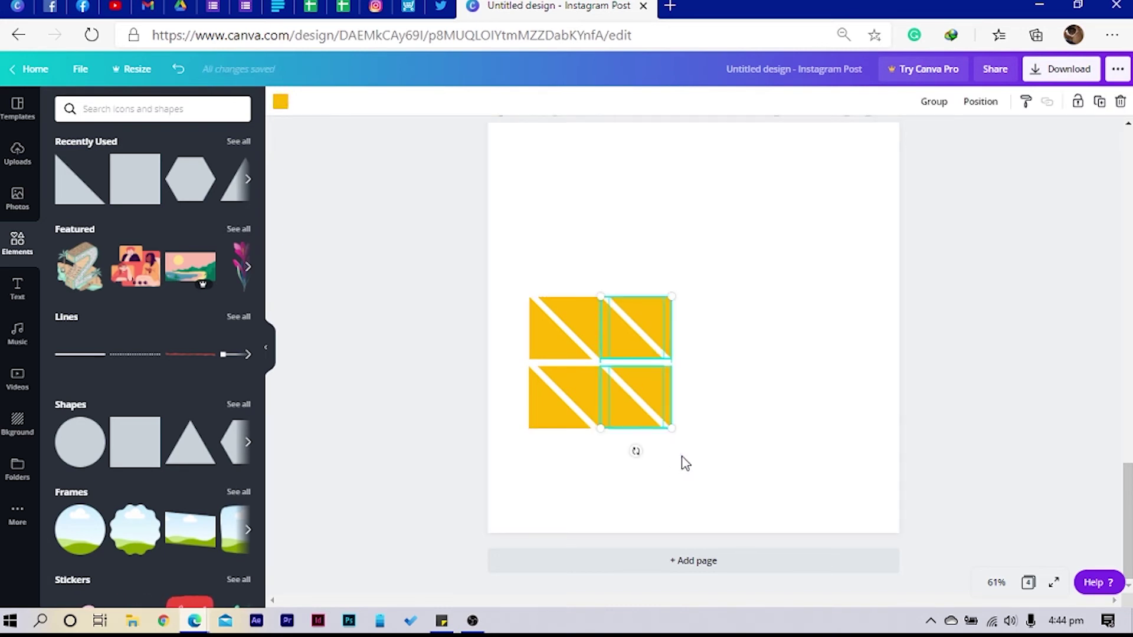
key(Right)
key(Right)
key(Right)
key(Right)
key(Right)
key(Right)
key(Right)
key(Right)
key(Right)
key(Right)
key(Right)
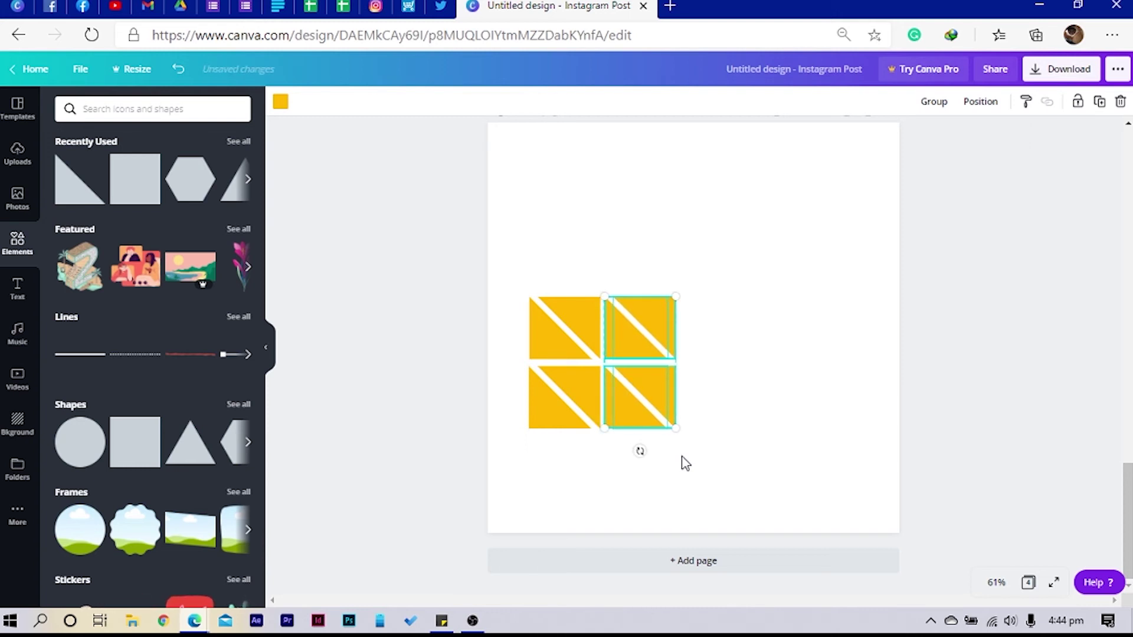
click(684, 464)
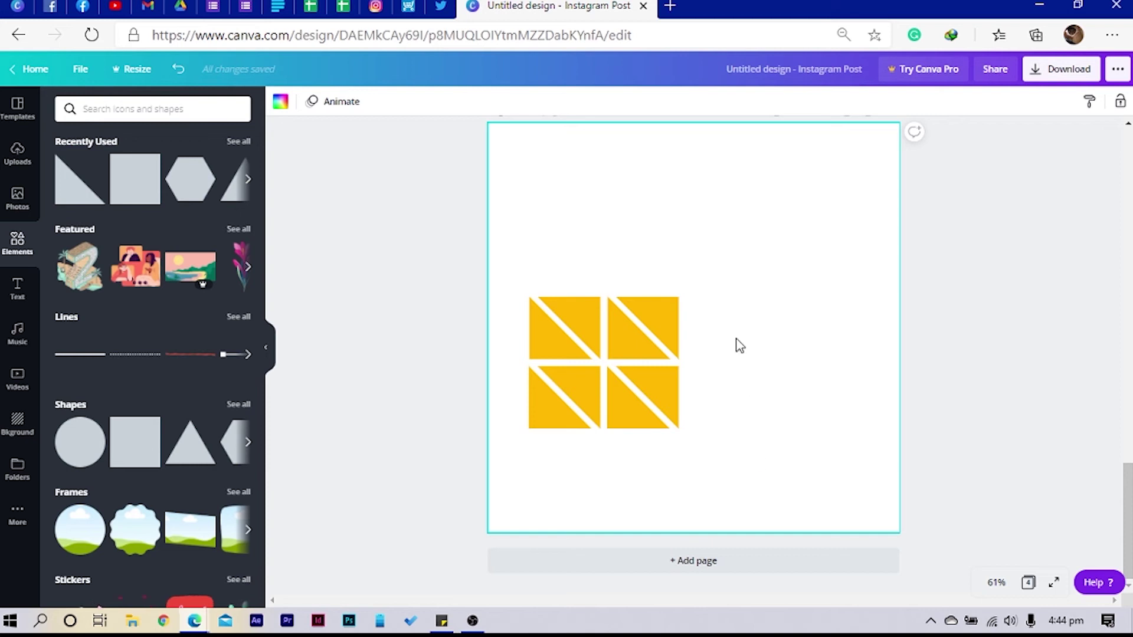
drag(732, 273, 570, 333)
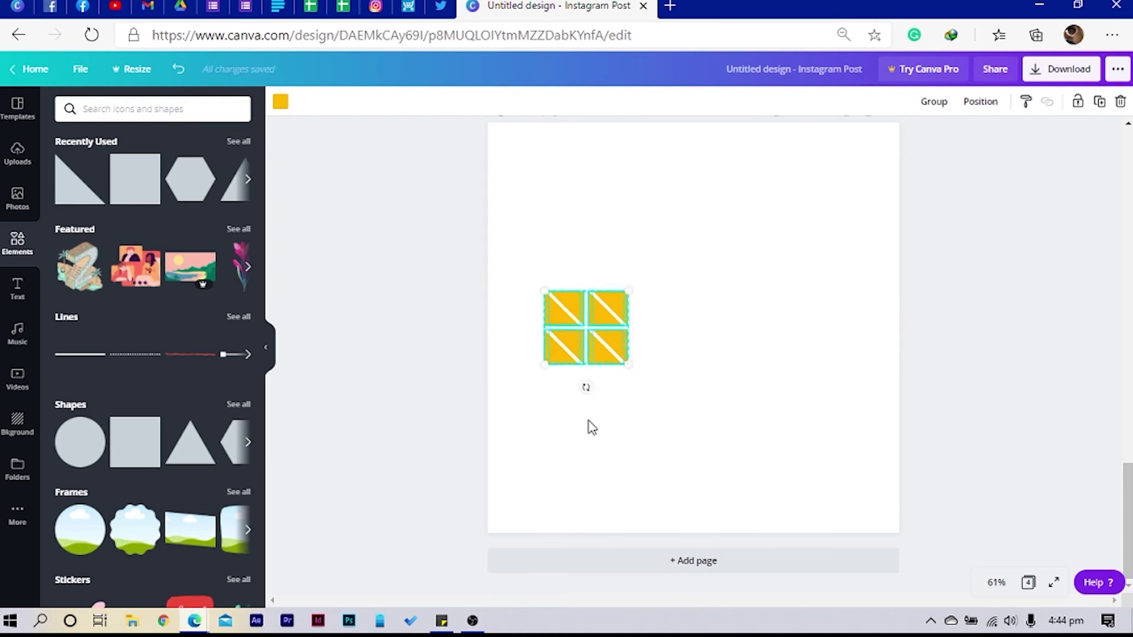
Add a text box reading 'ALPHA LAB'
click(594, 436)
key(t)
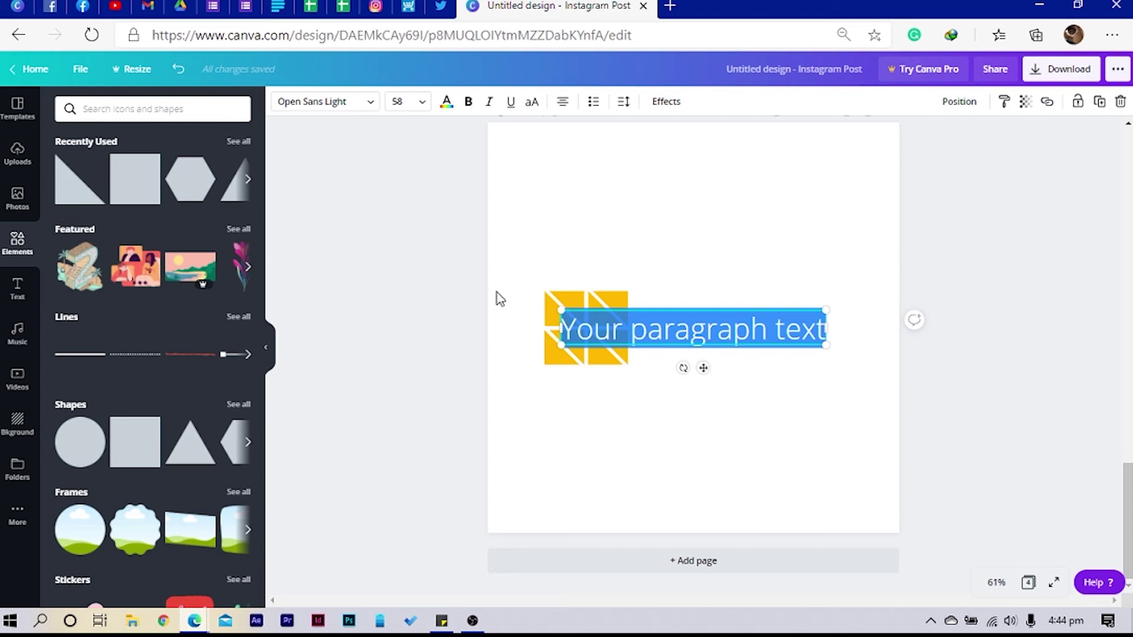
text(al)
key(BackSpace)
key(BackSpace)
text(AL)
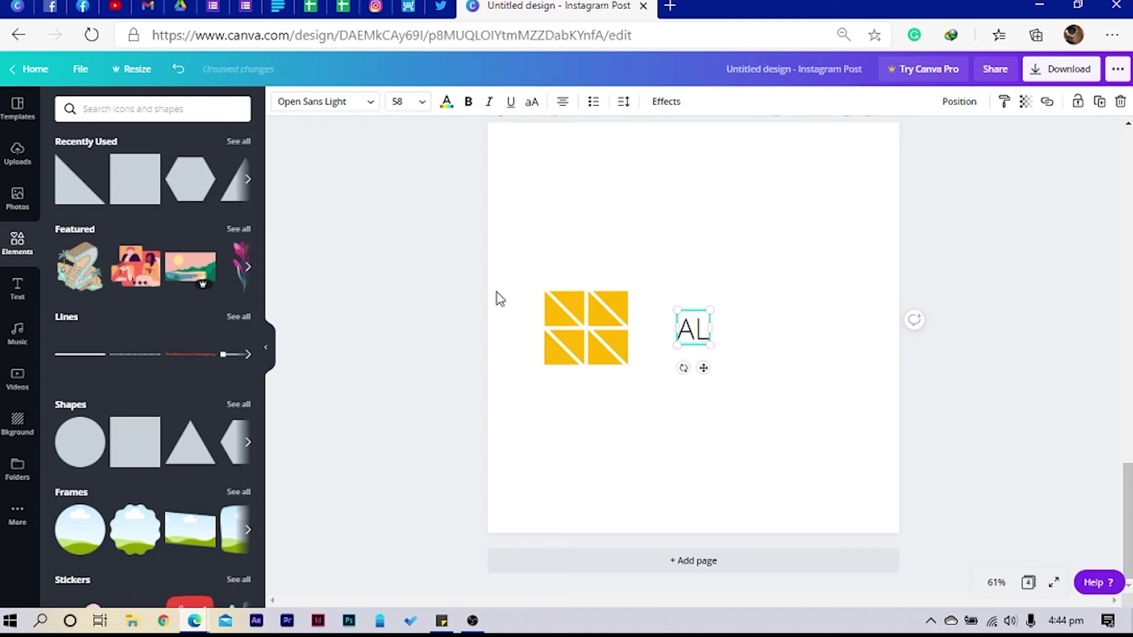
text(PHA)
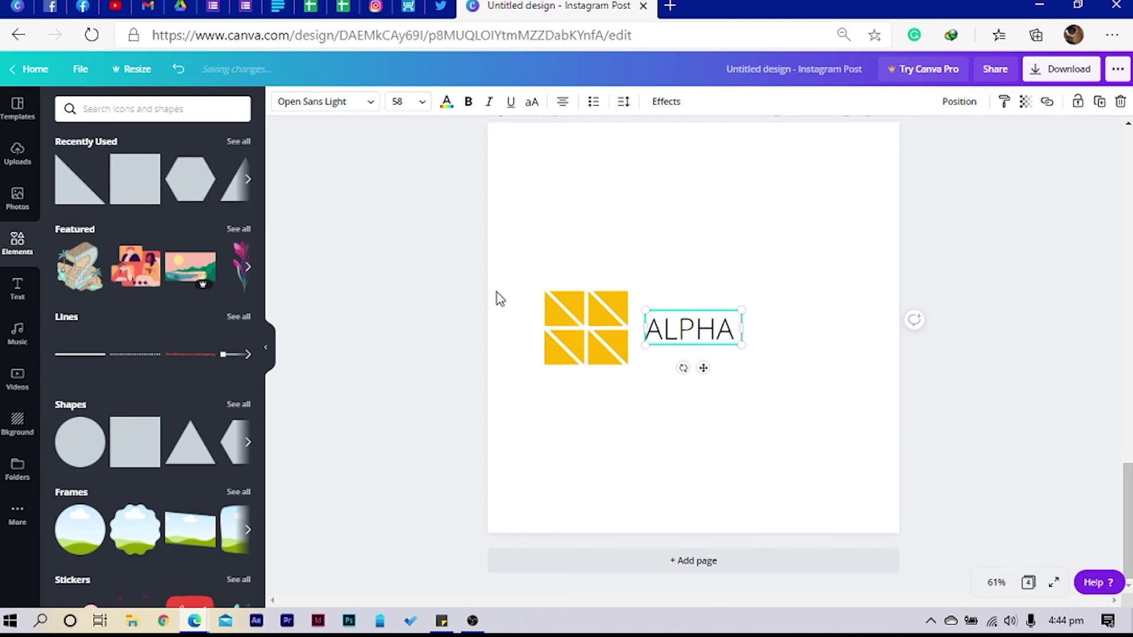
text( LA)
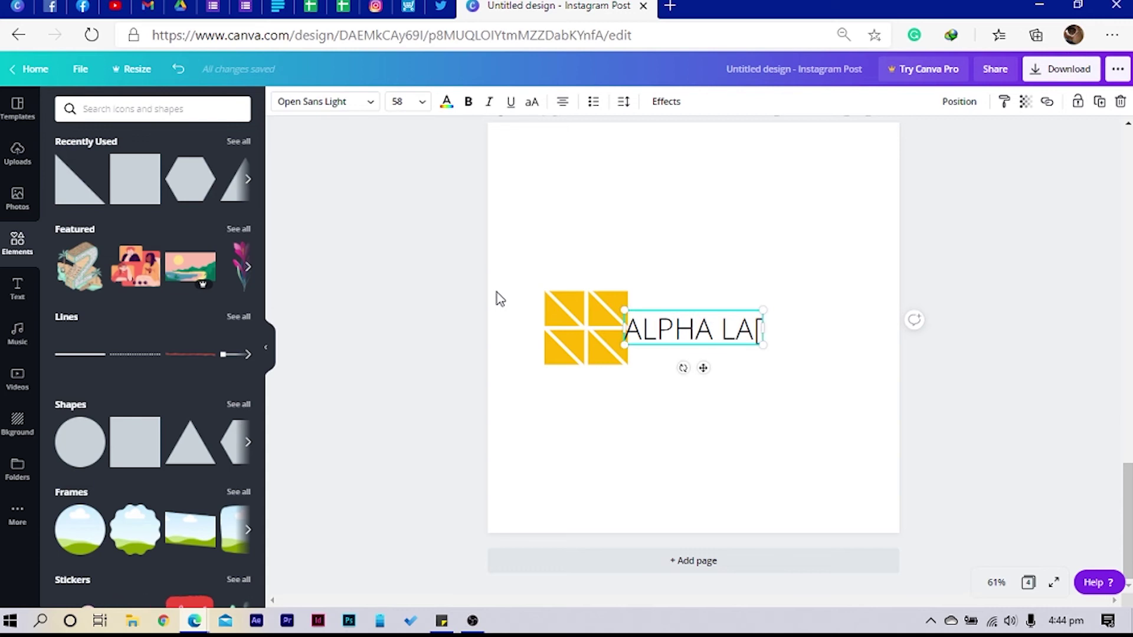
text(B)
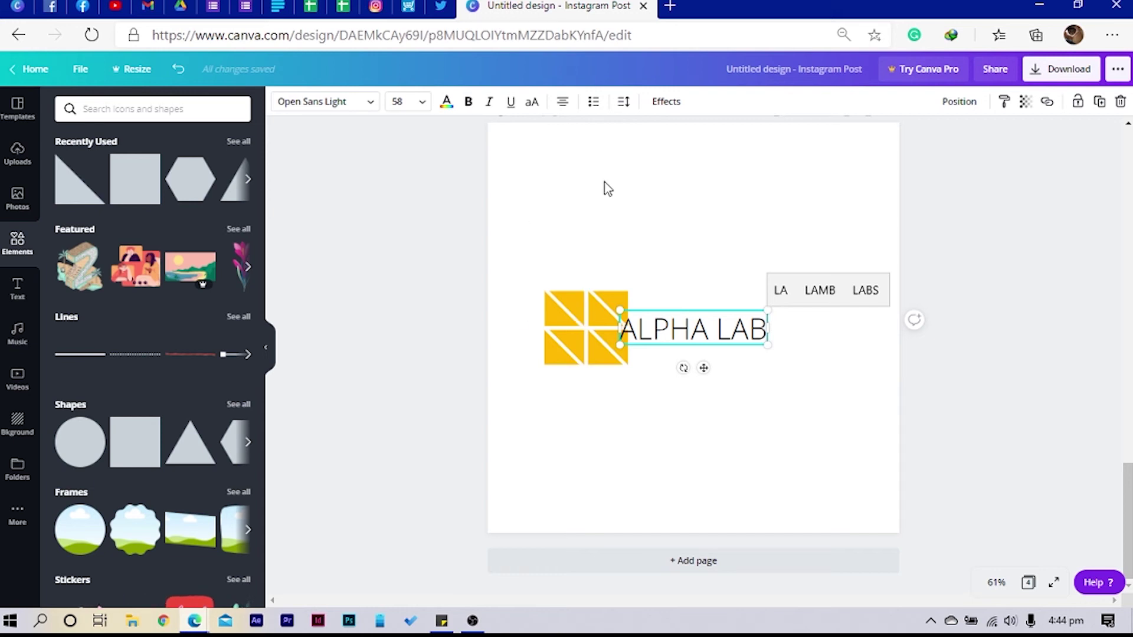
Make the text bold Montserrat Extra-Bold and enlarge it to size 121
key(ctrl+a)
click(468, 101)
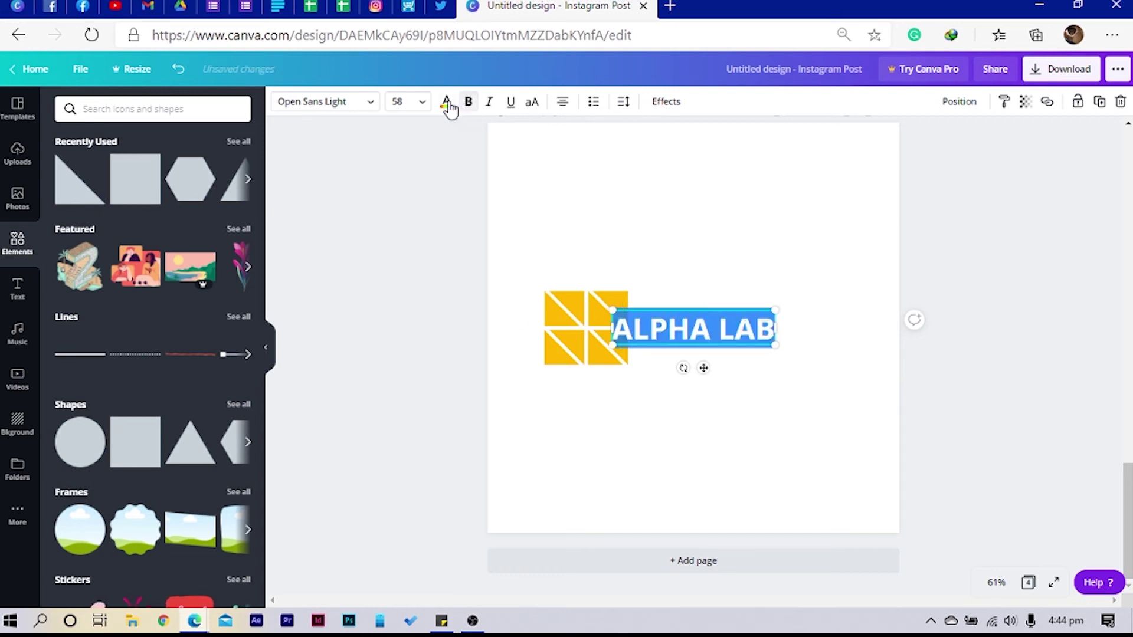
click(364, 105)
click(129, 266)
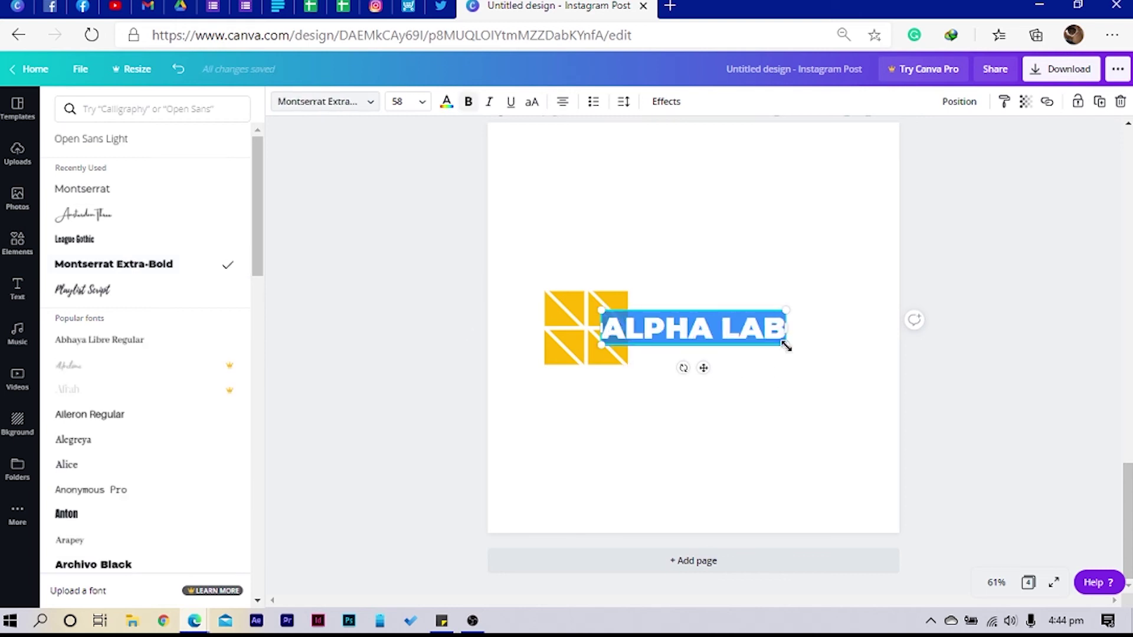
drag(786, 346, 990, 316)
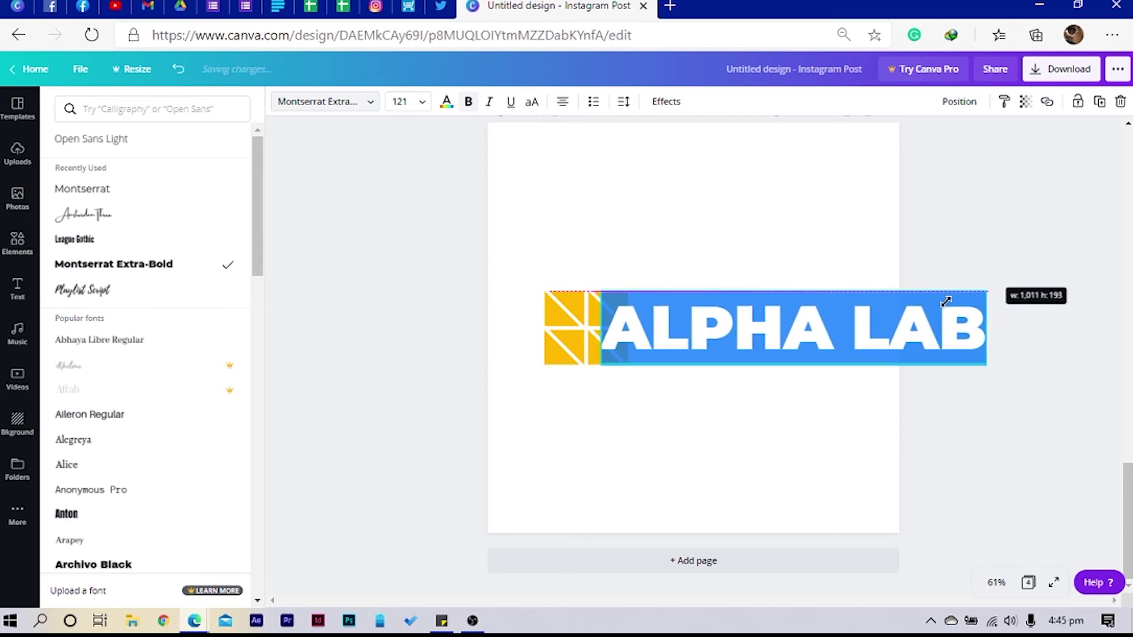
Reposition the ALPHA LAB text and enlarge it slightly
click(745, 454)
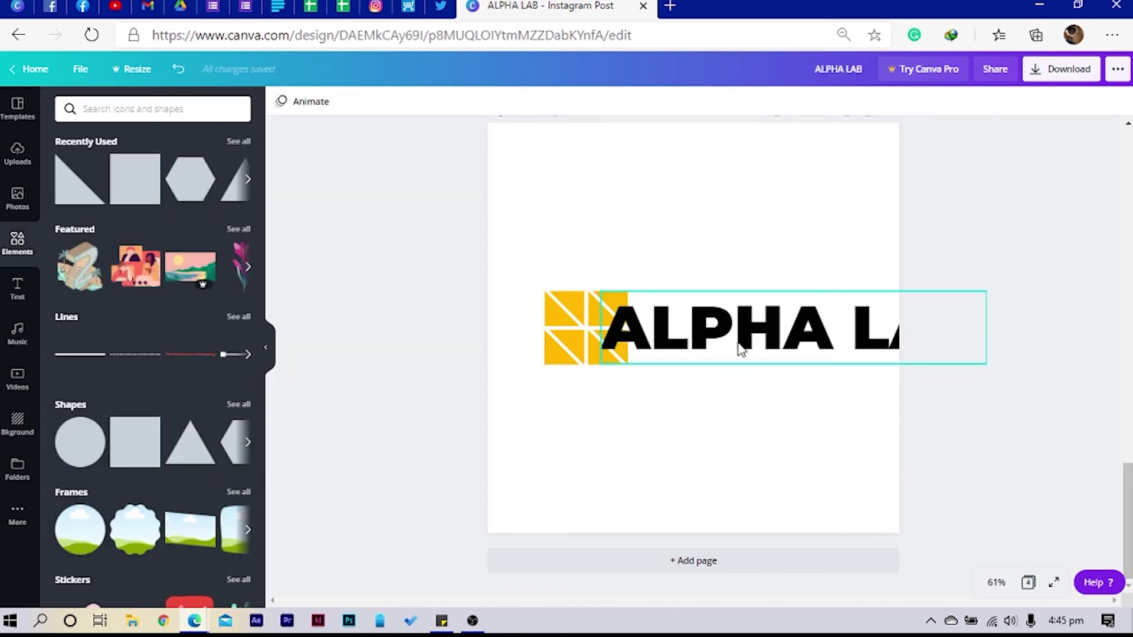
drag(691, 344, 732, 360)
drag(629, 301, 645, 278)
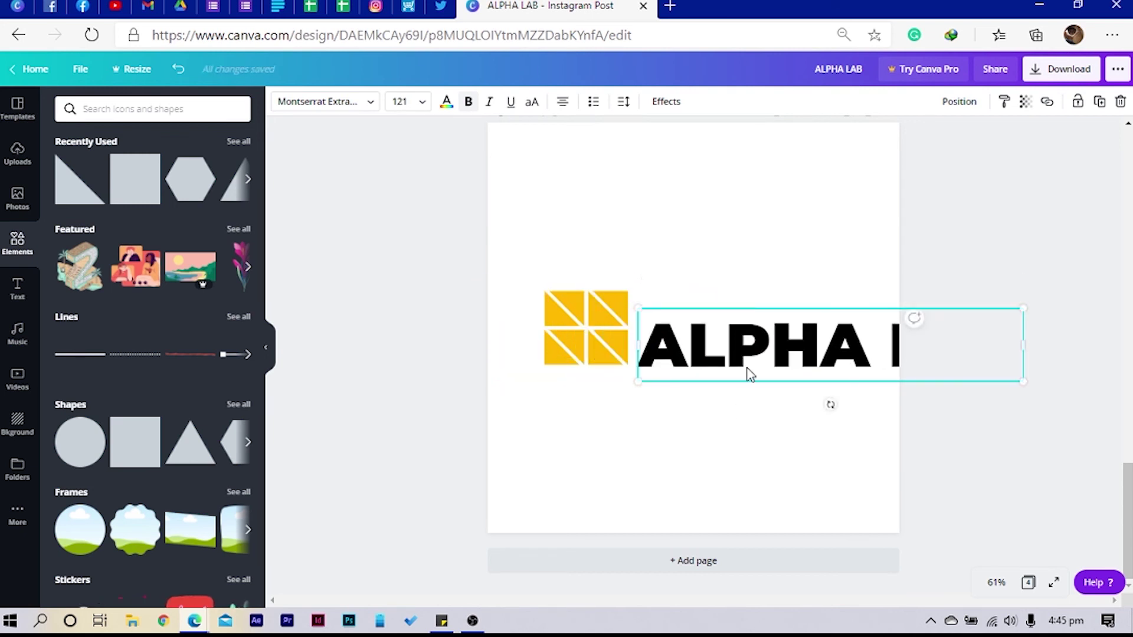
drag(749, 370, 756, 347)
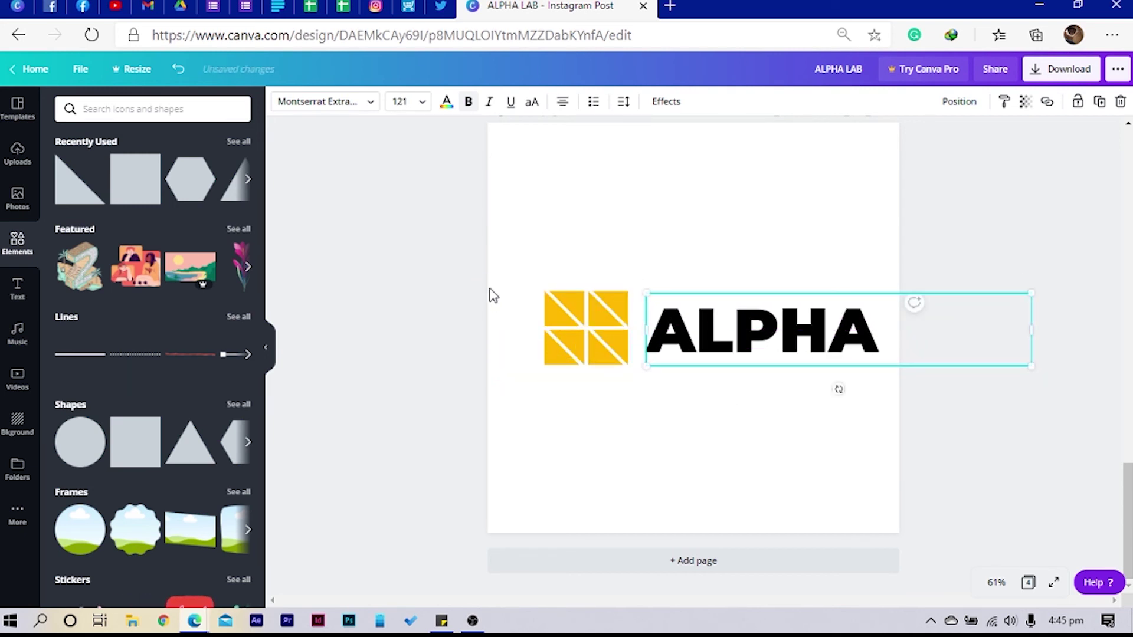
Resize the yellow grid, butt the text against it, and shrink both together
drag(513, 264, 620, 390)
drag(542, 362, 559, 354)
drag(560, 293, 572, 301)
drag(571, 355, 556, 367)
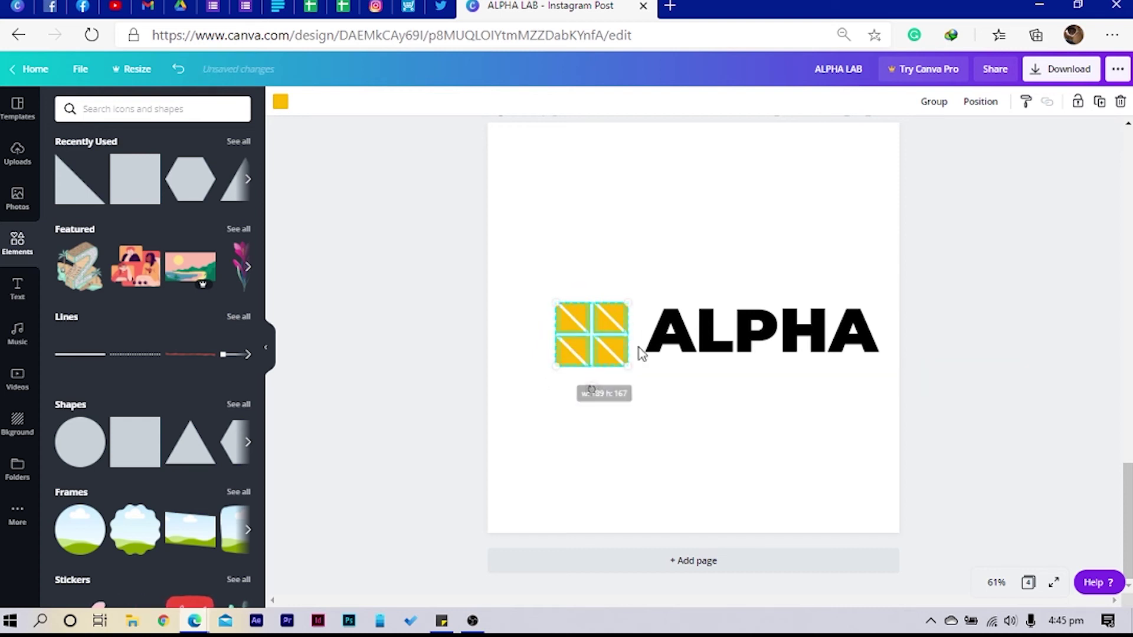
drag(685, 337, 680, 345)
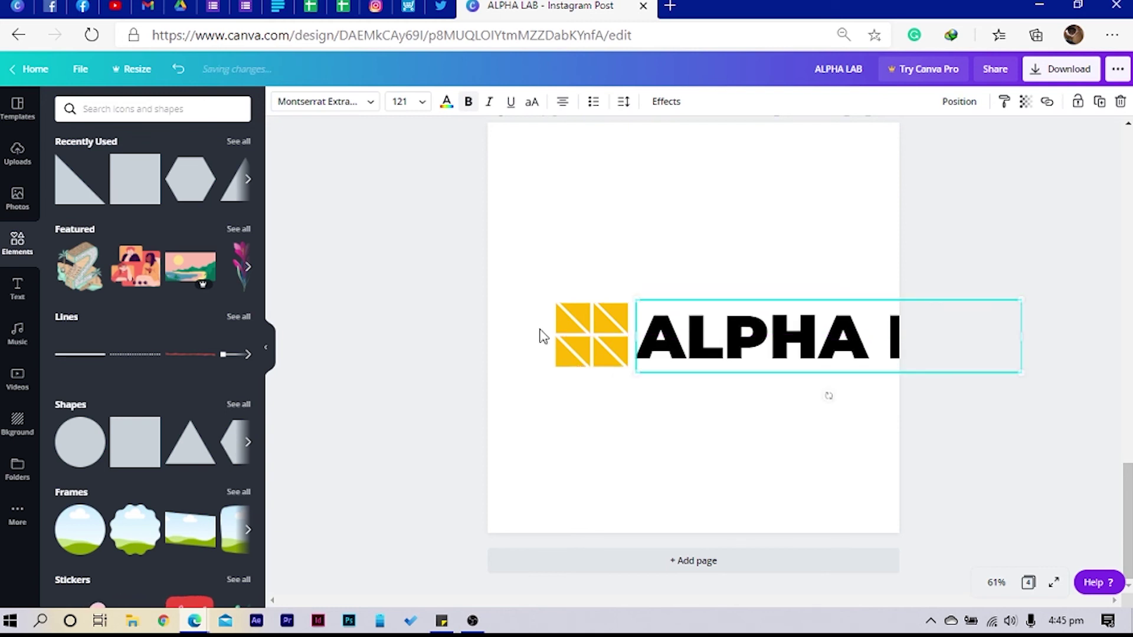
drag(502, 280, 789, 432)
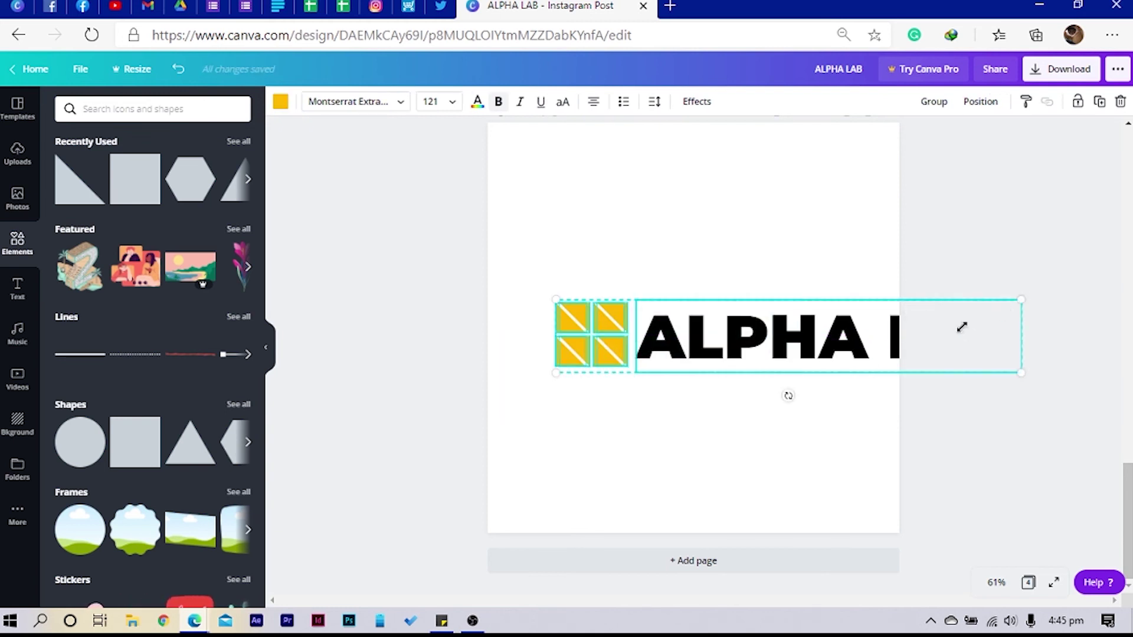
drag(962, 327, 814, 354)
Change the ALPHA LAB text to regular Montserrat
click(784, 435)
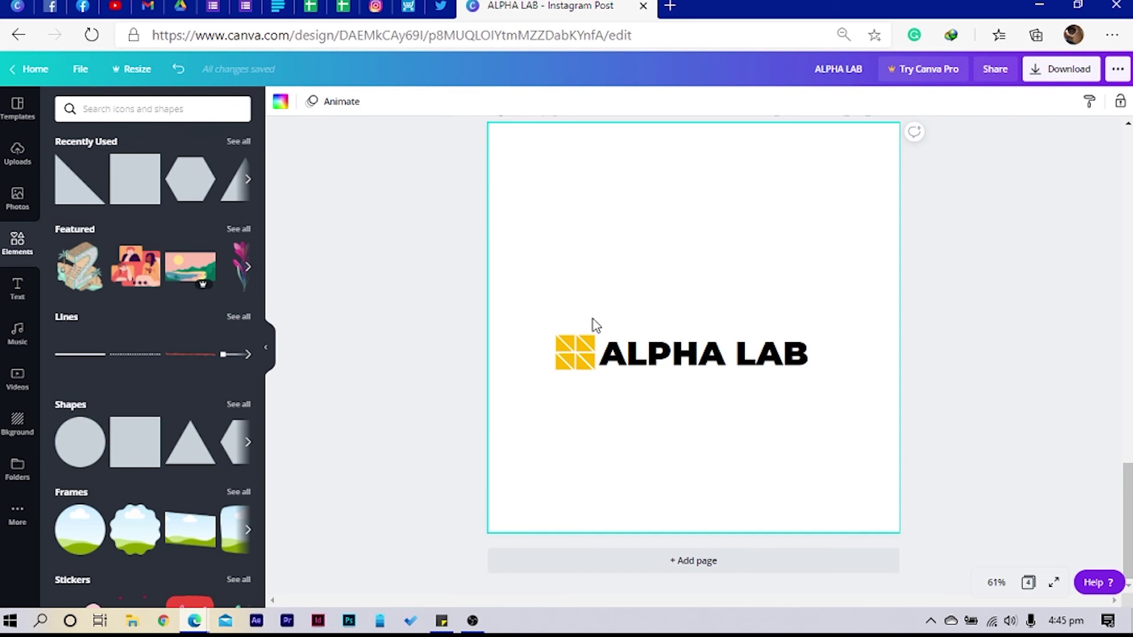
click(629, 370)
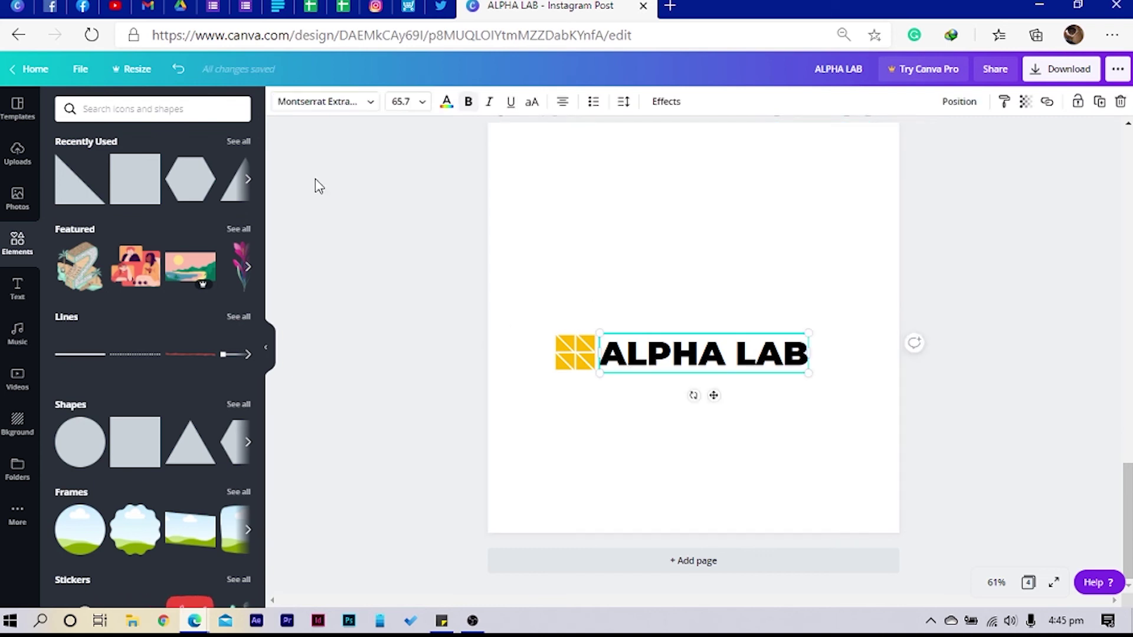
click(723, 452)
click(744, 366)
drag(735, 350, 800, 361)
click(320, 101)
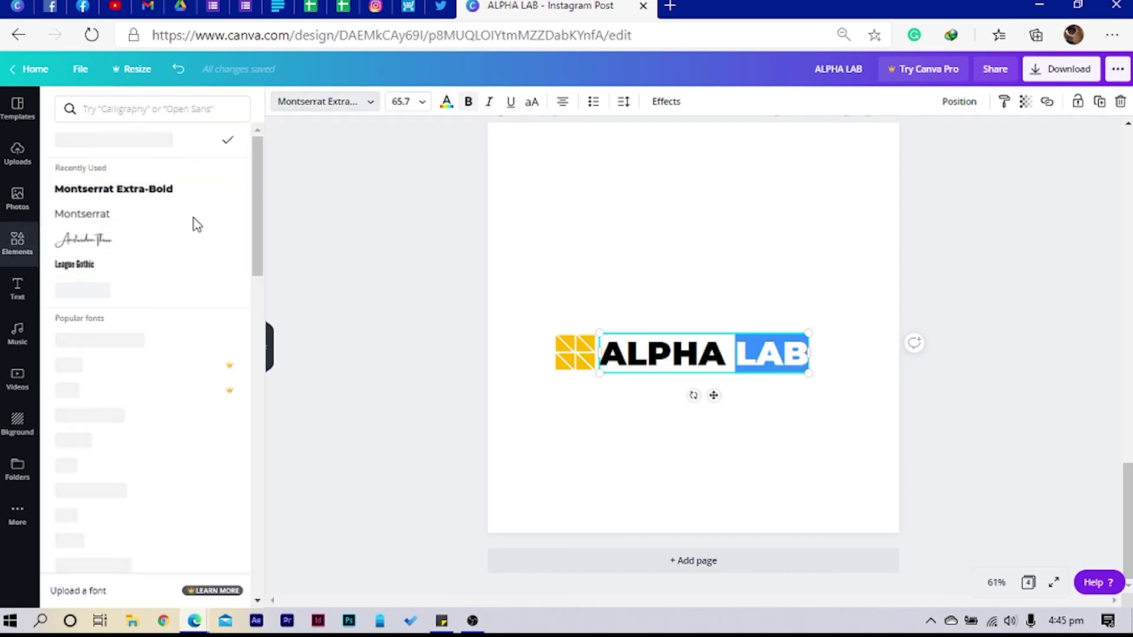
click(87, 214)
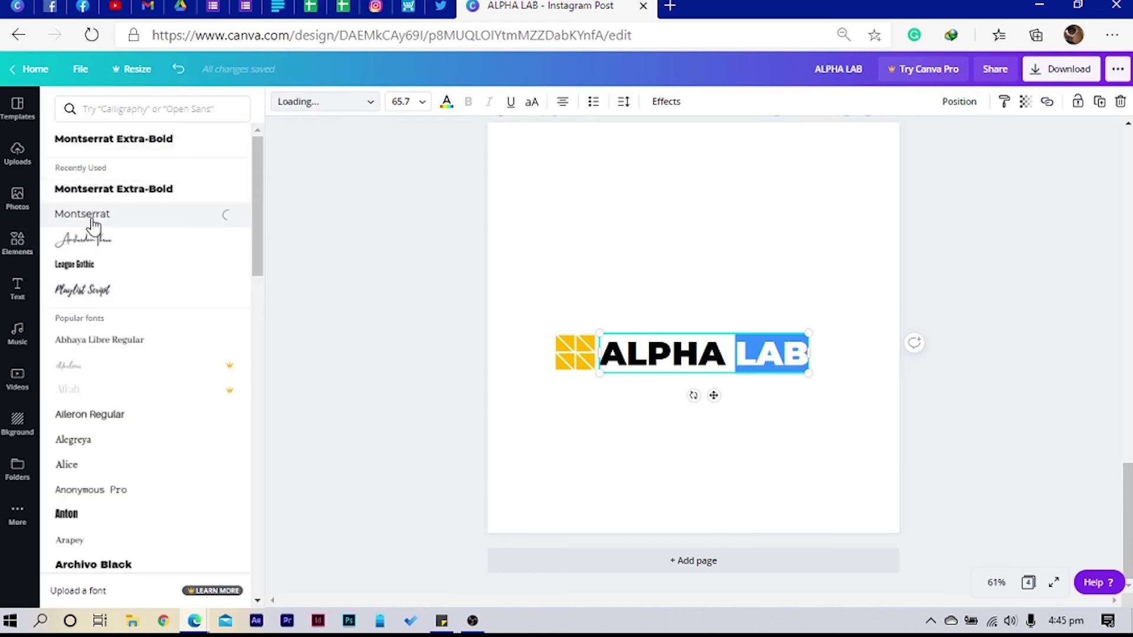
click(656, 482)
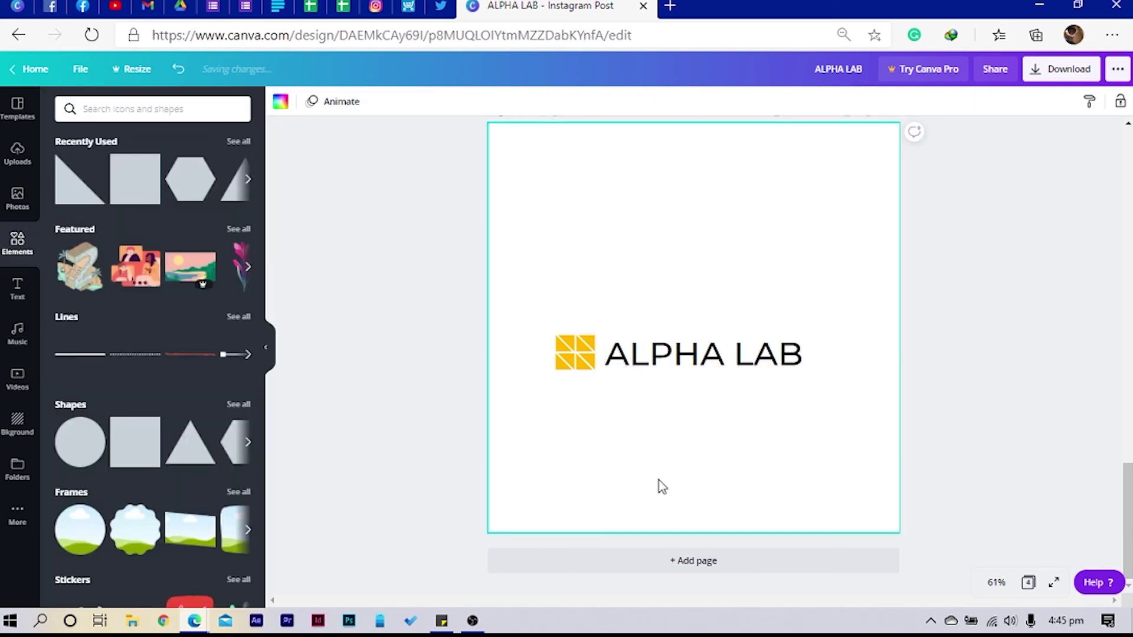
Delete the word LAB and move ALPHA beside the yellow grid
click(731, 362)
double_click(732, 354)
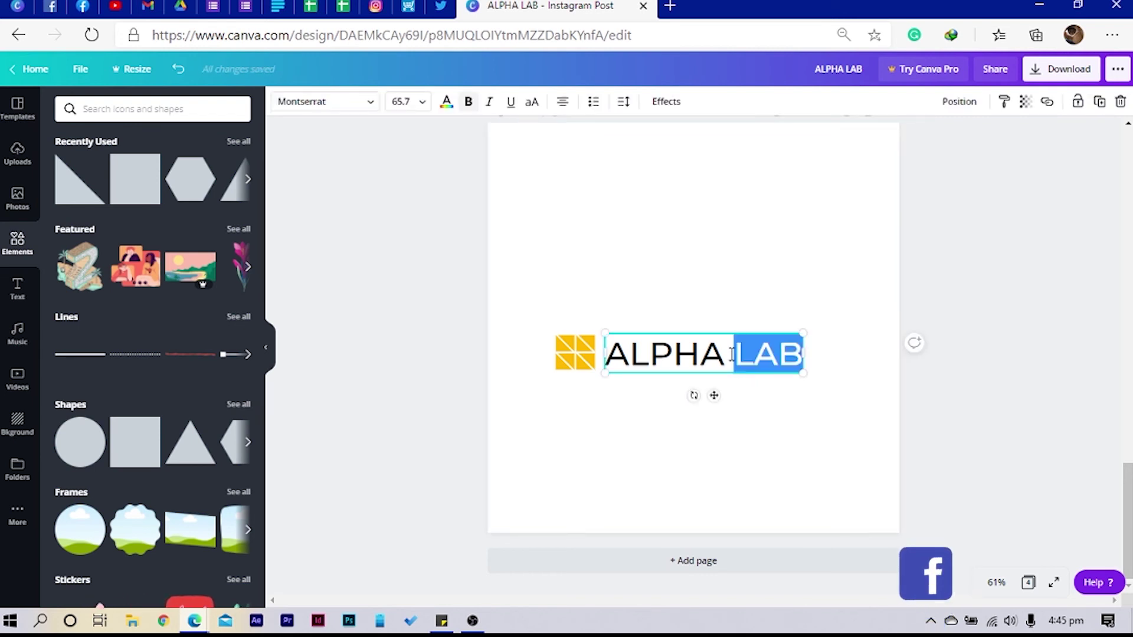
key(BackSpace)
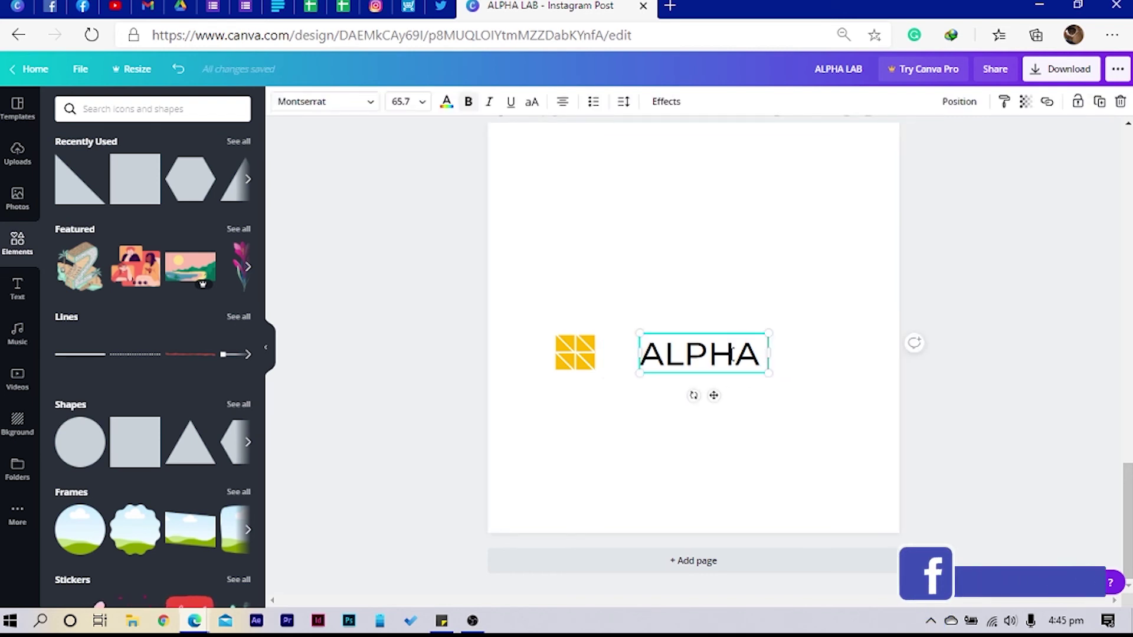
click(763, 464)
drag(721, 352, 679, 350)
Duplicate the text box as 'LAB' in Montserrat Extra-Bold and place it after ALPHA
key(ctrl+d)
double_click(787, 351)
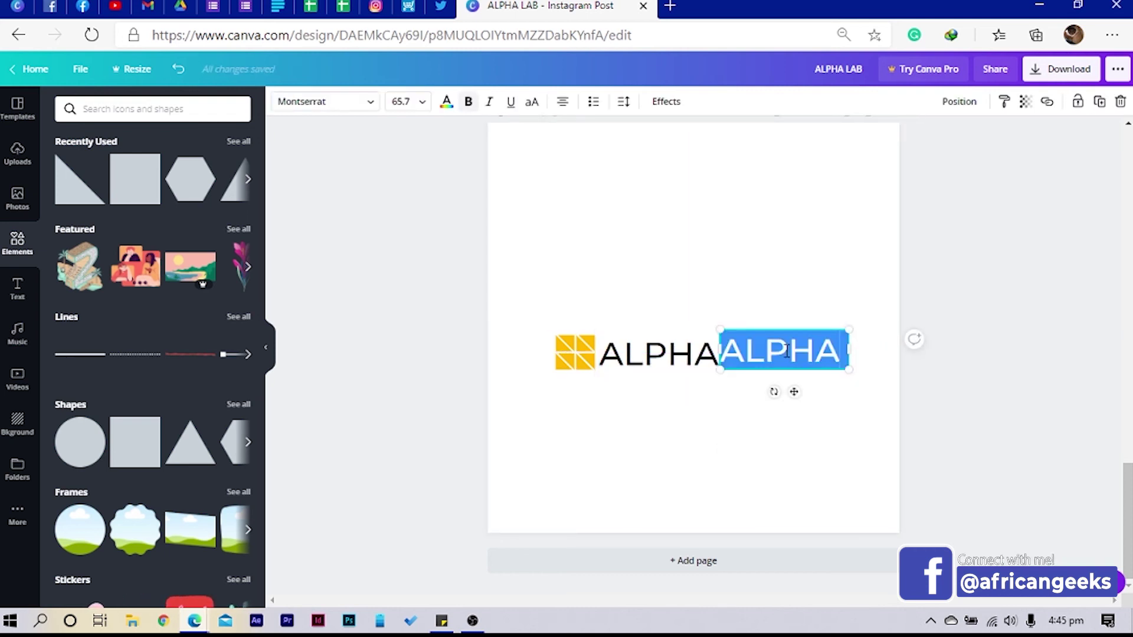
text(LAB)
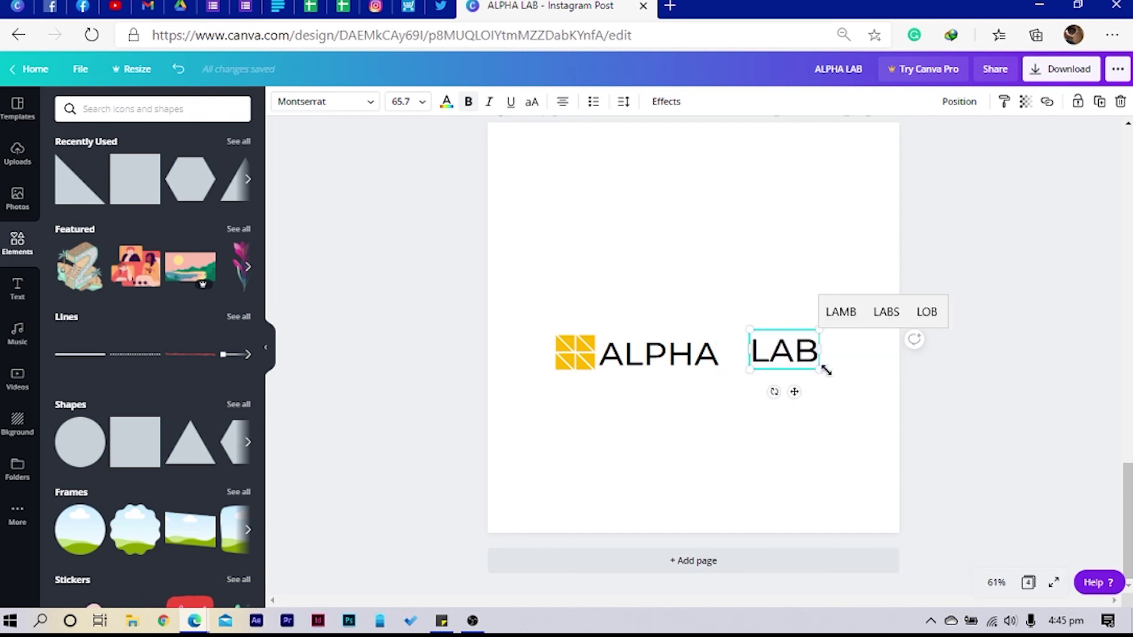
key(ctrl+a)
click(361, 102)
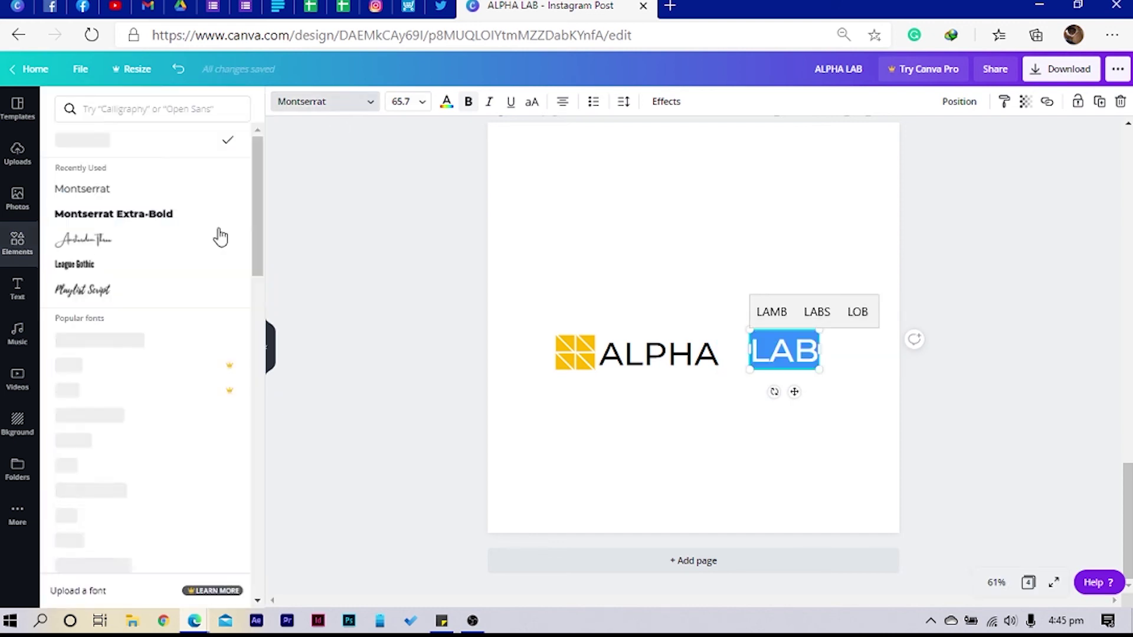
click(136, 215)
click(642, 459)
click(646, 456)
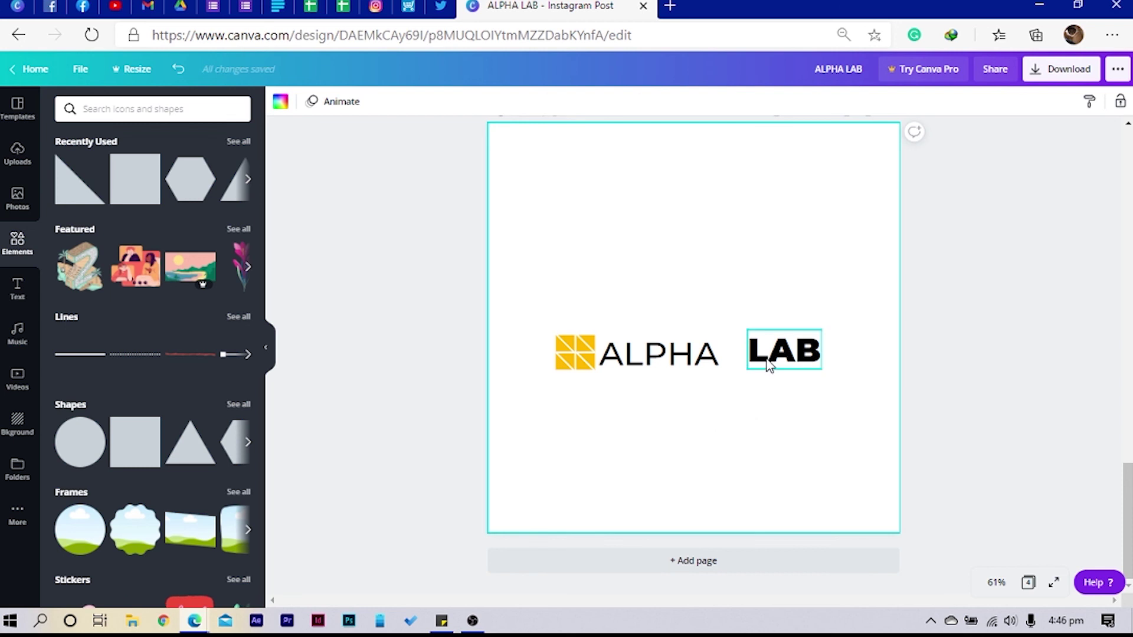
drag(771, 366, 747, 371)
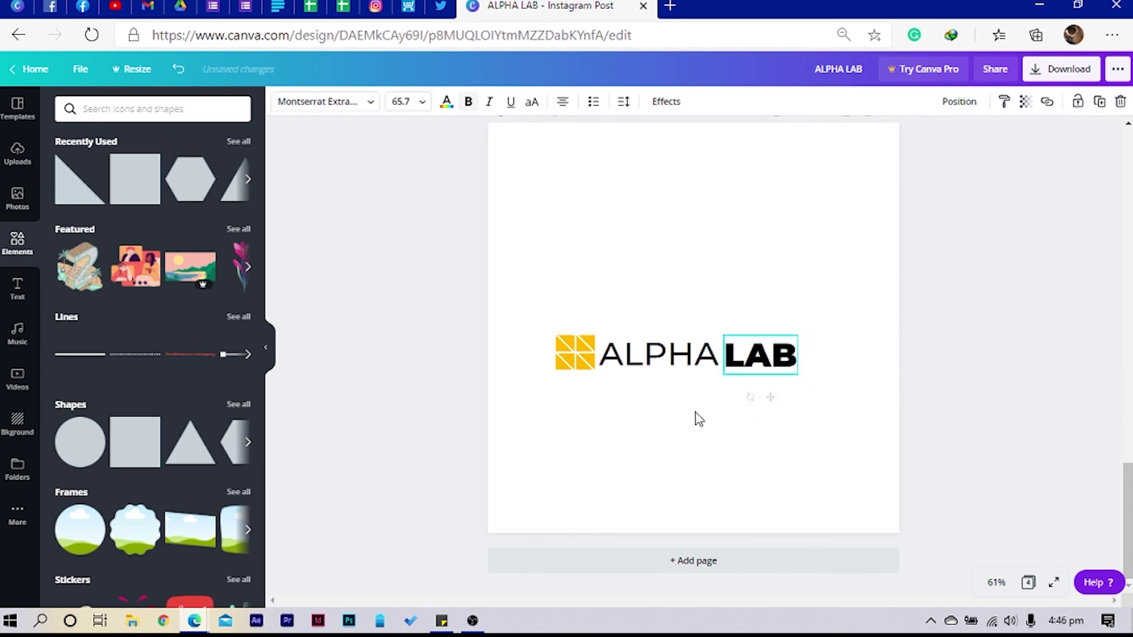
Nudge the grid, ALPHA and LAB up together
click(539, 362)
drag(513, 294, 816, 405)
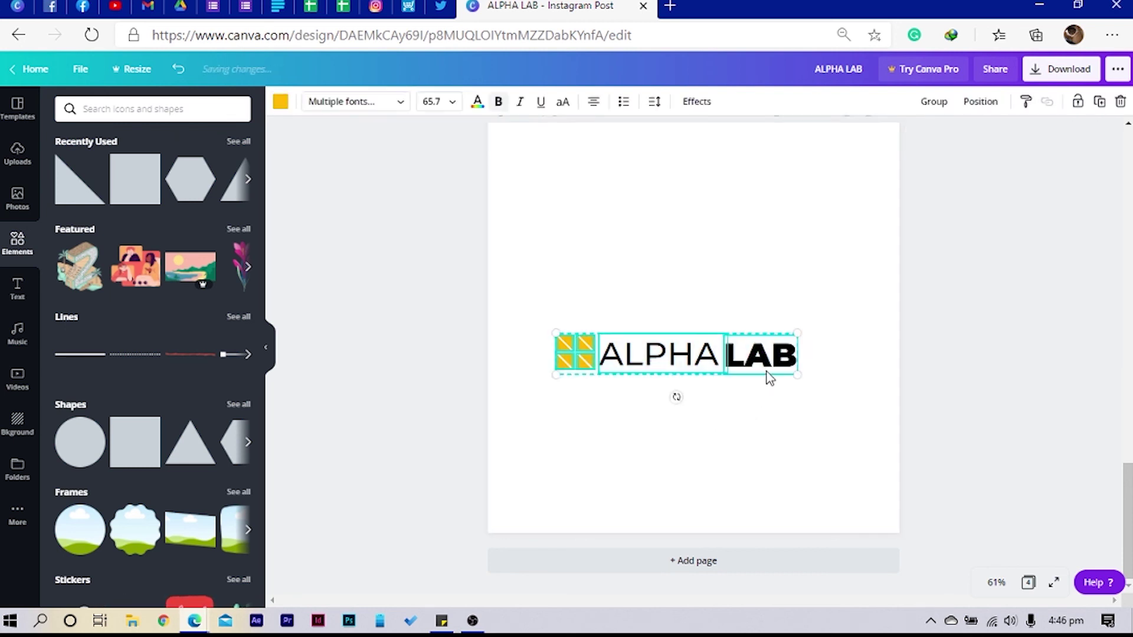
drag(769, 361, 759, 340)
Move the whole logo up and to the right
click(764, 350)
click(736, 415)
drag(532, 314, 794, 386)
drag(771, 350, 797, 328)
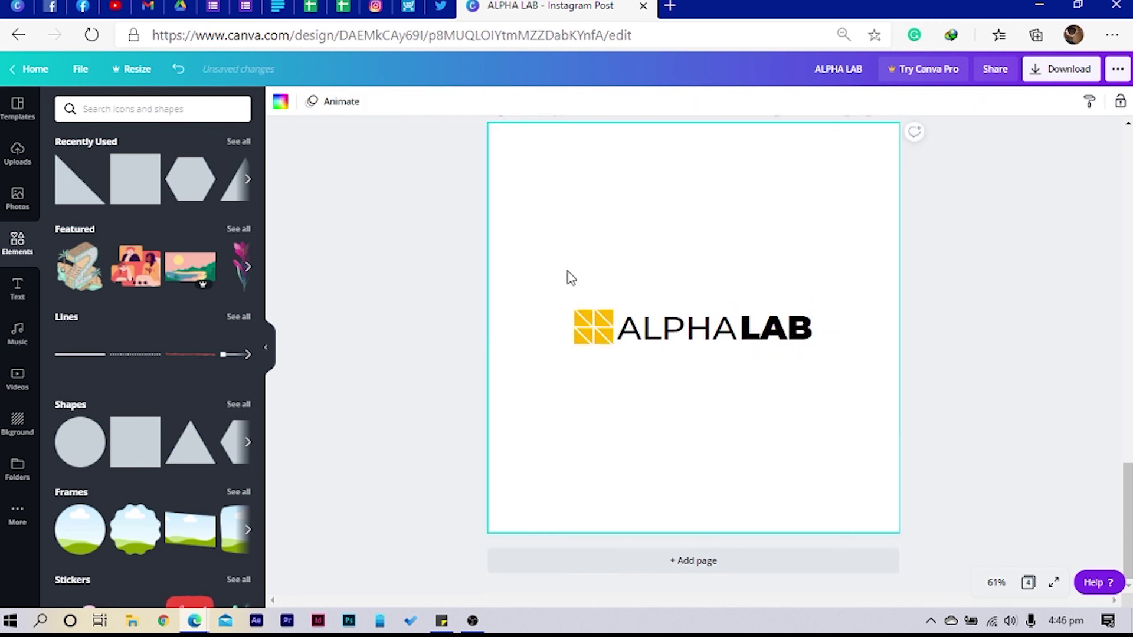
scroll(598, 464, up, 2)
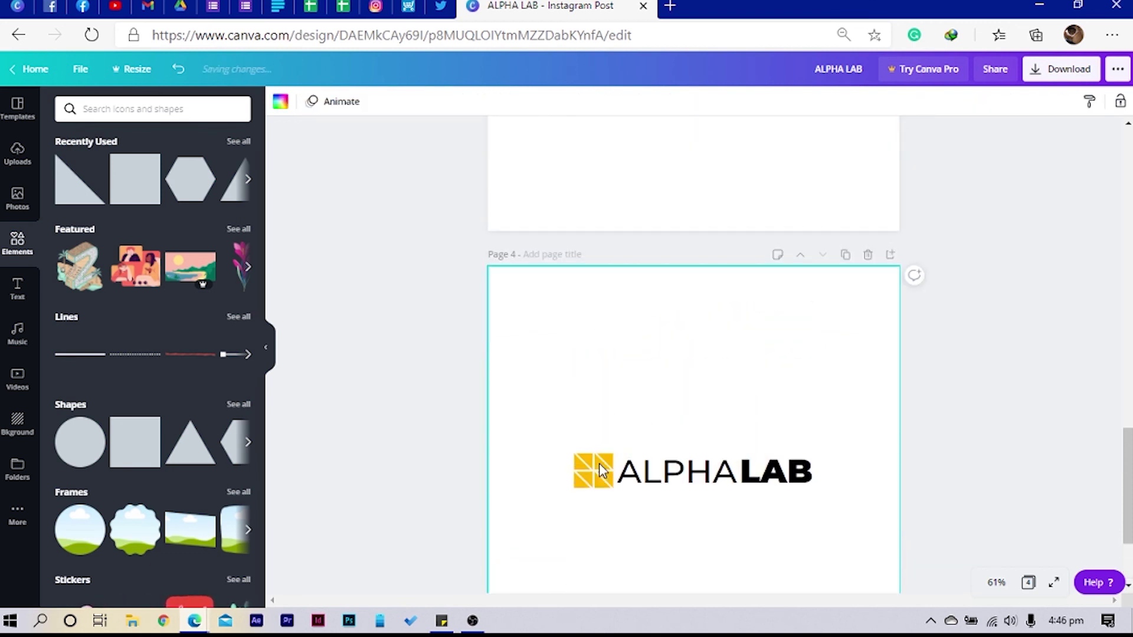
scroll(596, 459, down, 2)
Enlarge the grid and both words together, then centre the logo horizontally
drag(517, 266, 868, 442)
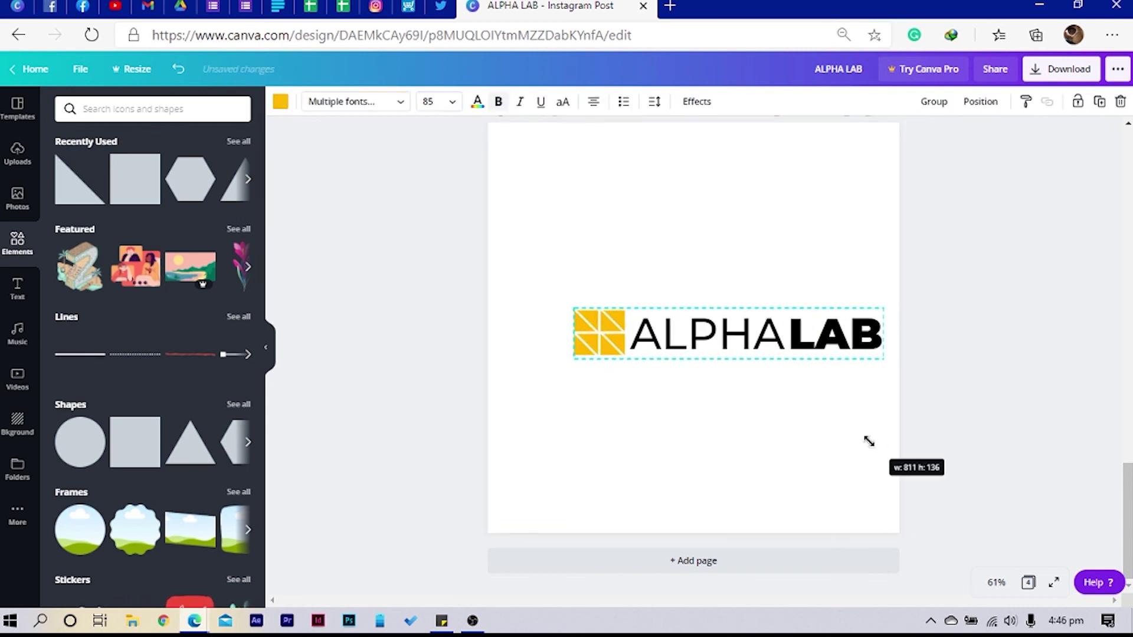
drag(570, 364, 524, 408)
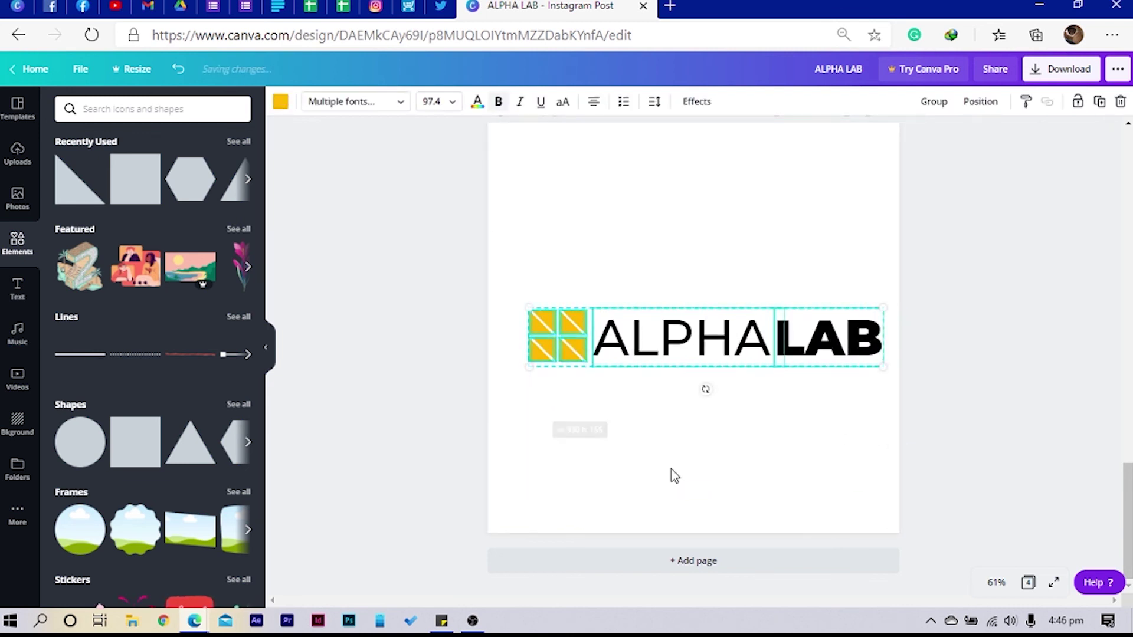
click(673, 472)
drag(511, 266, 870, 408)
drag(819, 349, 804, 326)
click(805, 454)
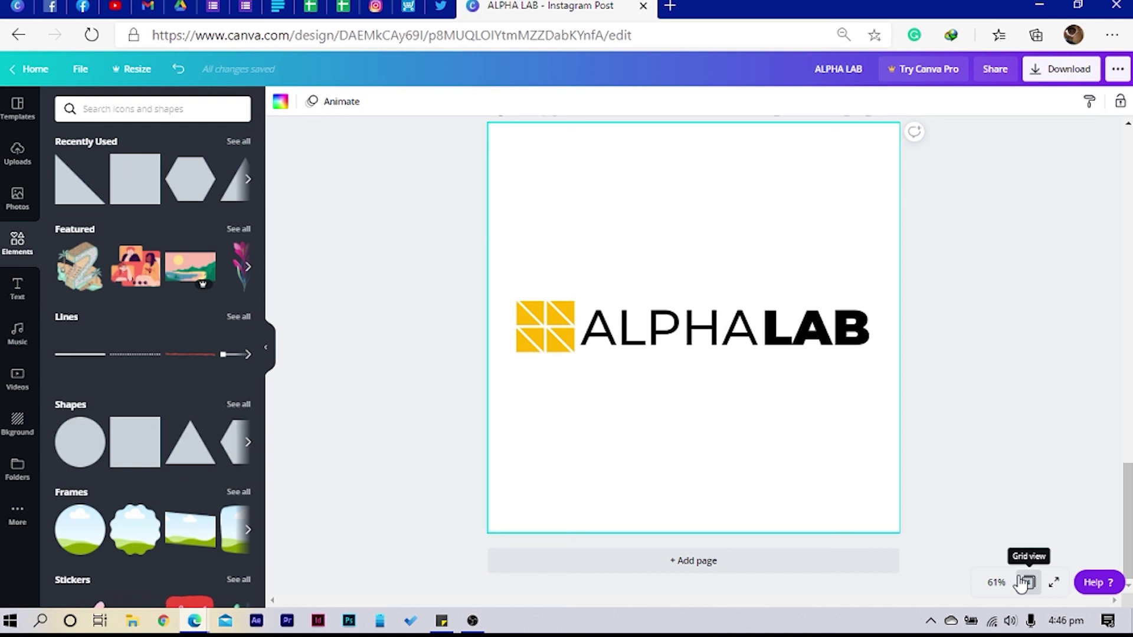
Switch to the Instagram tab to view the profile's posts and story highlights
click(375, 7)
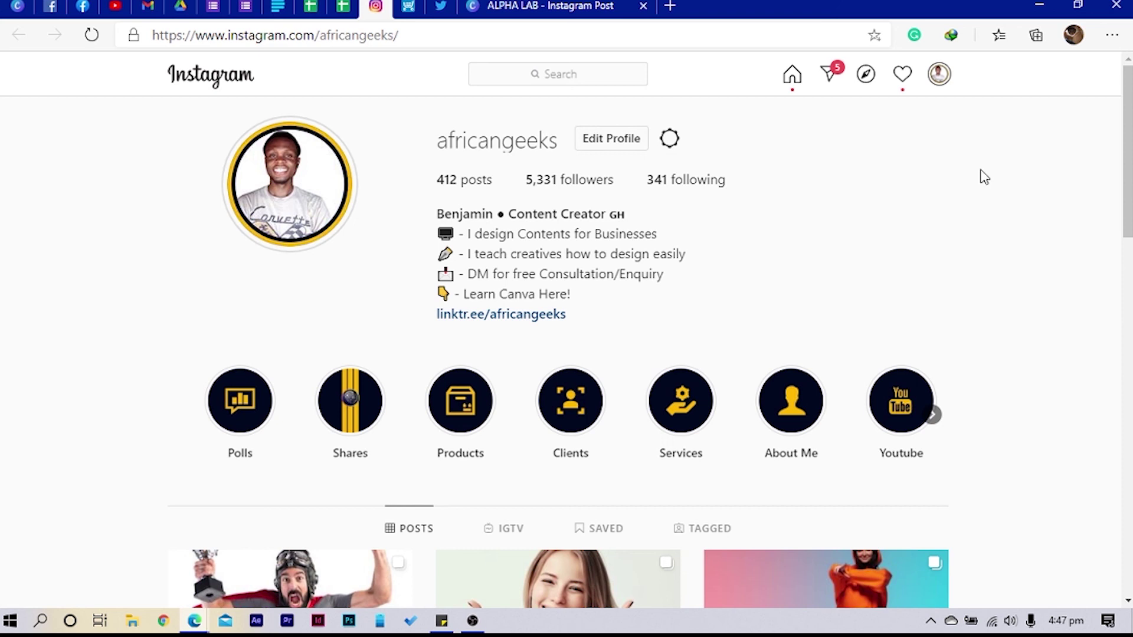
Switch back to the 'ALPHA LAB - Instagram Post' Canva tab
click(524, 11)
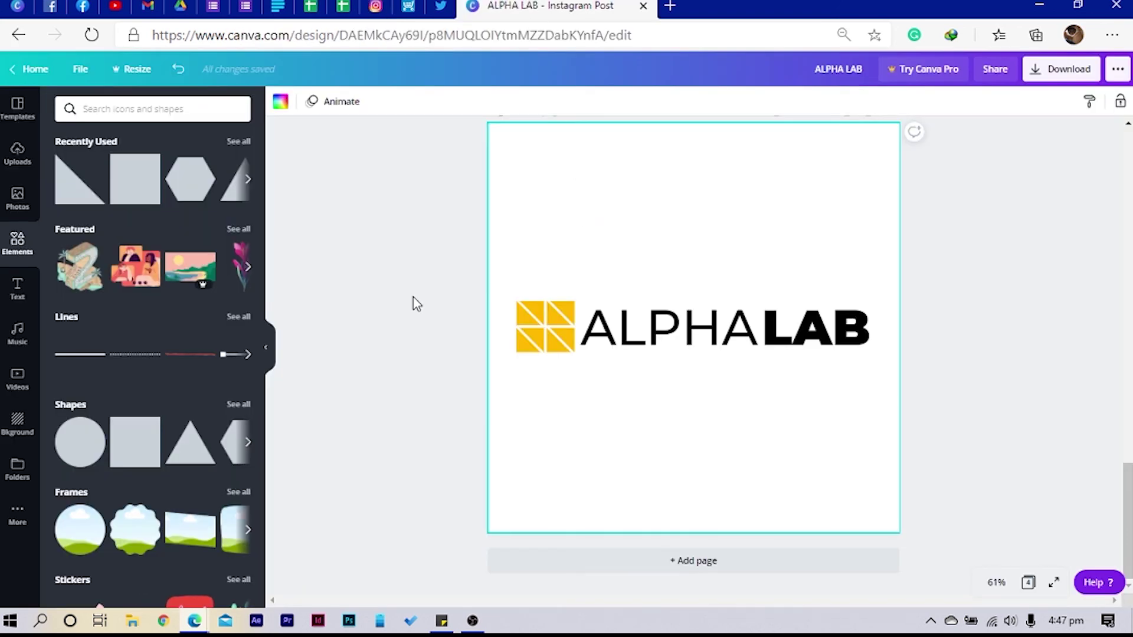